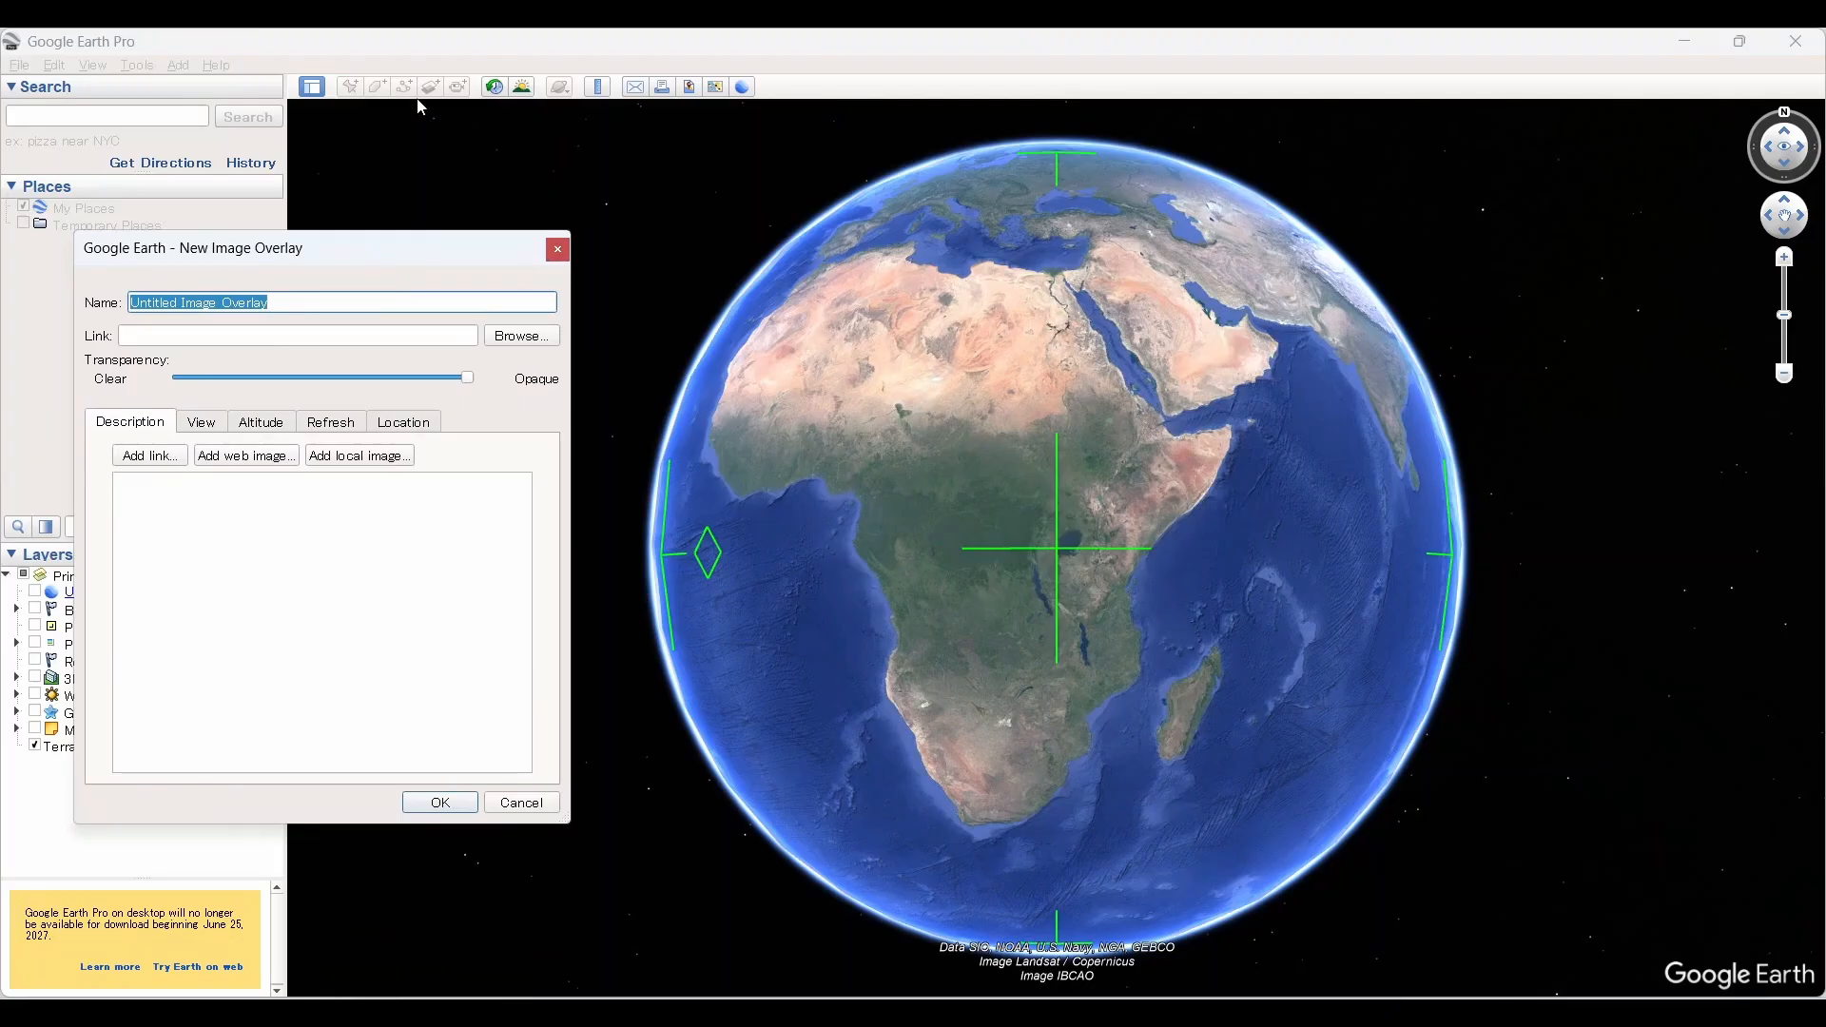
Step: Start a new image overlay over the island of Madagascar and name it Madagascar
left_click(558, 251)
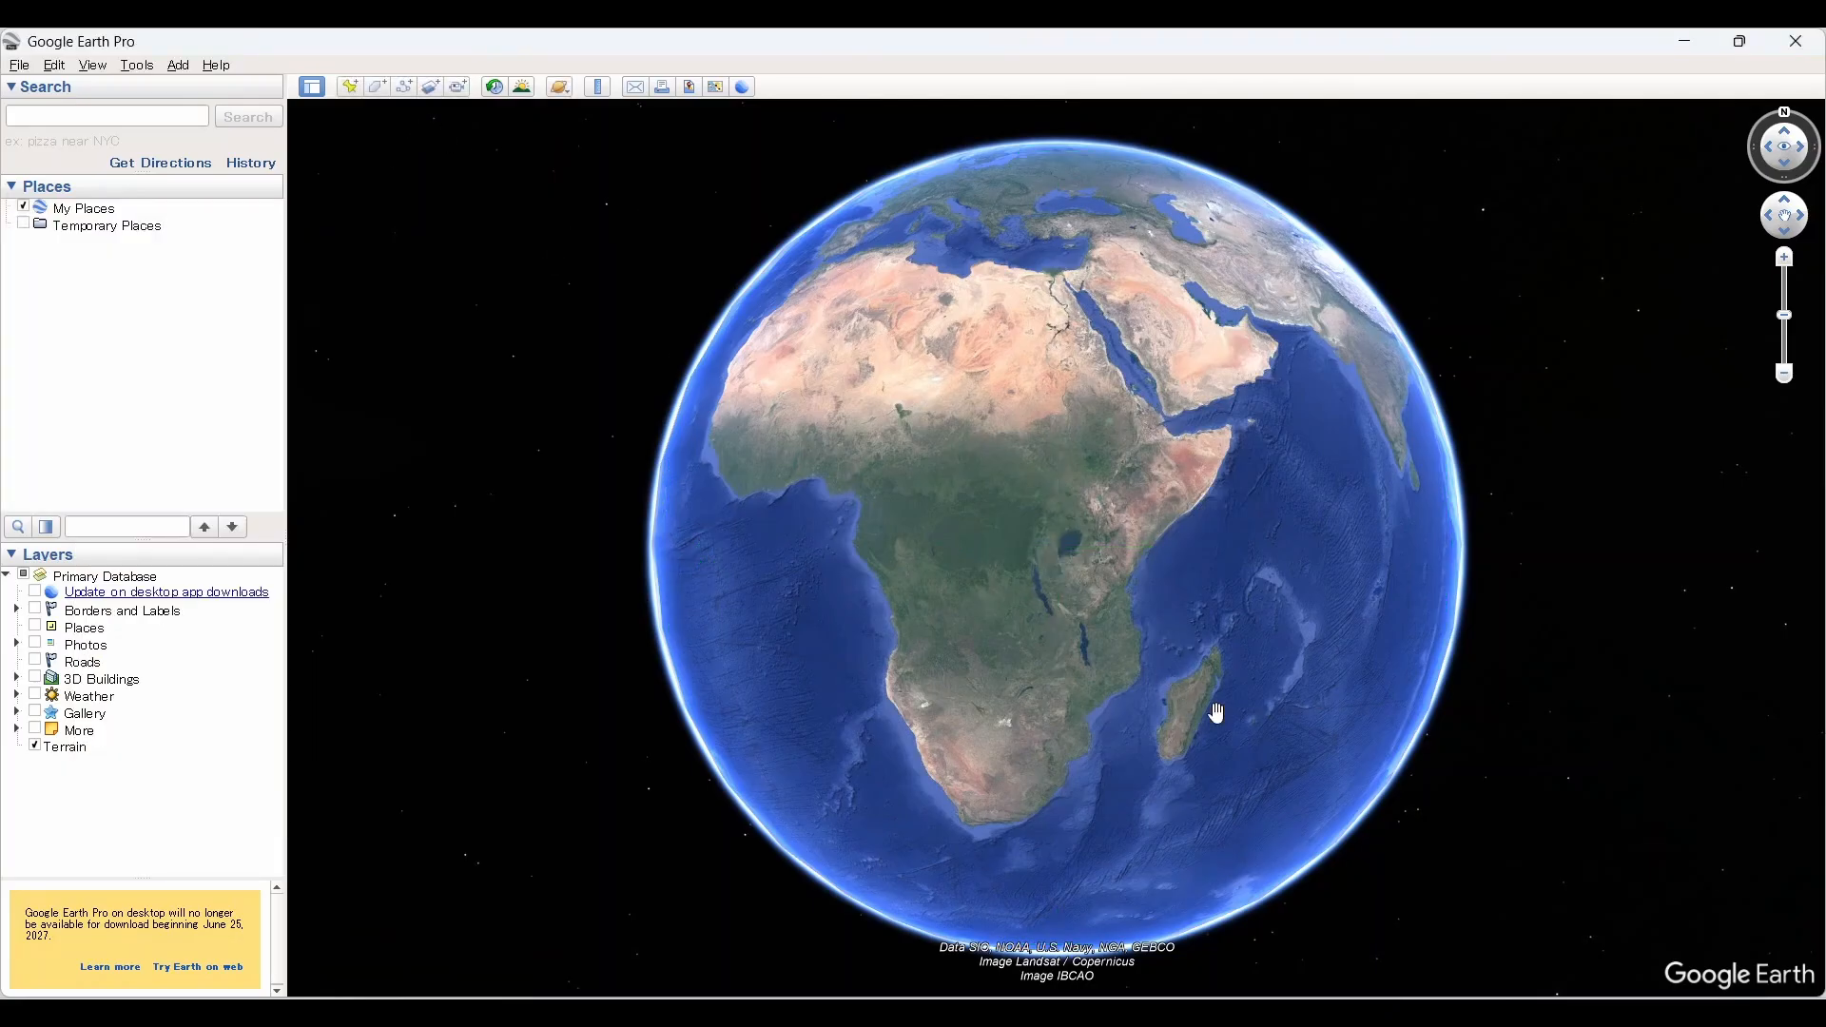
scroll(1216, 712, "up", 5)
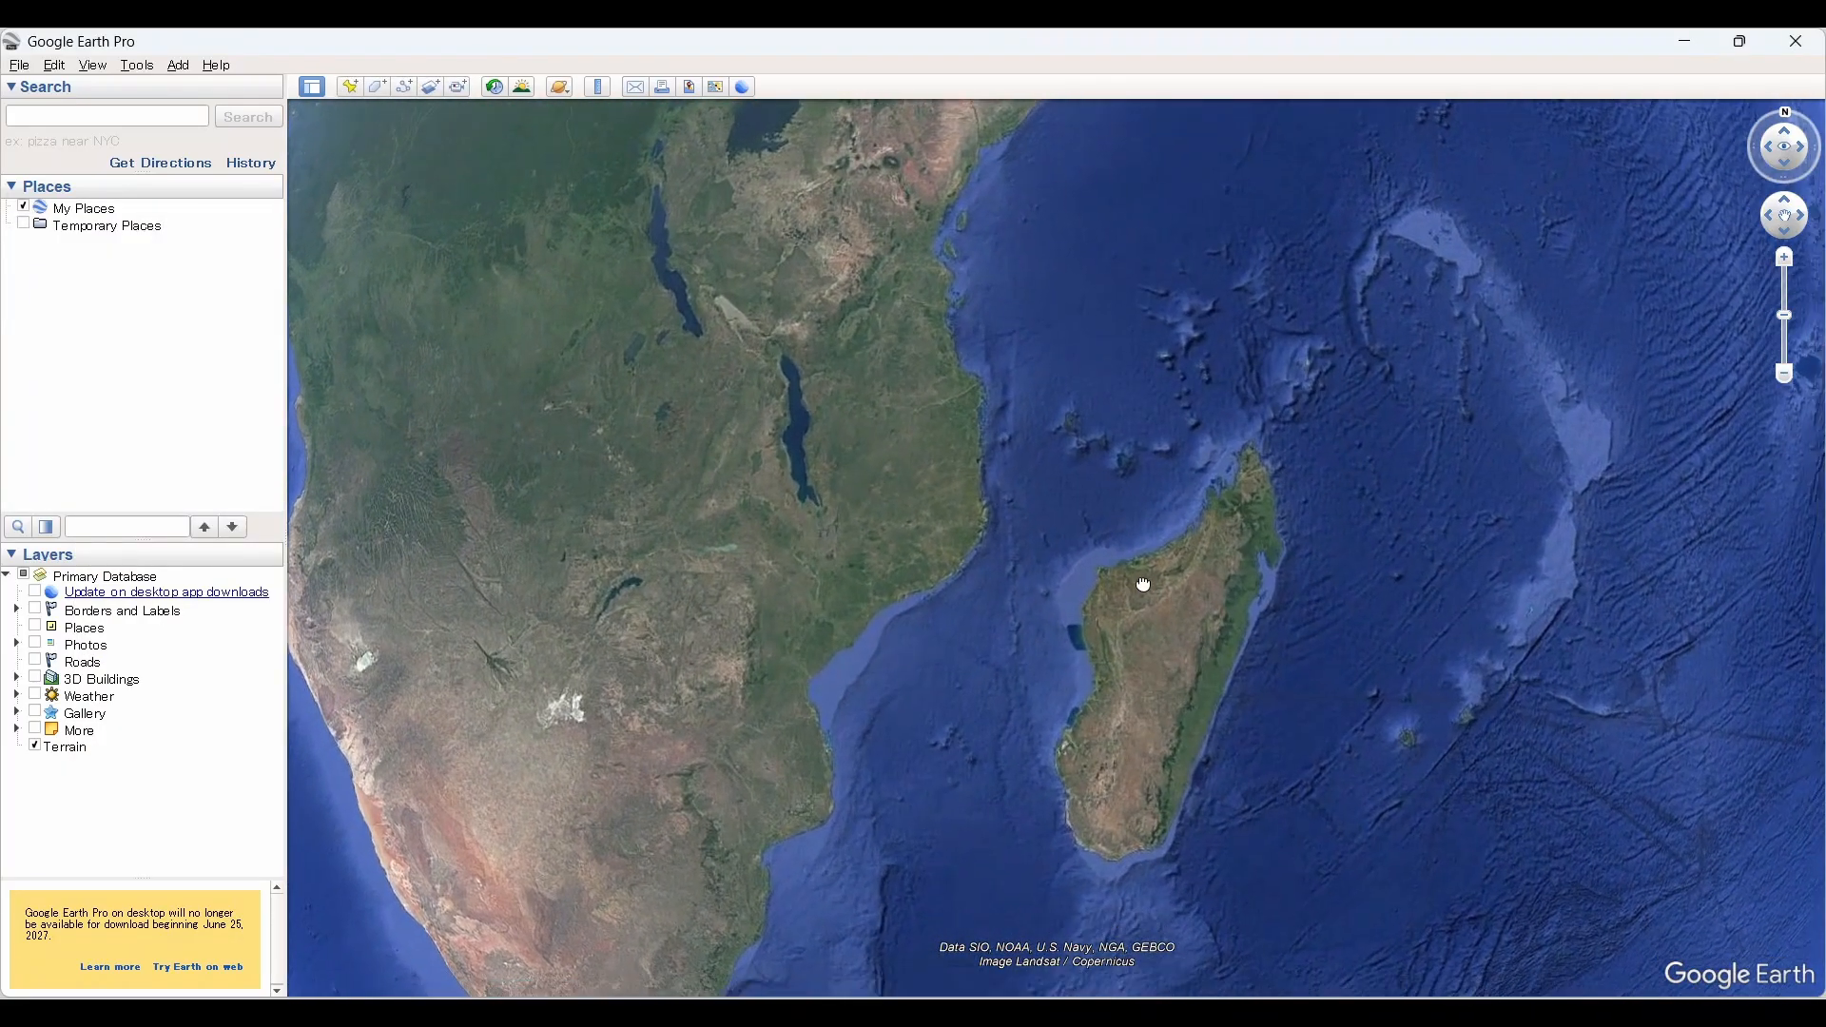
scroll(1027, 460, "up", 3)
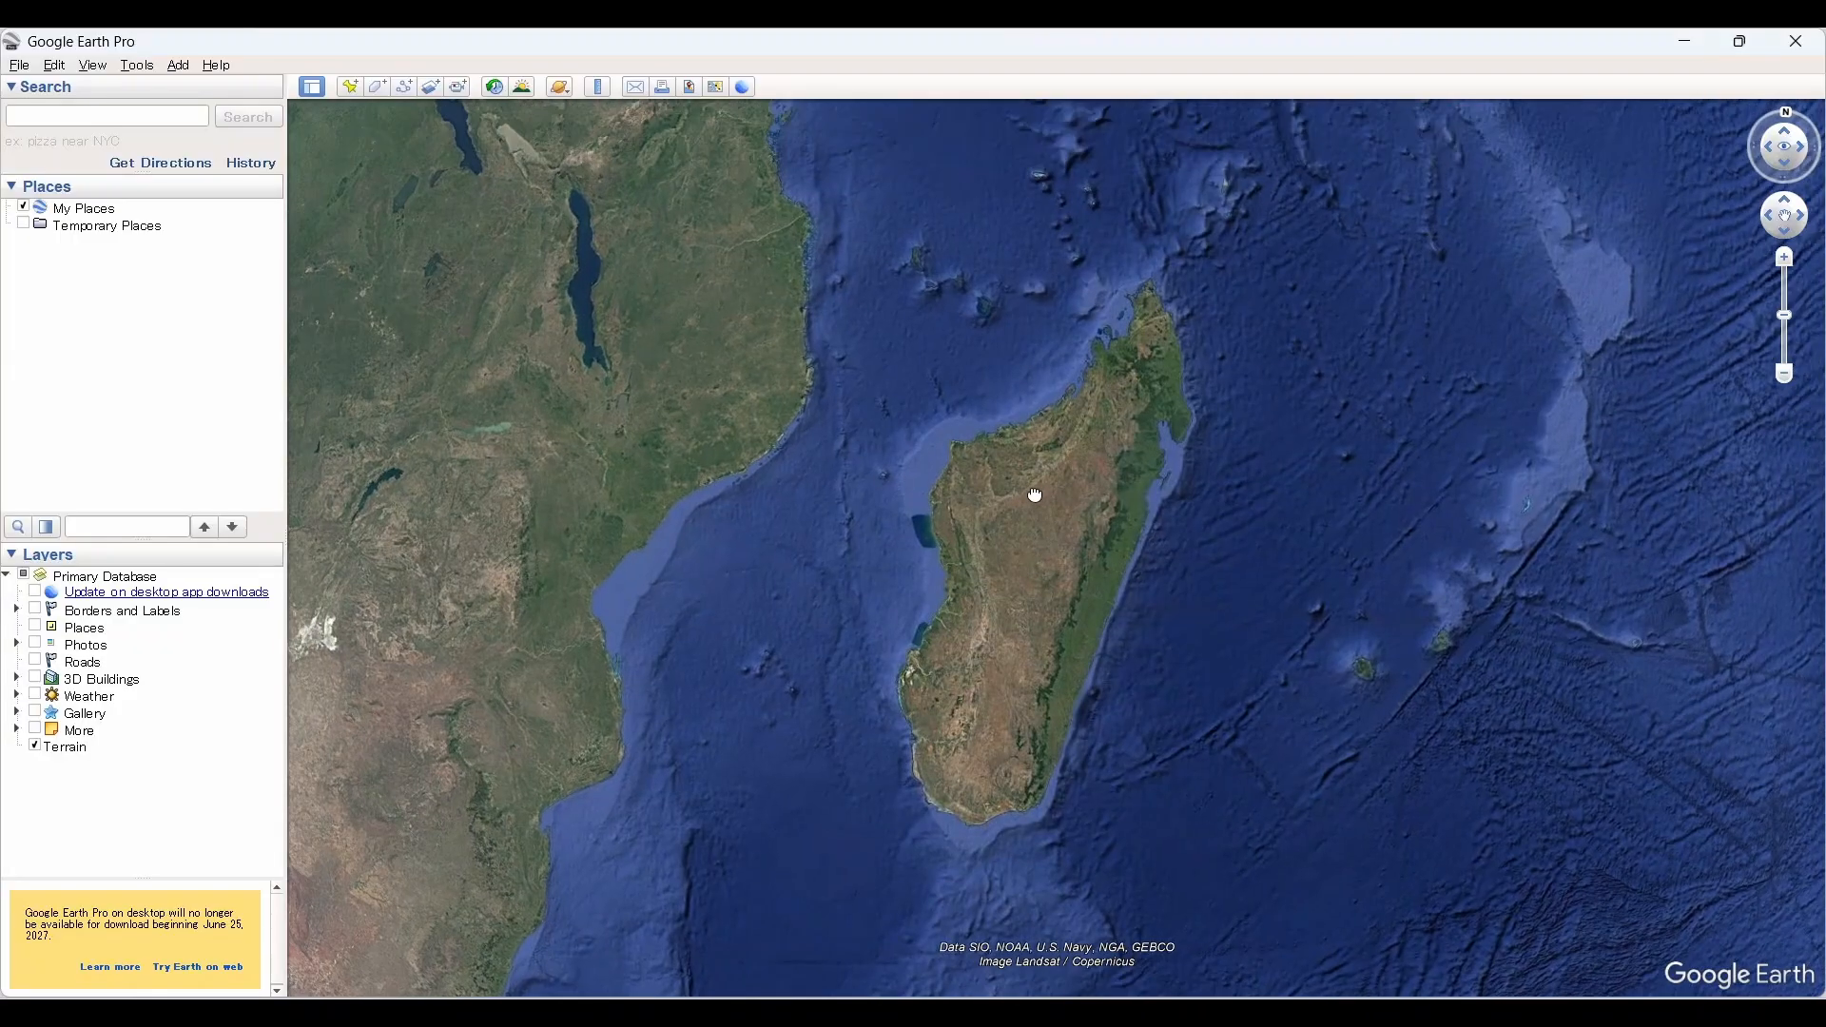
scroll(1033, 623, "up", 1)
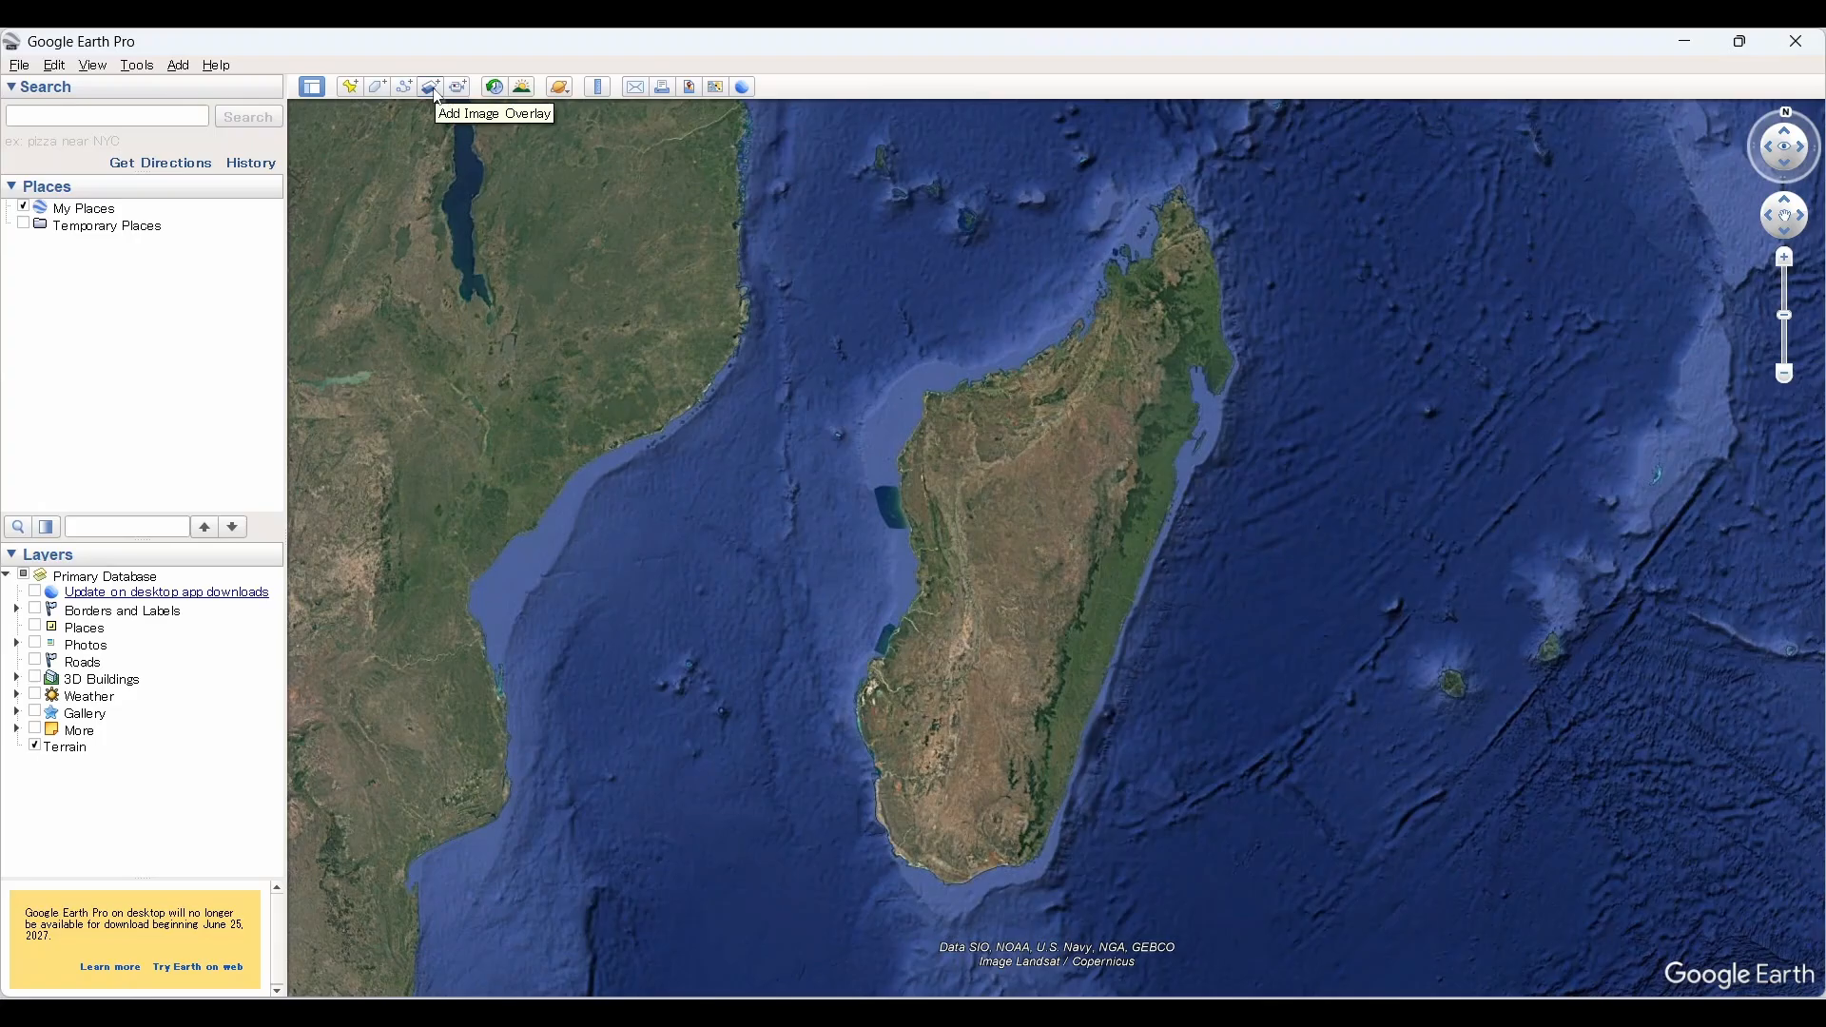
left_click(433, 89)
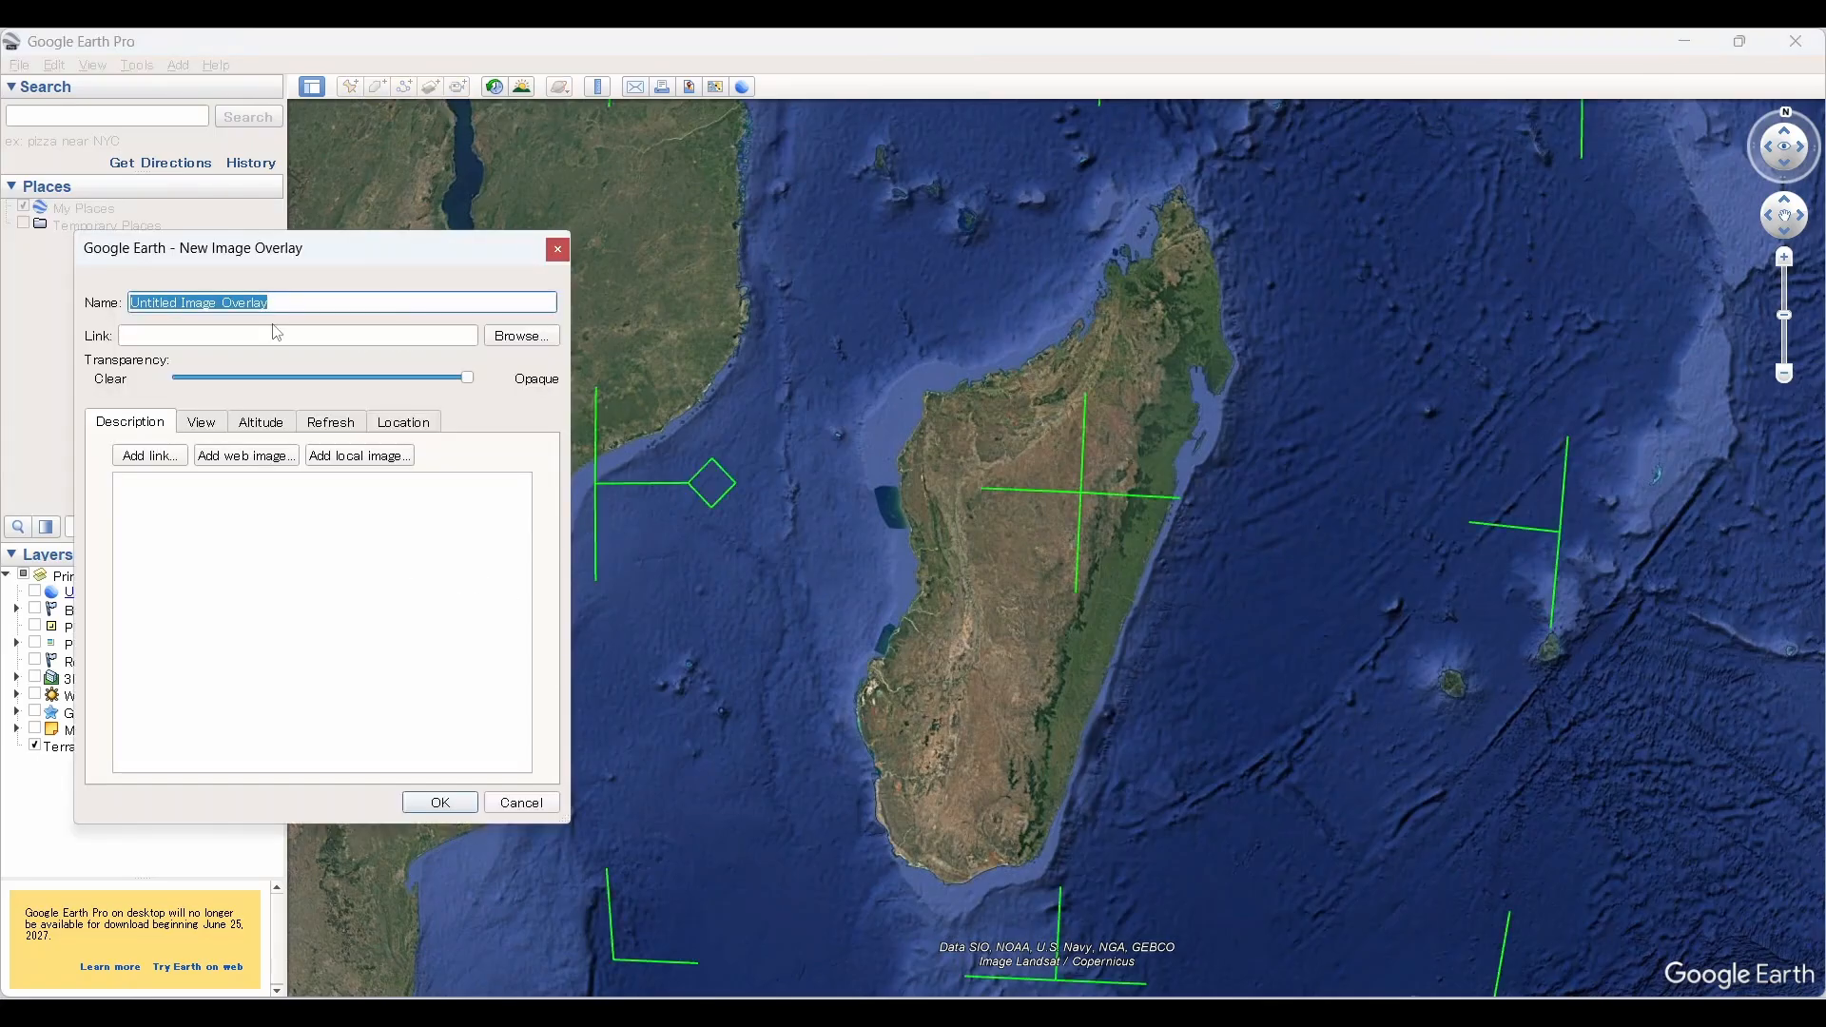
type("Madagascar")
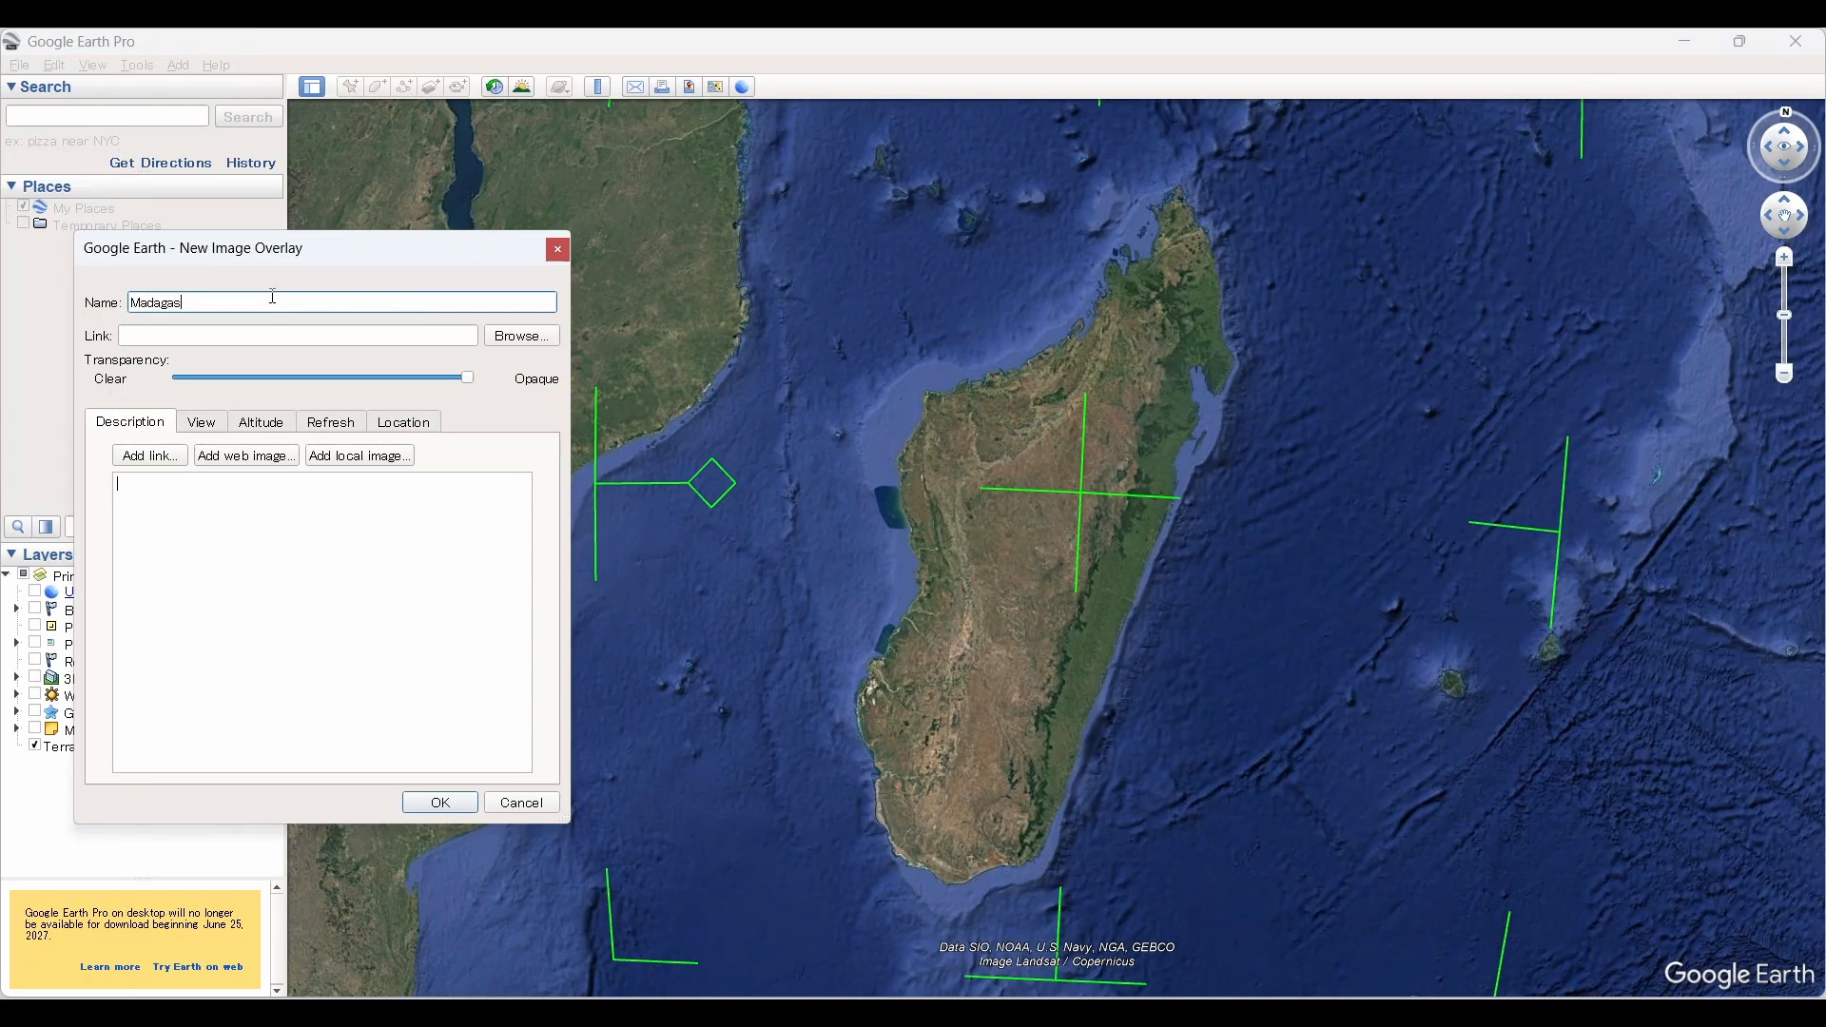
Step: Link the overlay to the image file Madagascar.png from the Downloads/img folder
left_click(517, 341)
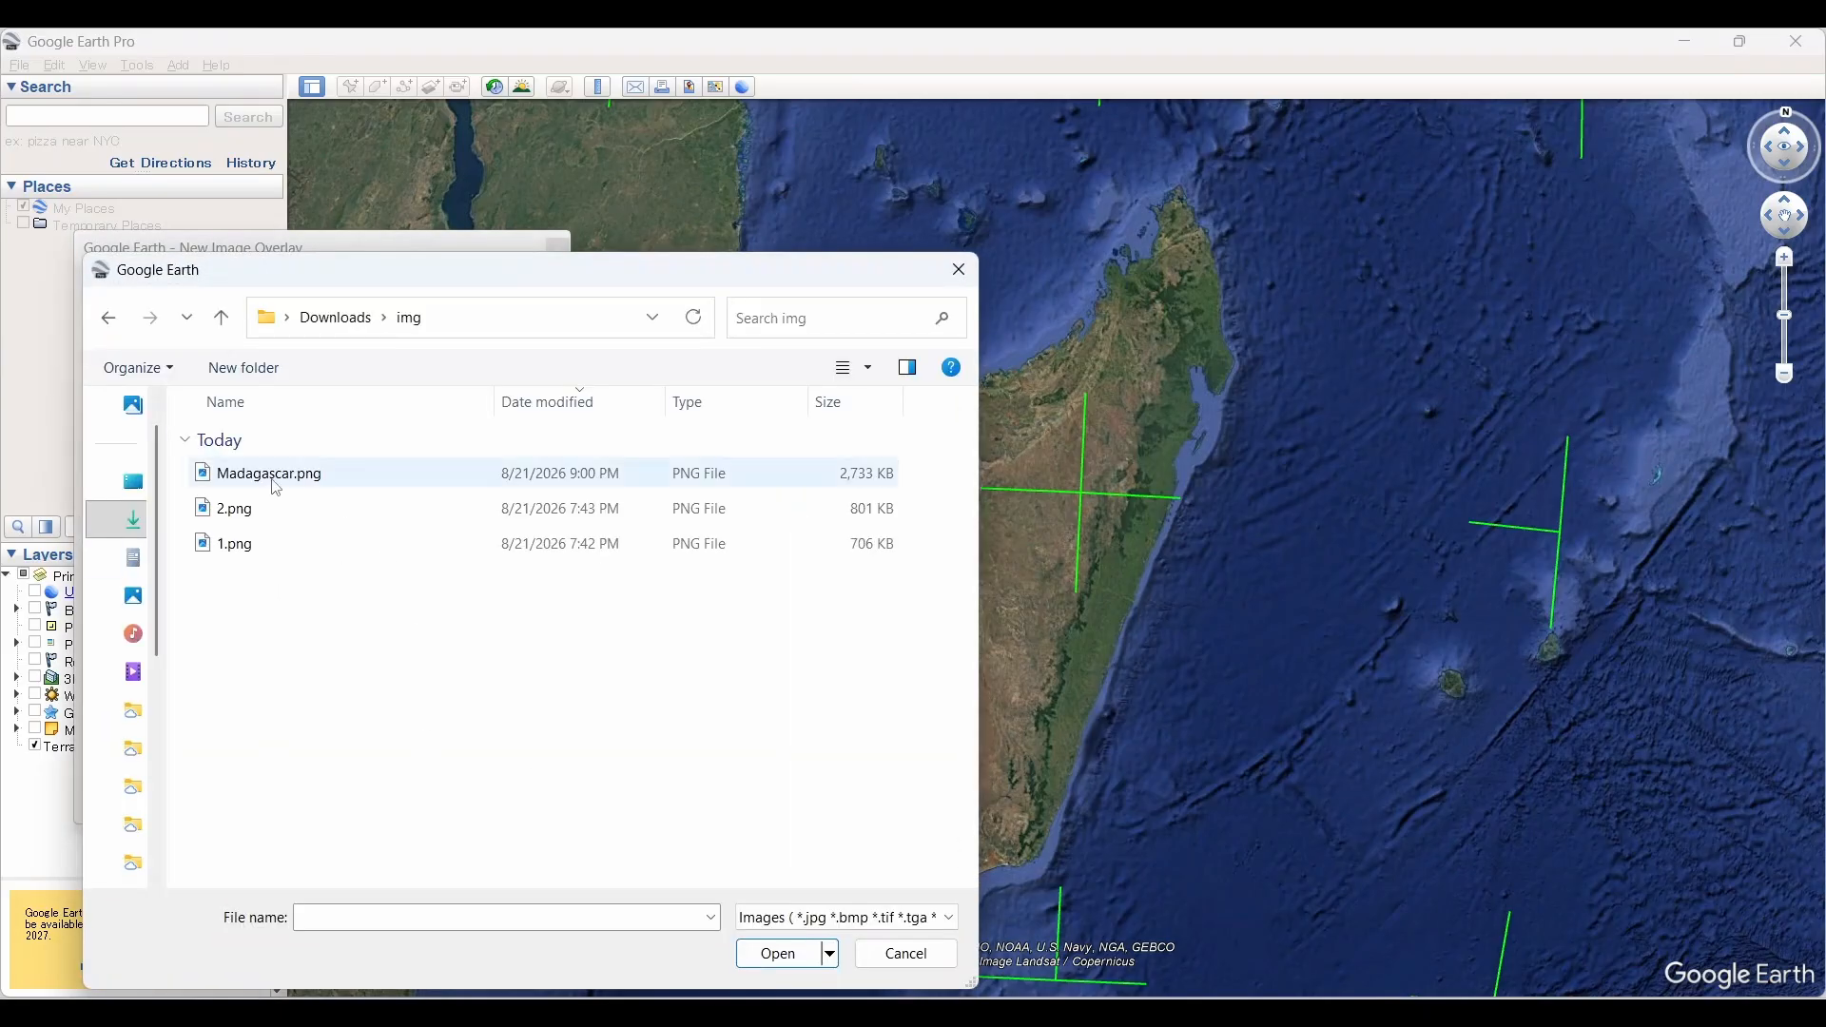
left_click(277, 487)
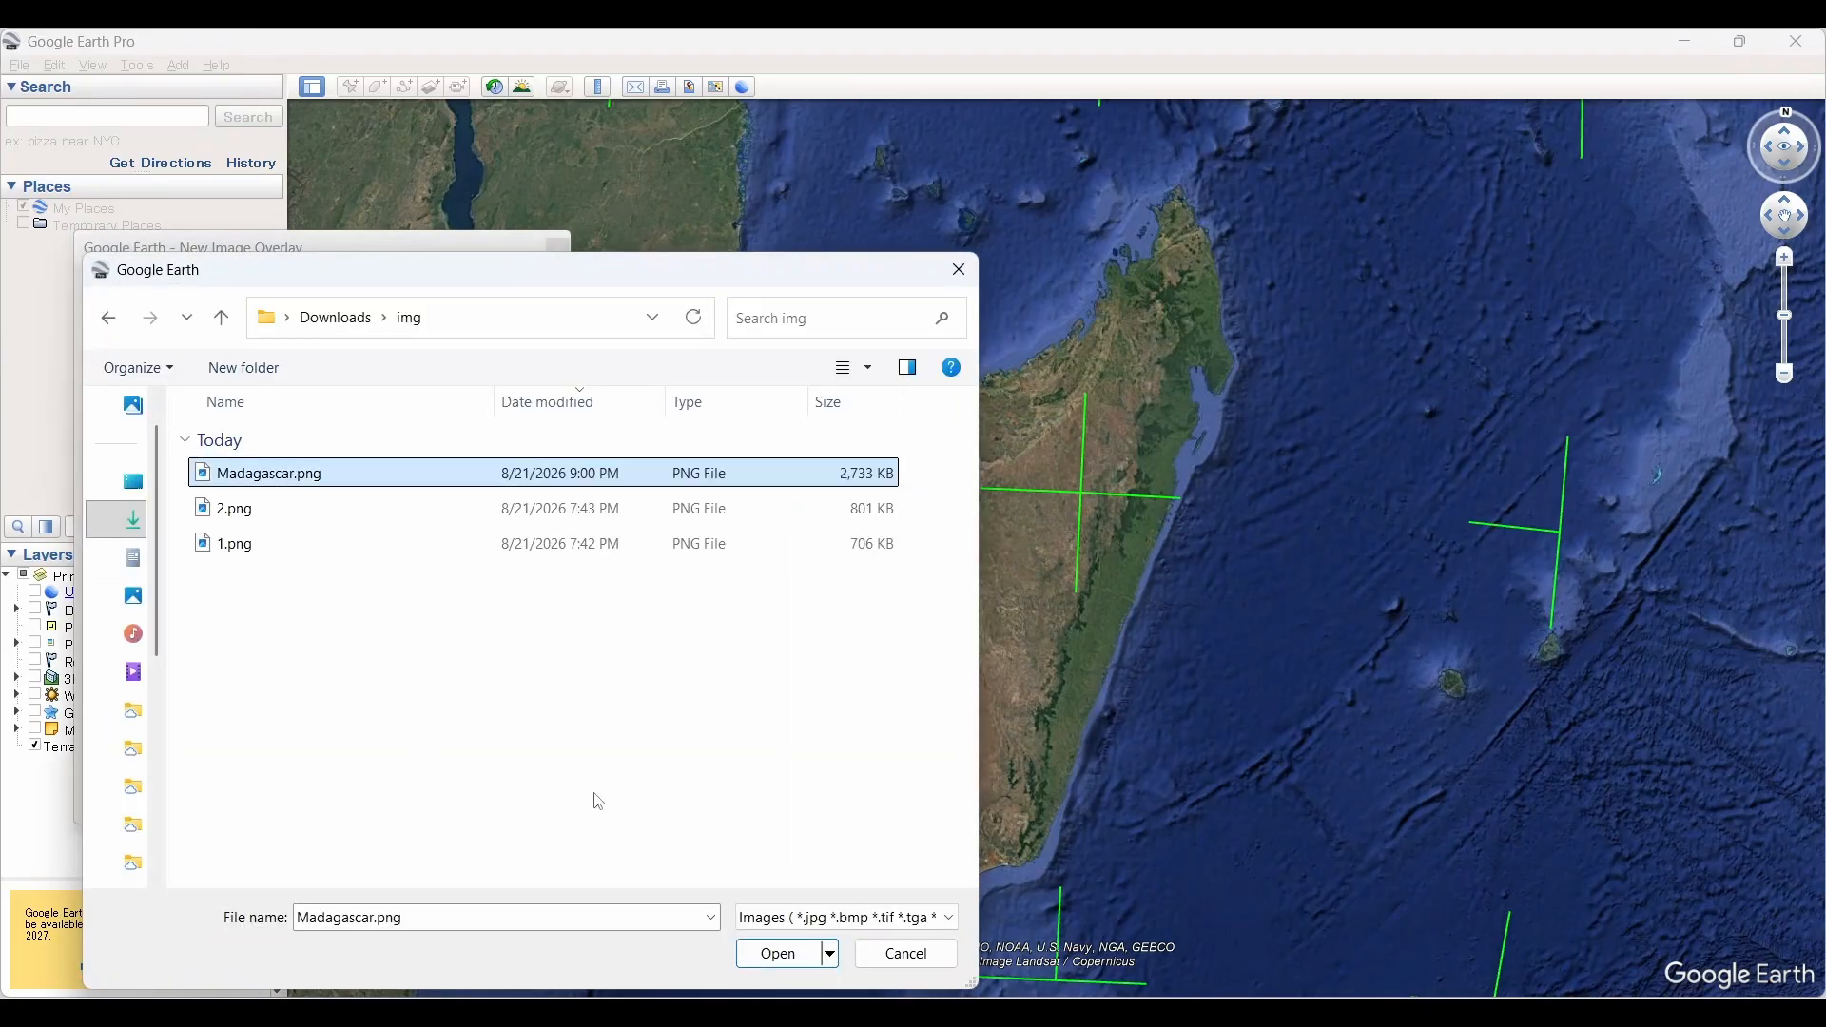
left_click(778, 953)
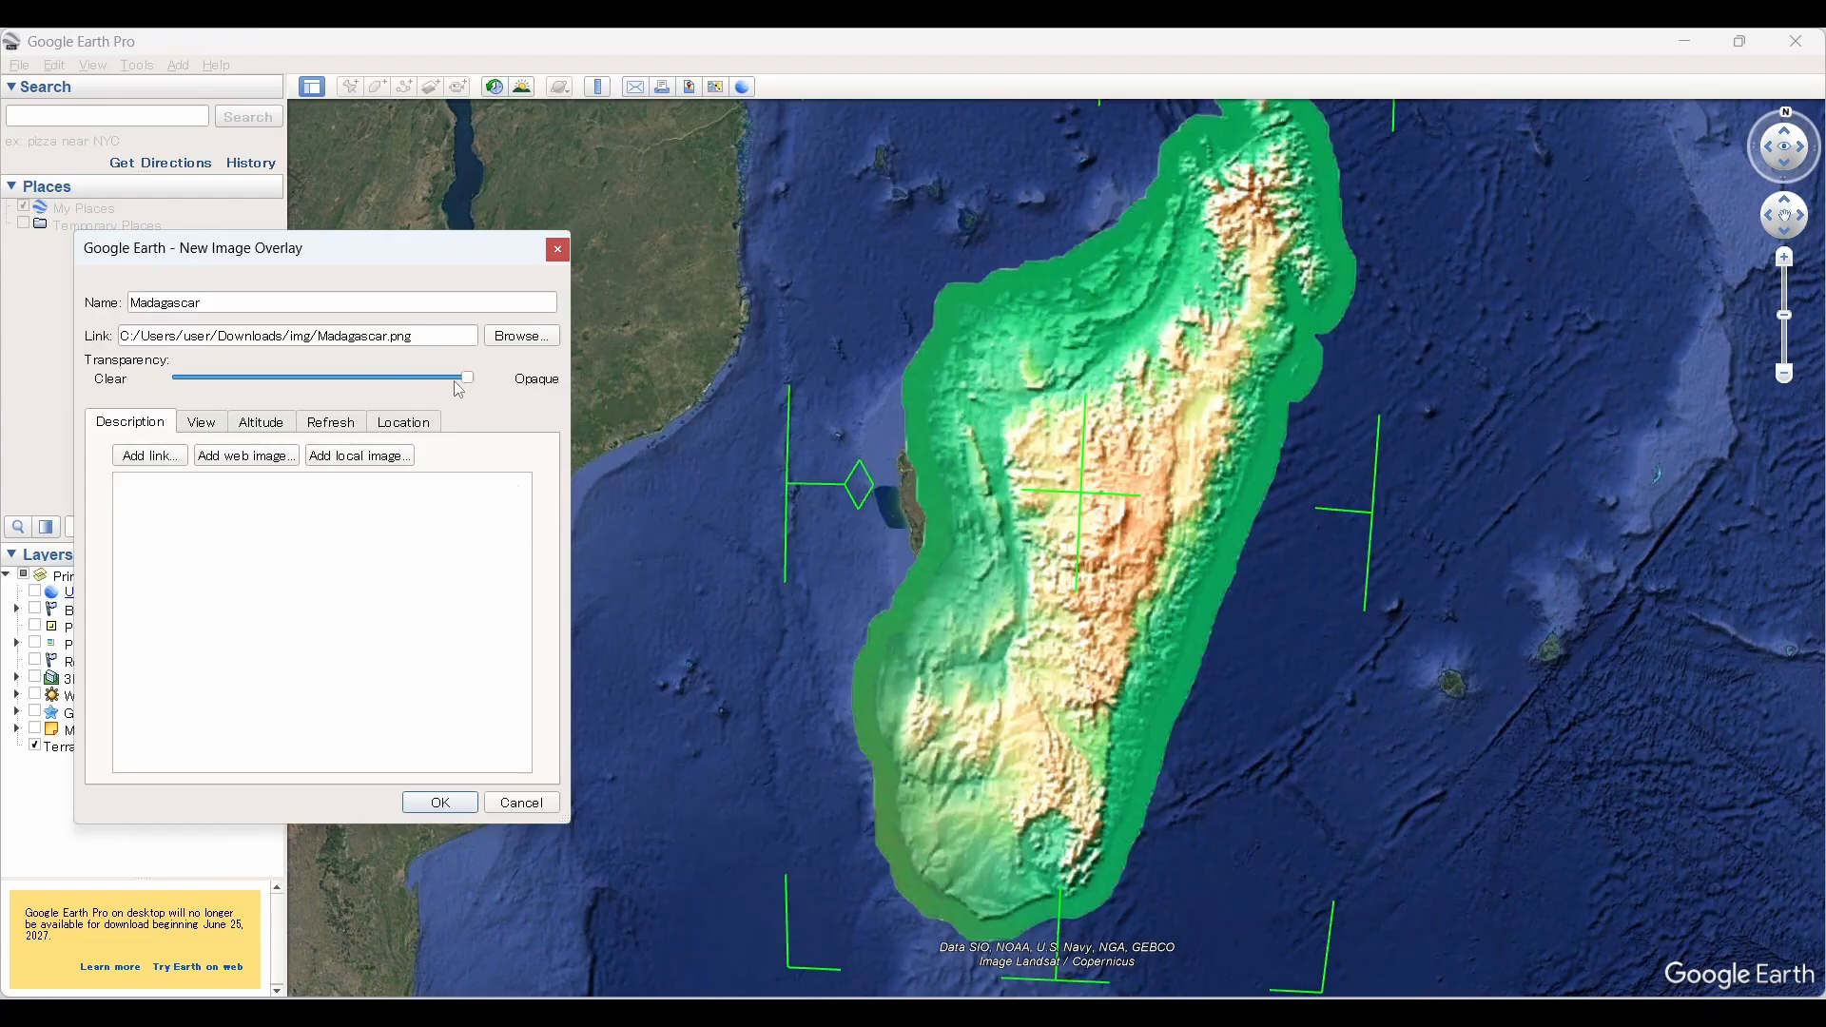
Step: Make the overlay semi-transparent, then shrink it and move it over the island of Madagascar
left_click_drag(469, 382, 333, 399)
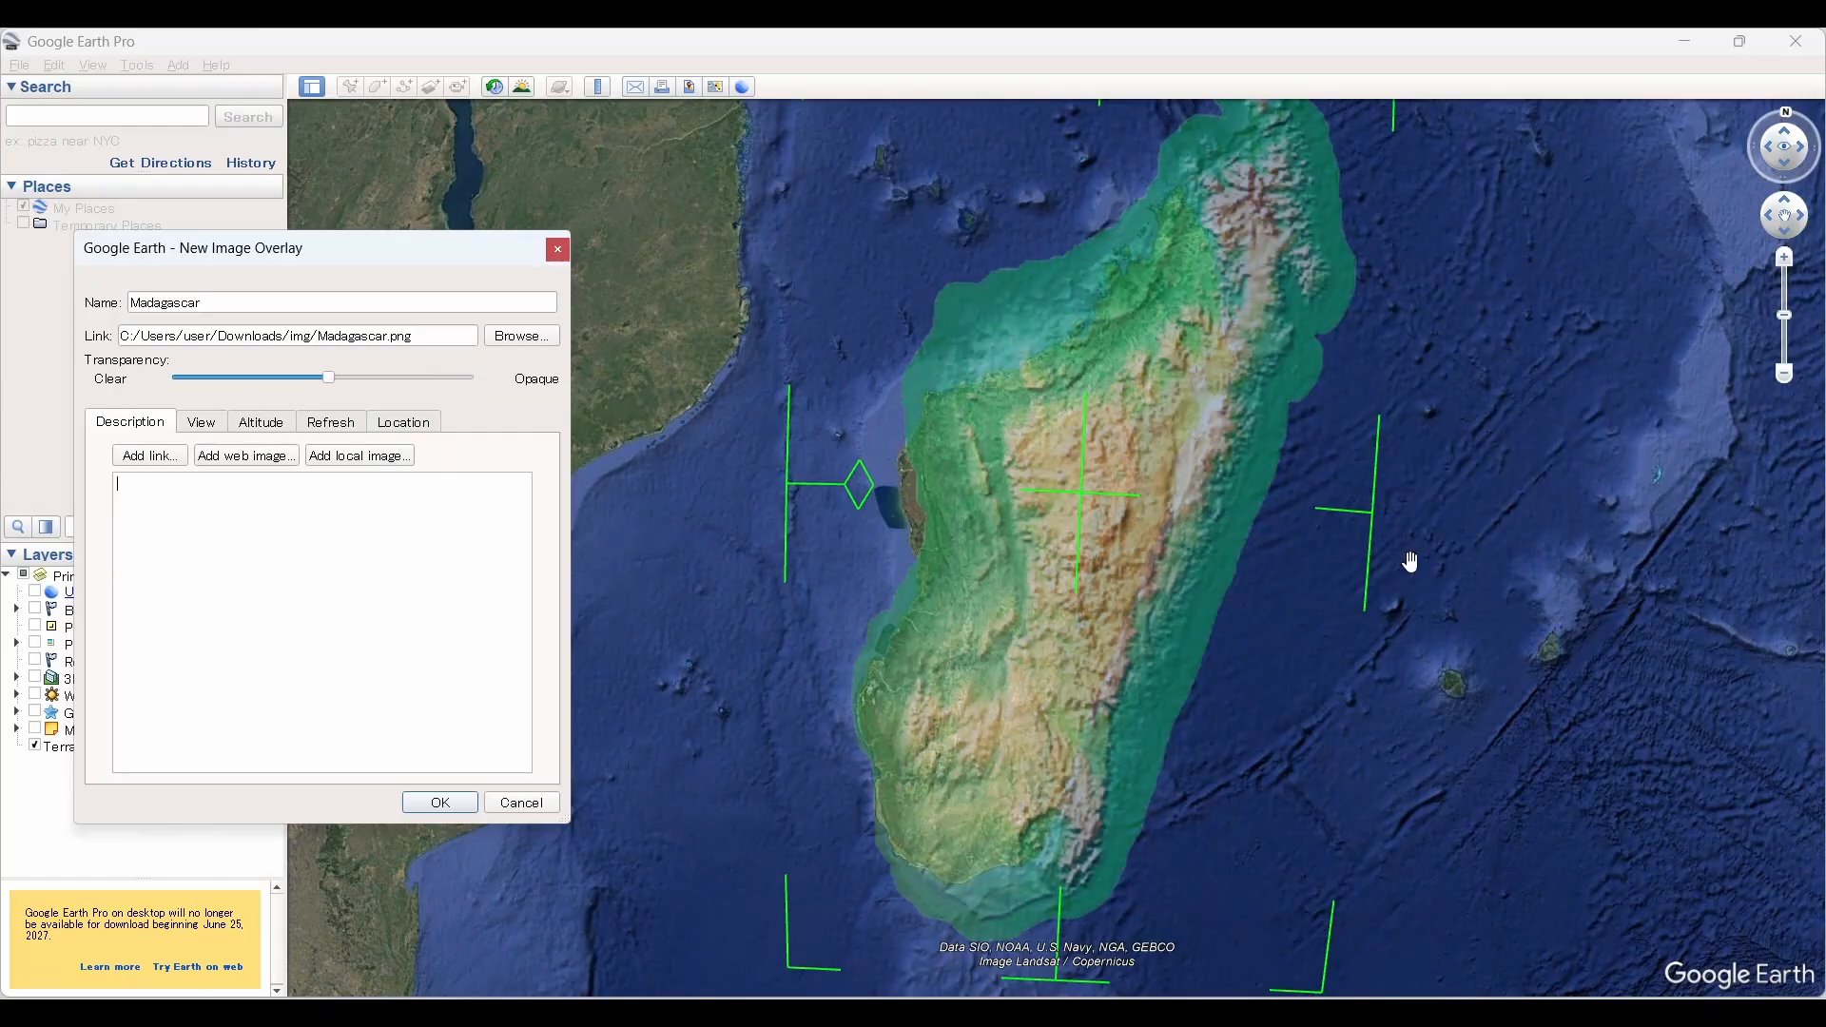
left_click_drag(1388, 538, 1322, 538)
left_click_drag(801, 982, 844, 745)
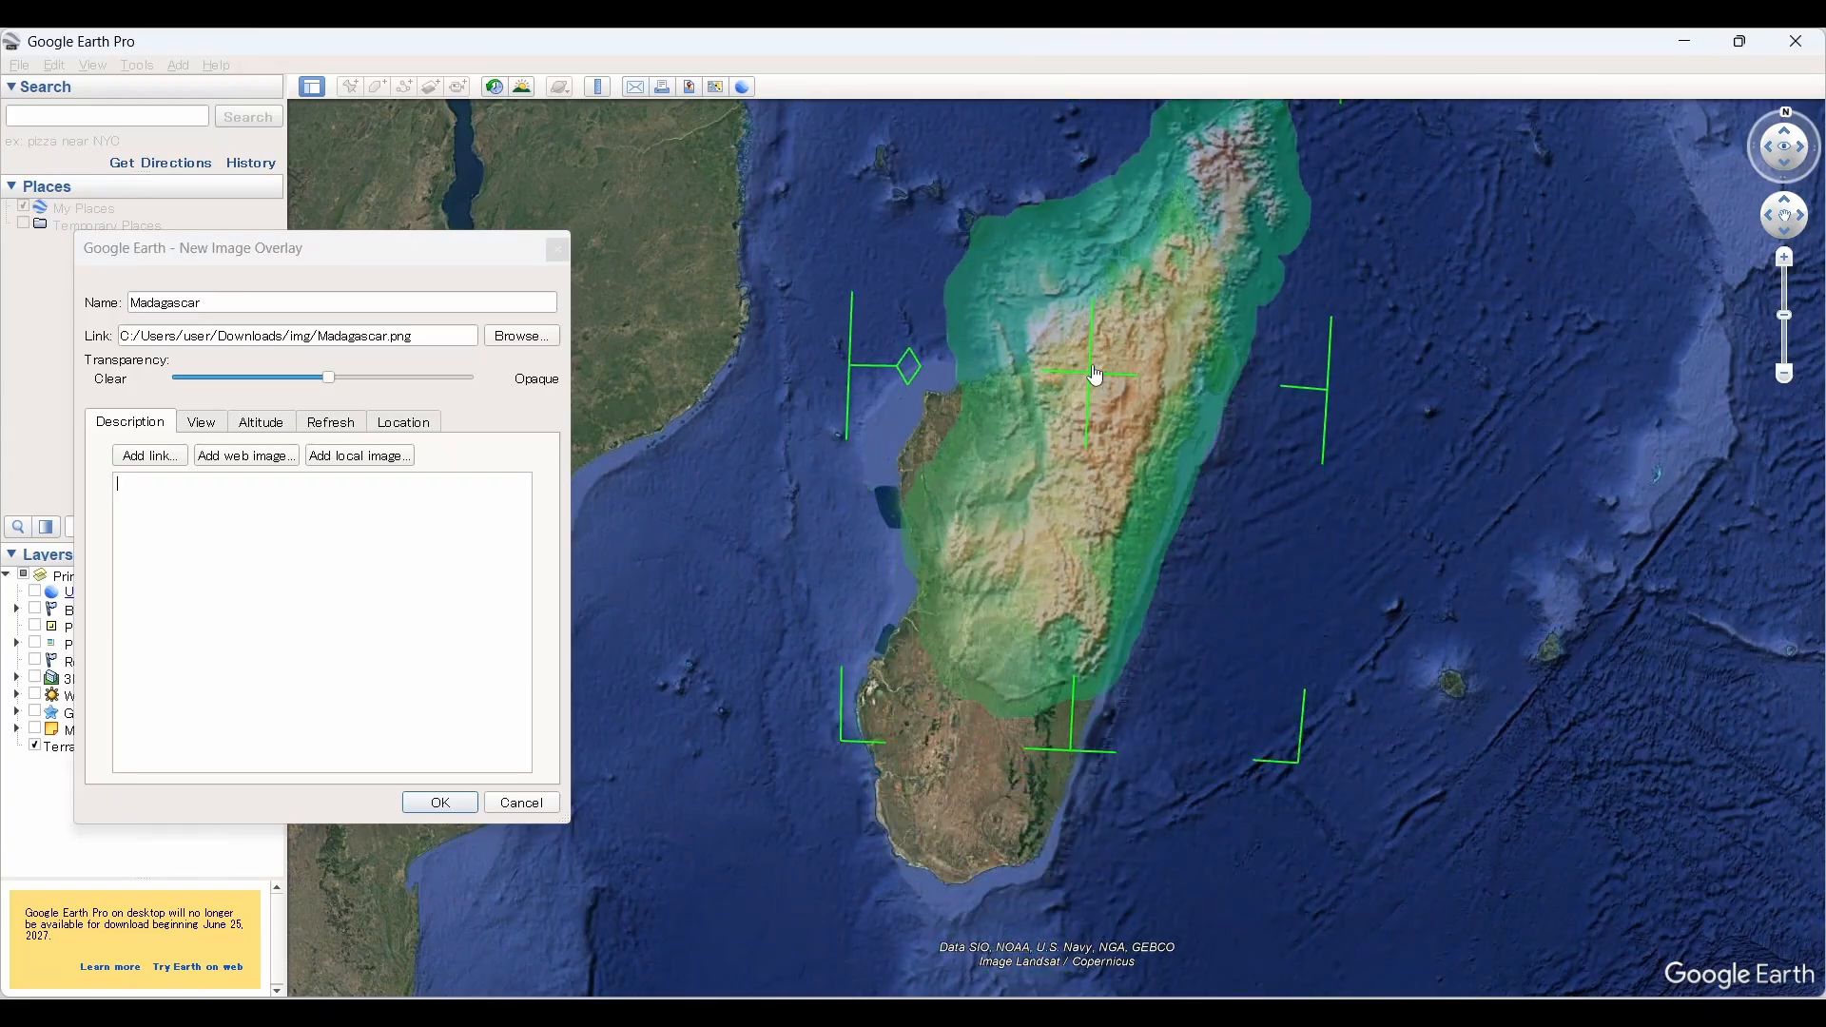
left_click_drag(1095, 375, 1042, 546)
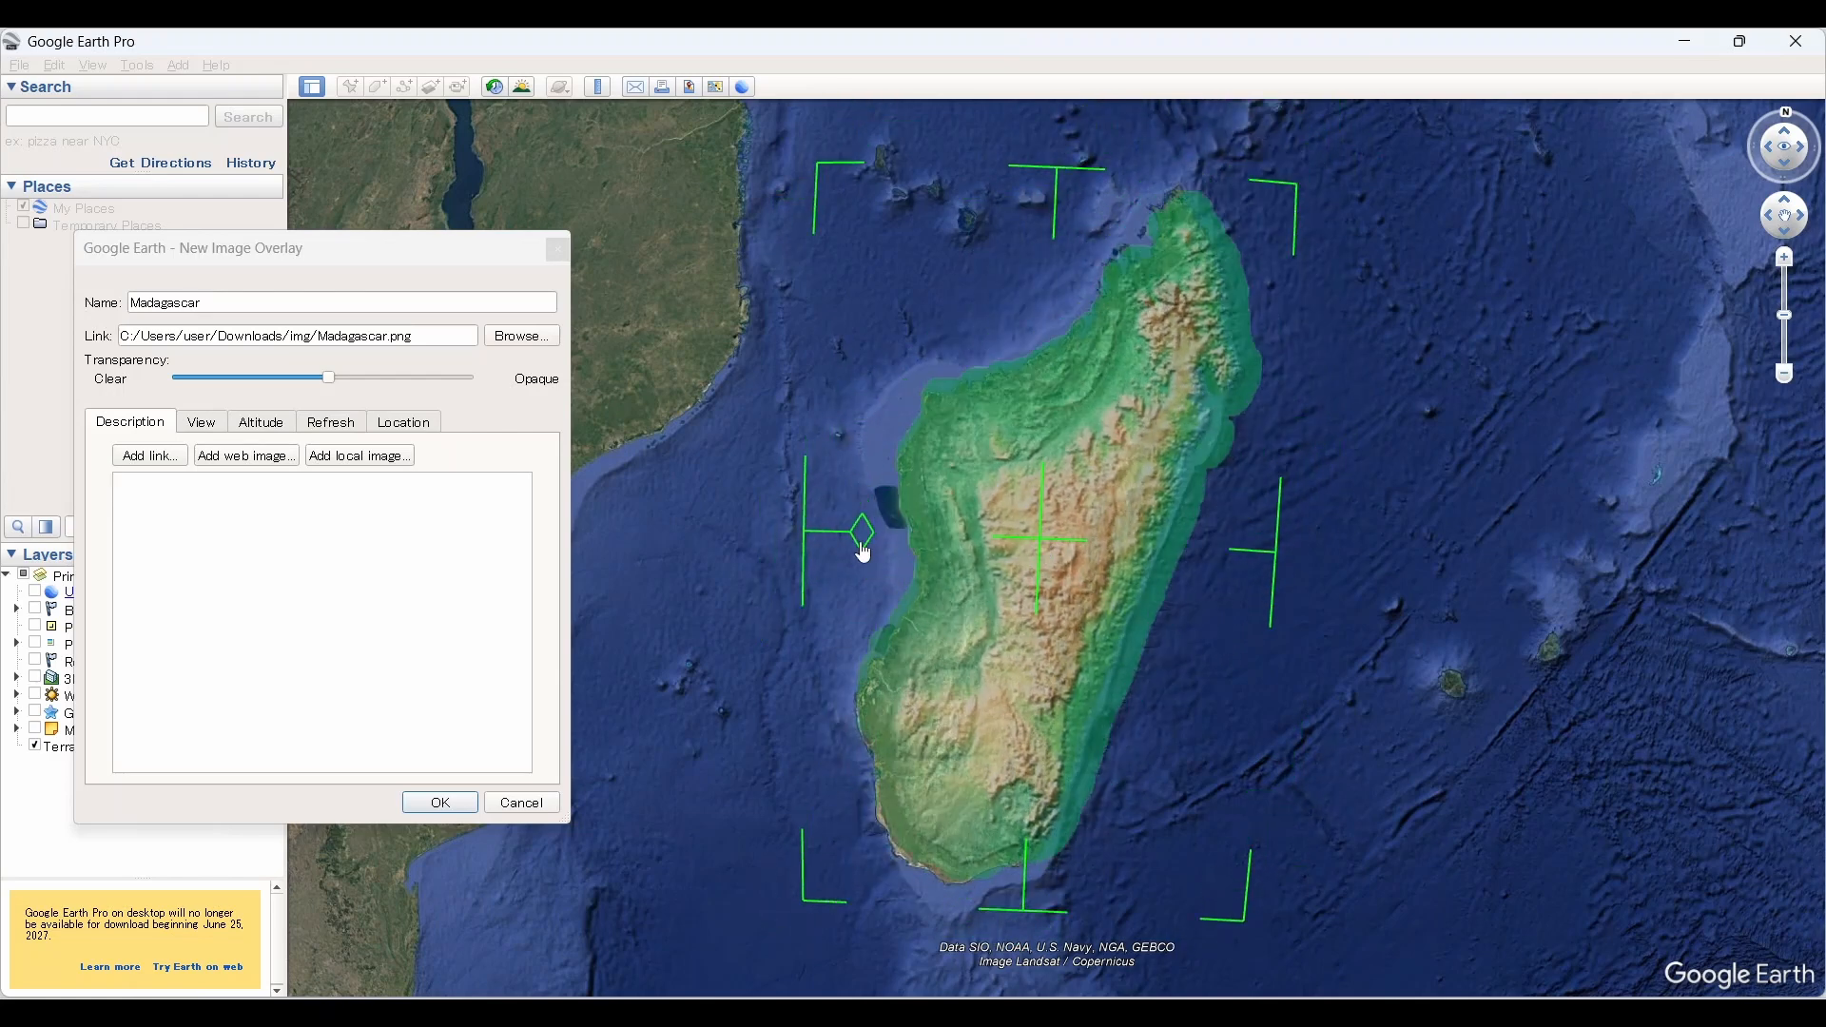
Step: Fine-tune the overlay's rotation and edges to match Madagascar's coastline, and save it fully opaque
mouse_move(870, 544)
left_mouse_down()
mouse_move(877, 528)
mouse_move(880, 548)
left_mouse_up()
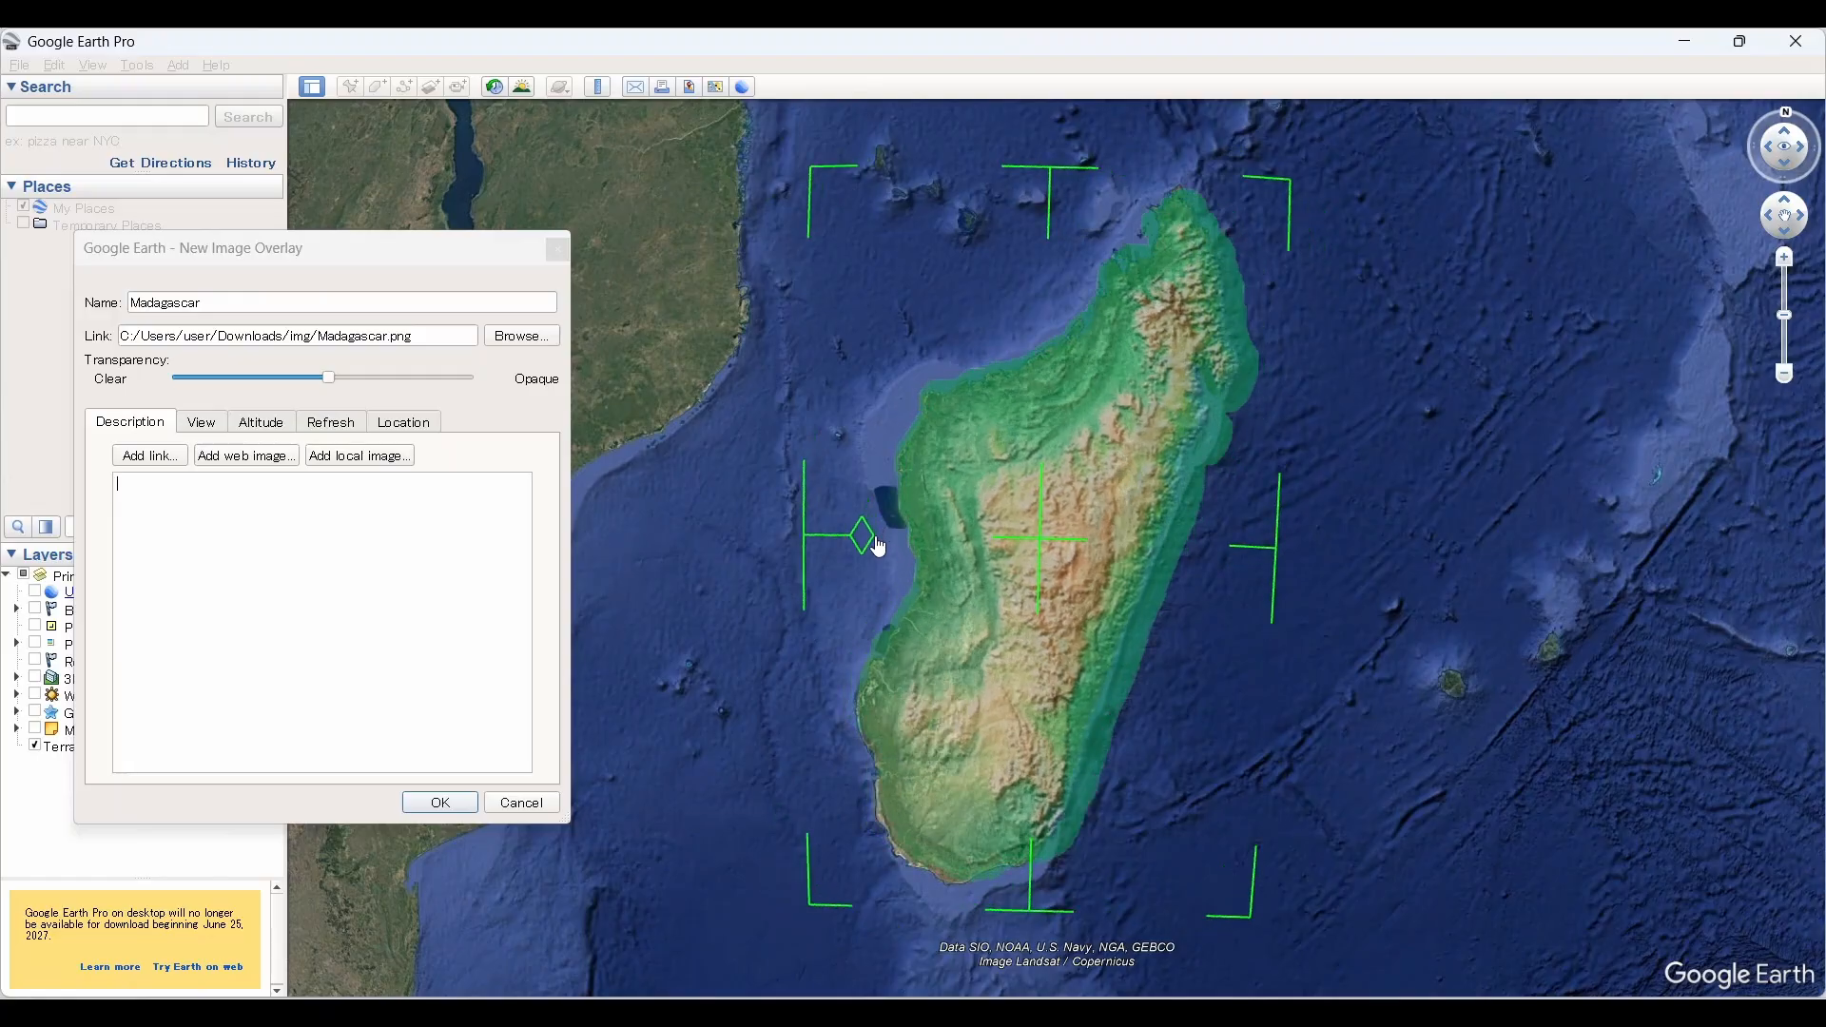
left_click_drag(1291, 202, 1280, 207)
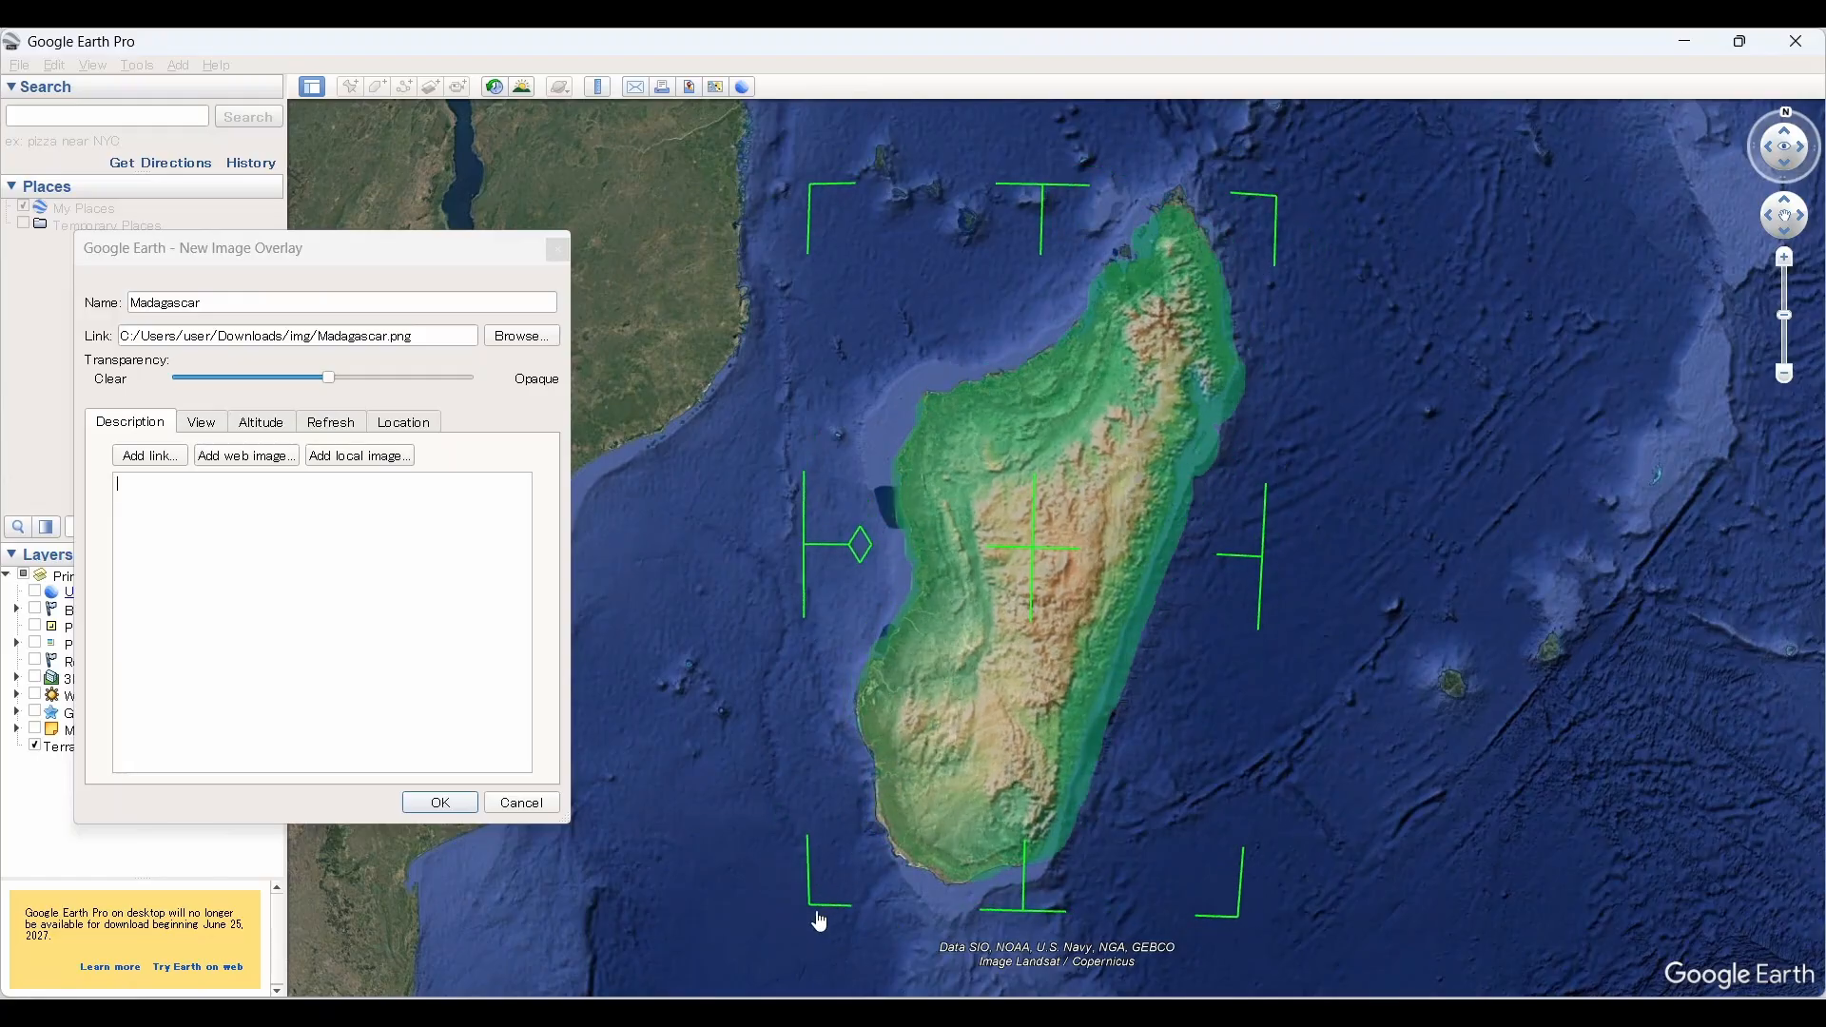
mouse_move(820, 922)
left_mouse_down()
mouse_move(771, 879)
mouse_move(809, 923)
left_mouse_up()
mouse_move(1244, 941)
left_mouse_down()
mouse_move(1218, 925)
mouse_move(1234, 920)
left_mouse_up()
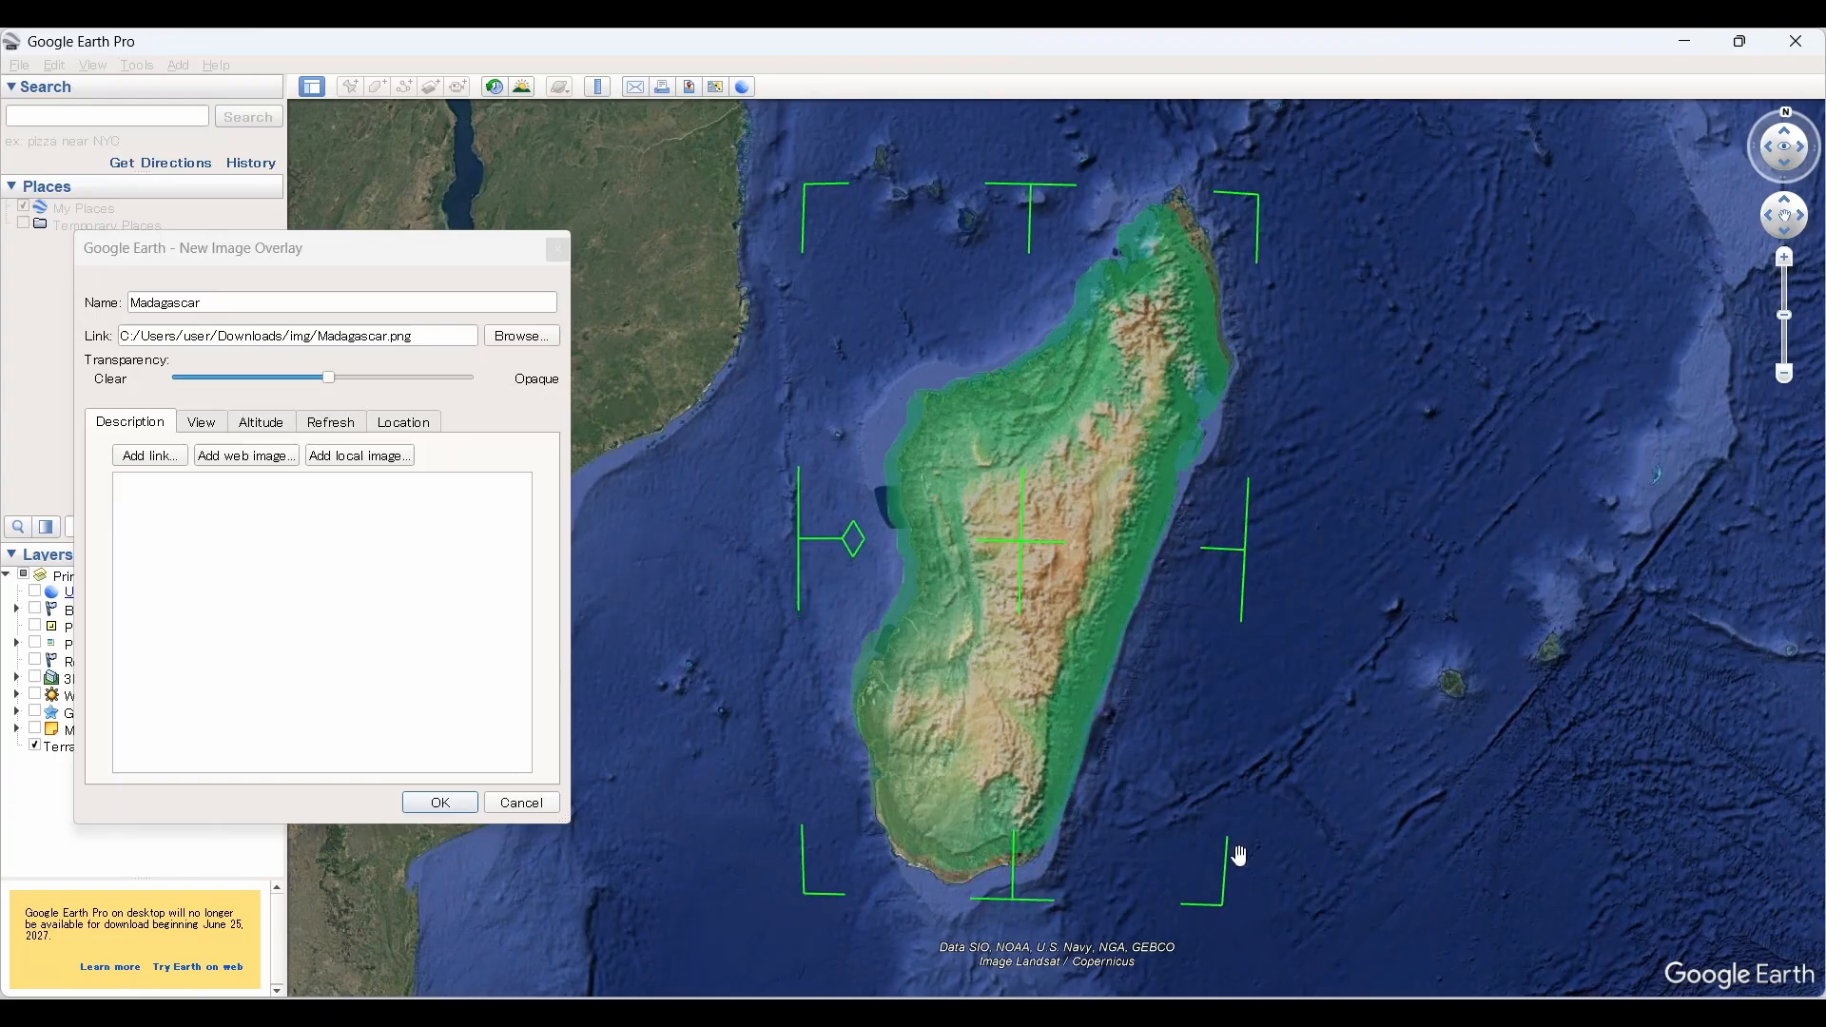
left_click_drag(1263, 220, 1276, 196)
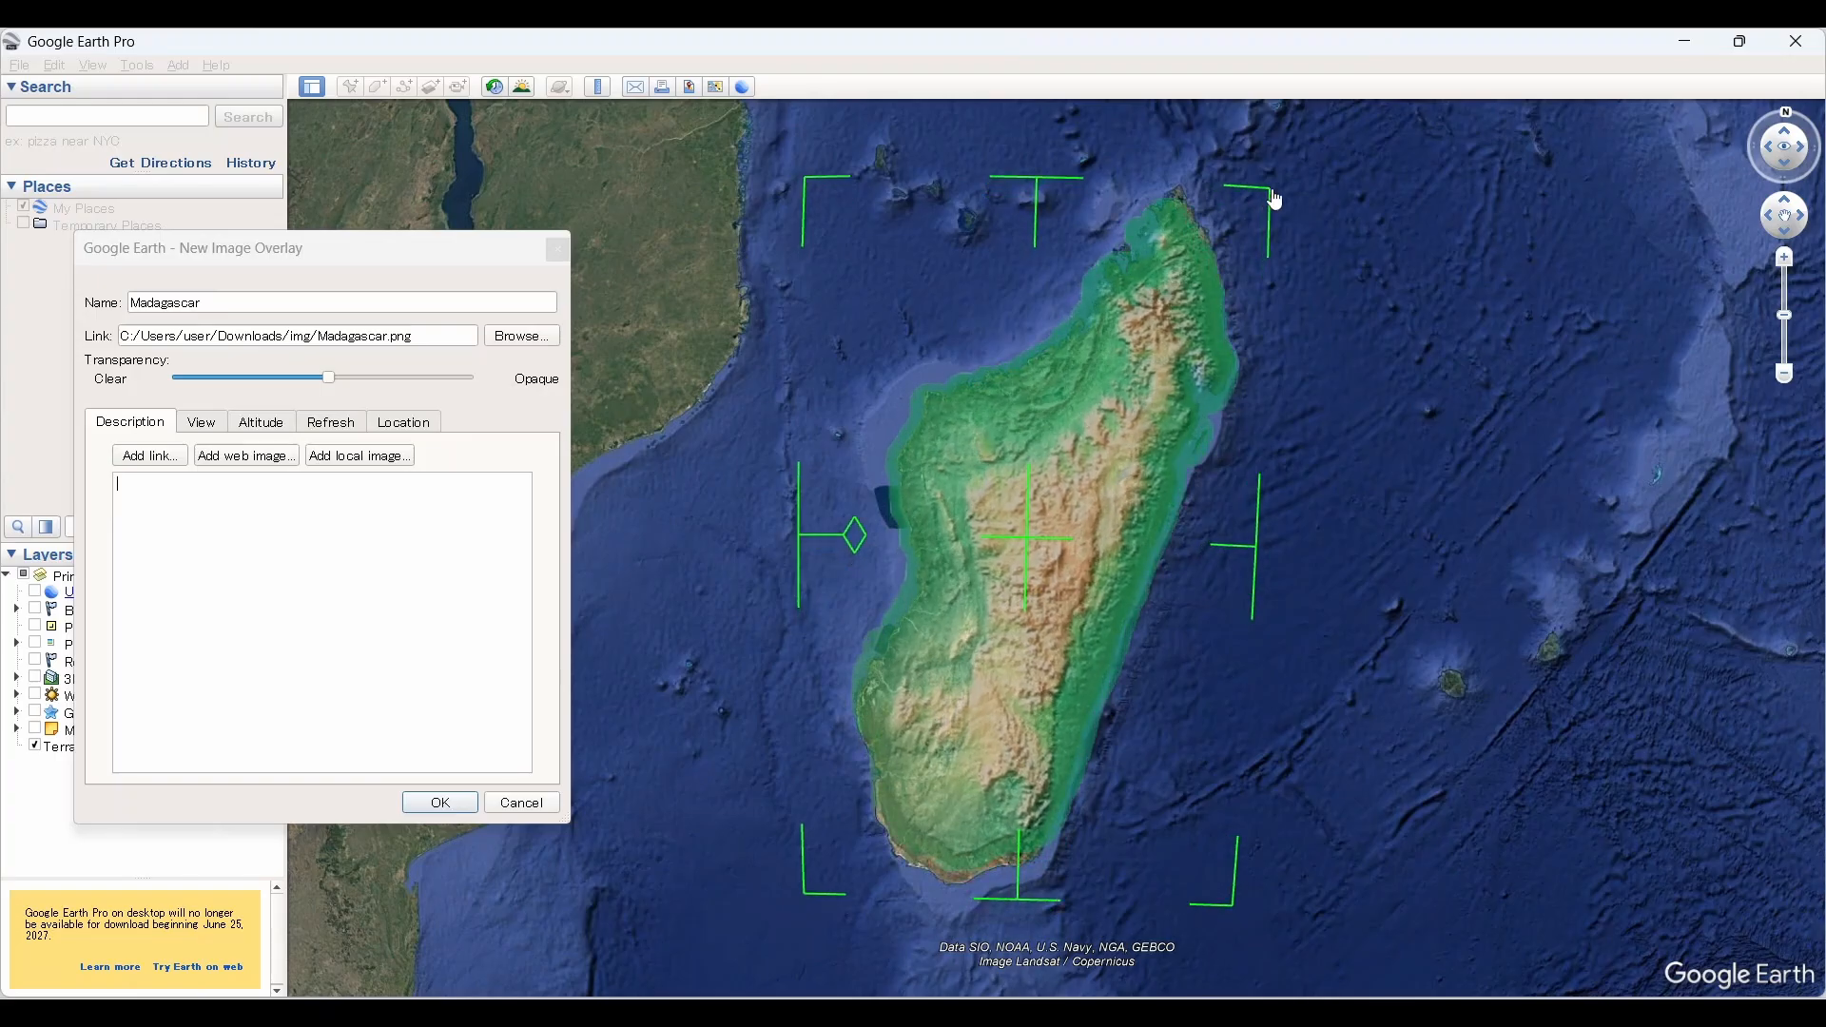
left_click_drag(802, 540, 808, 540)
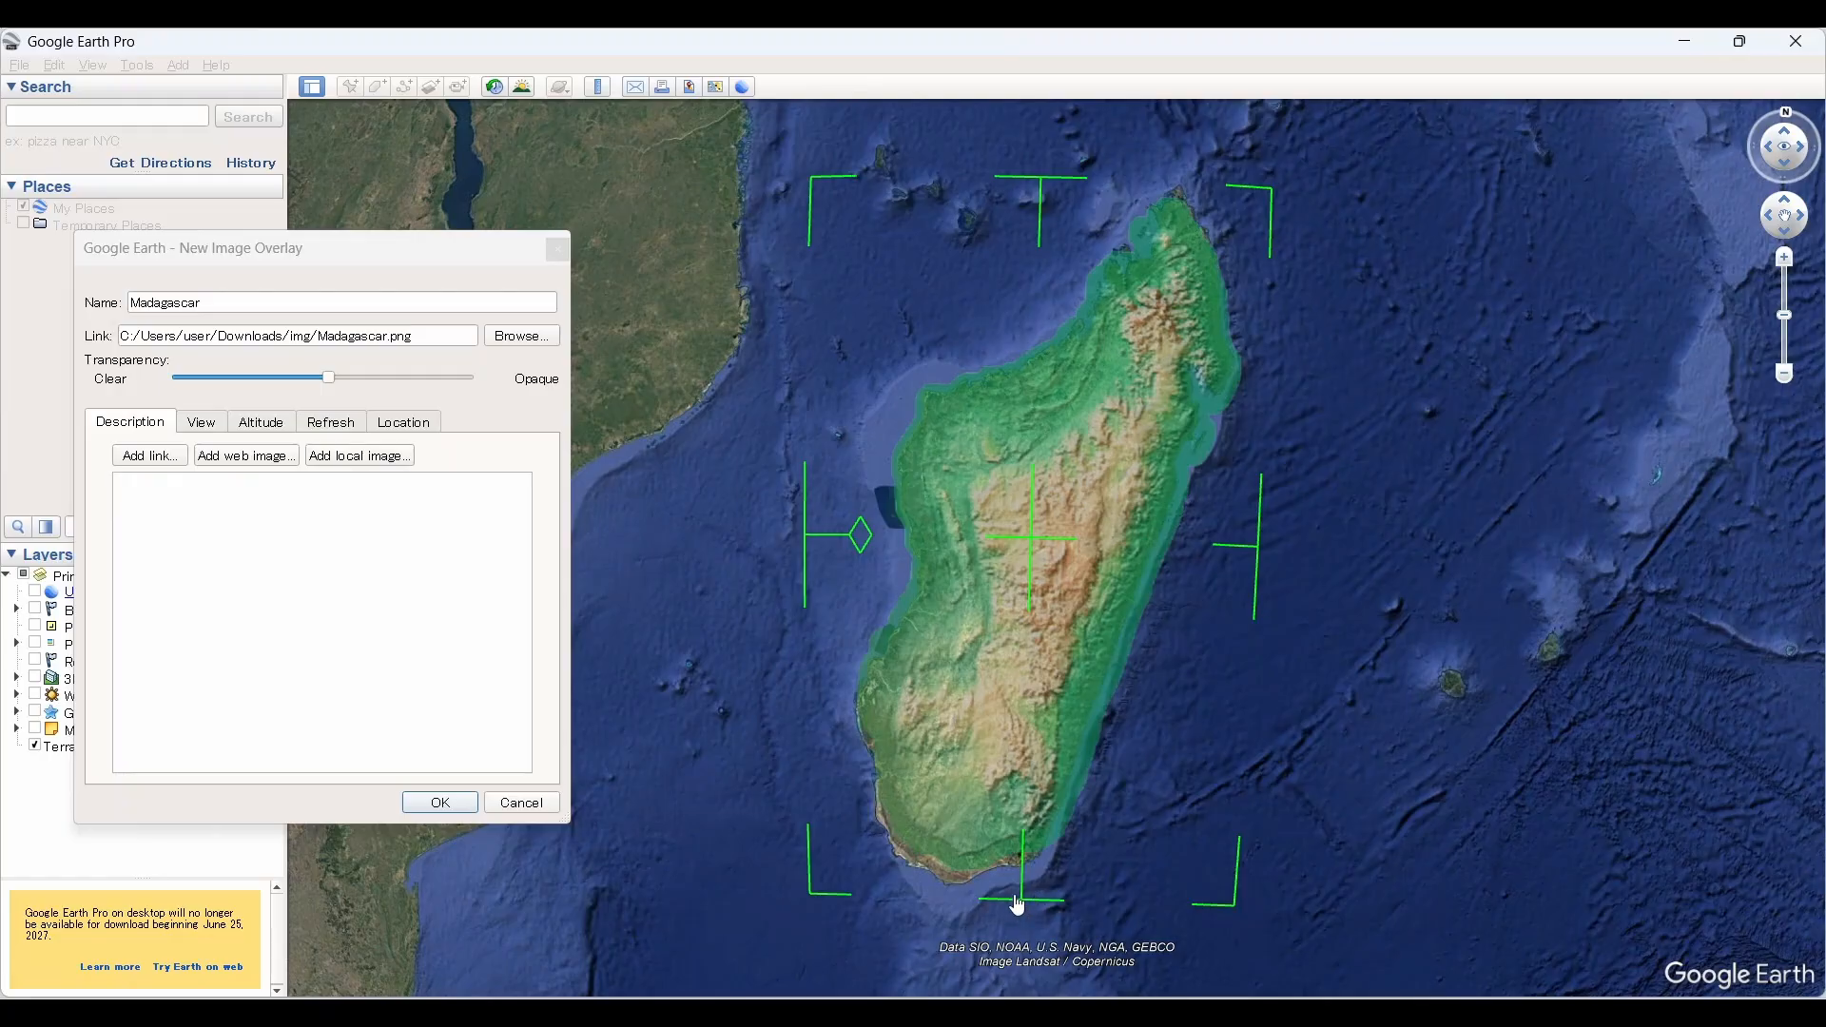
left_click_drag(1017, 906, 1016, 925)
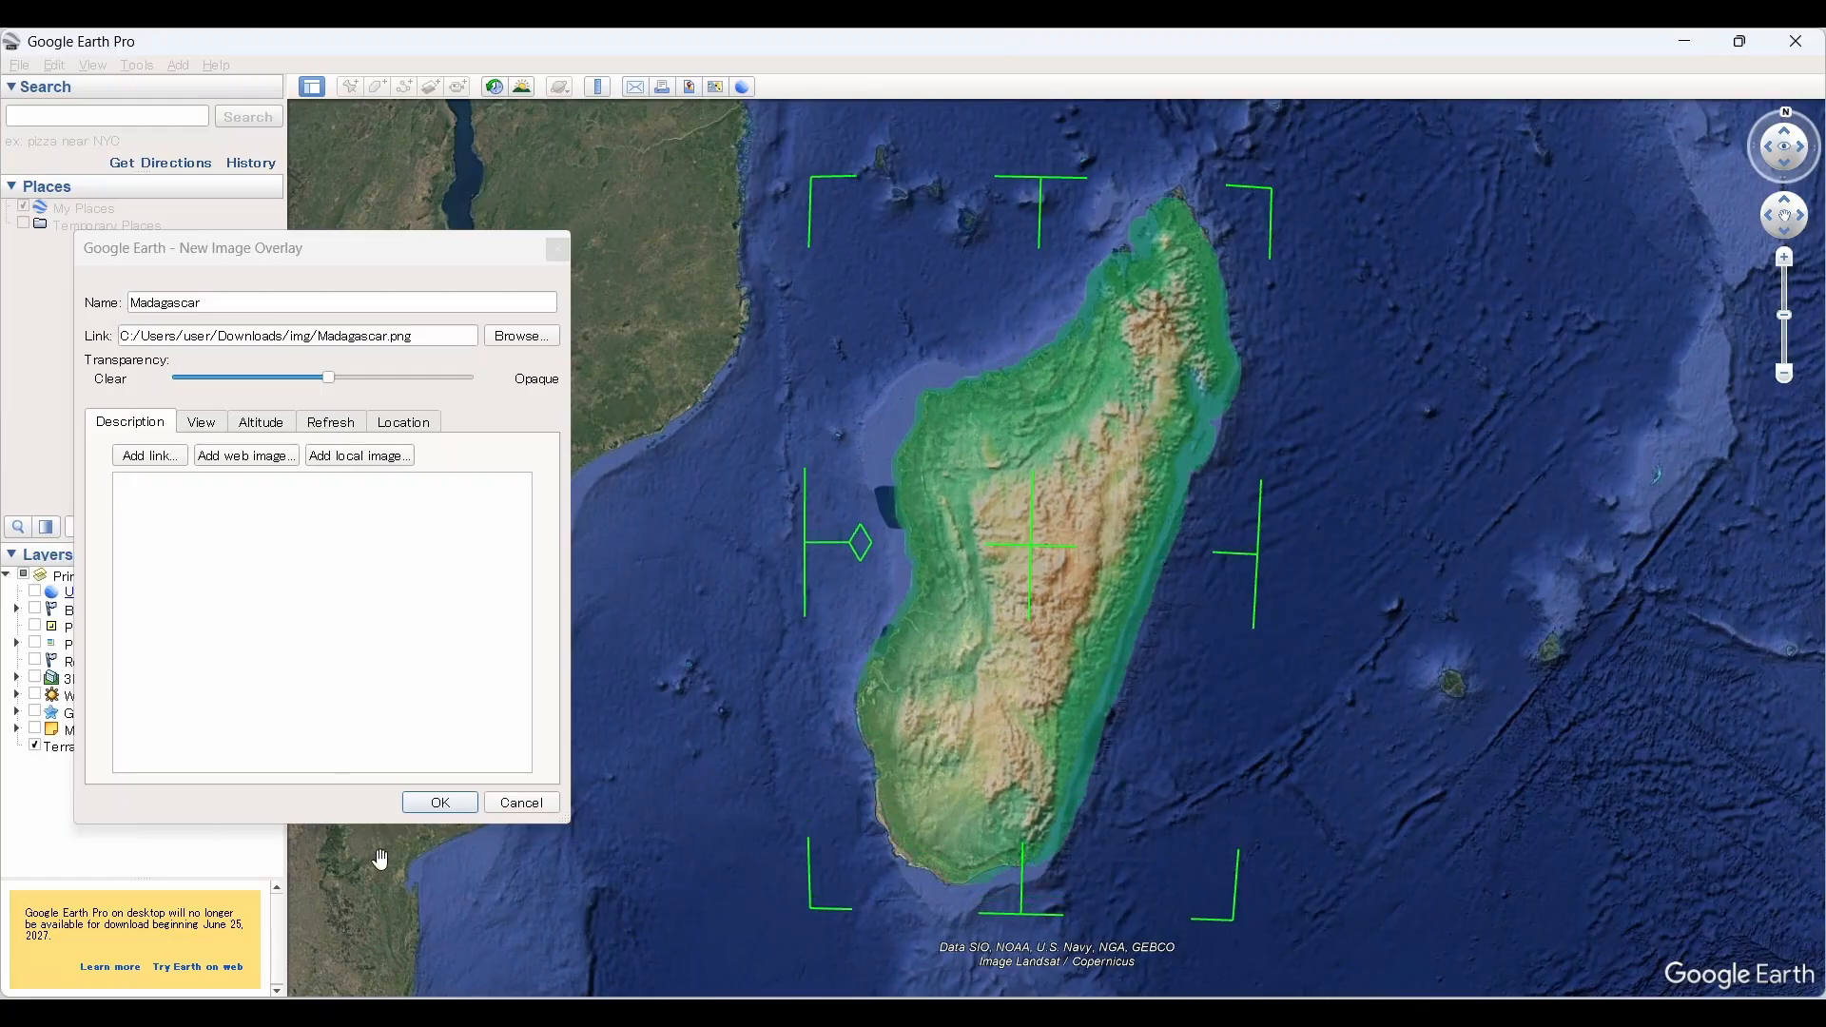
left_click_drag(332, 381, 525, 384)
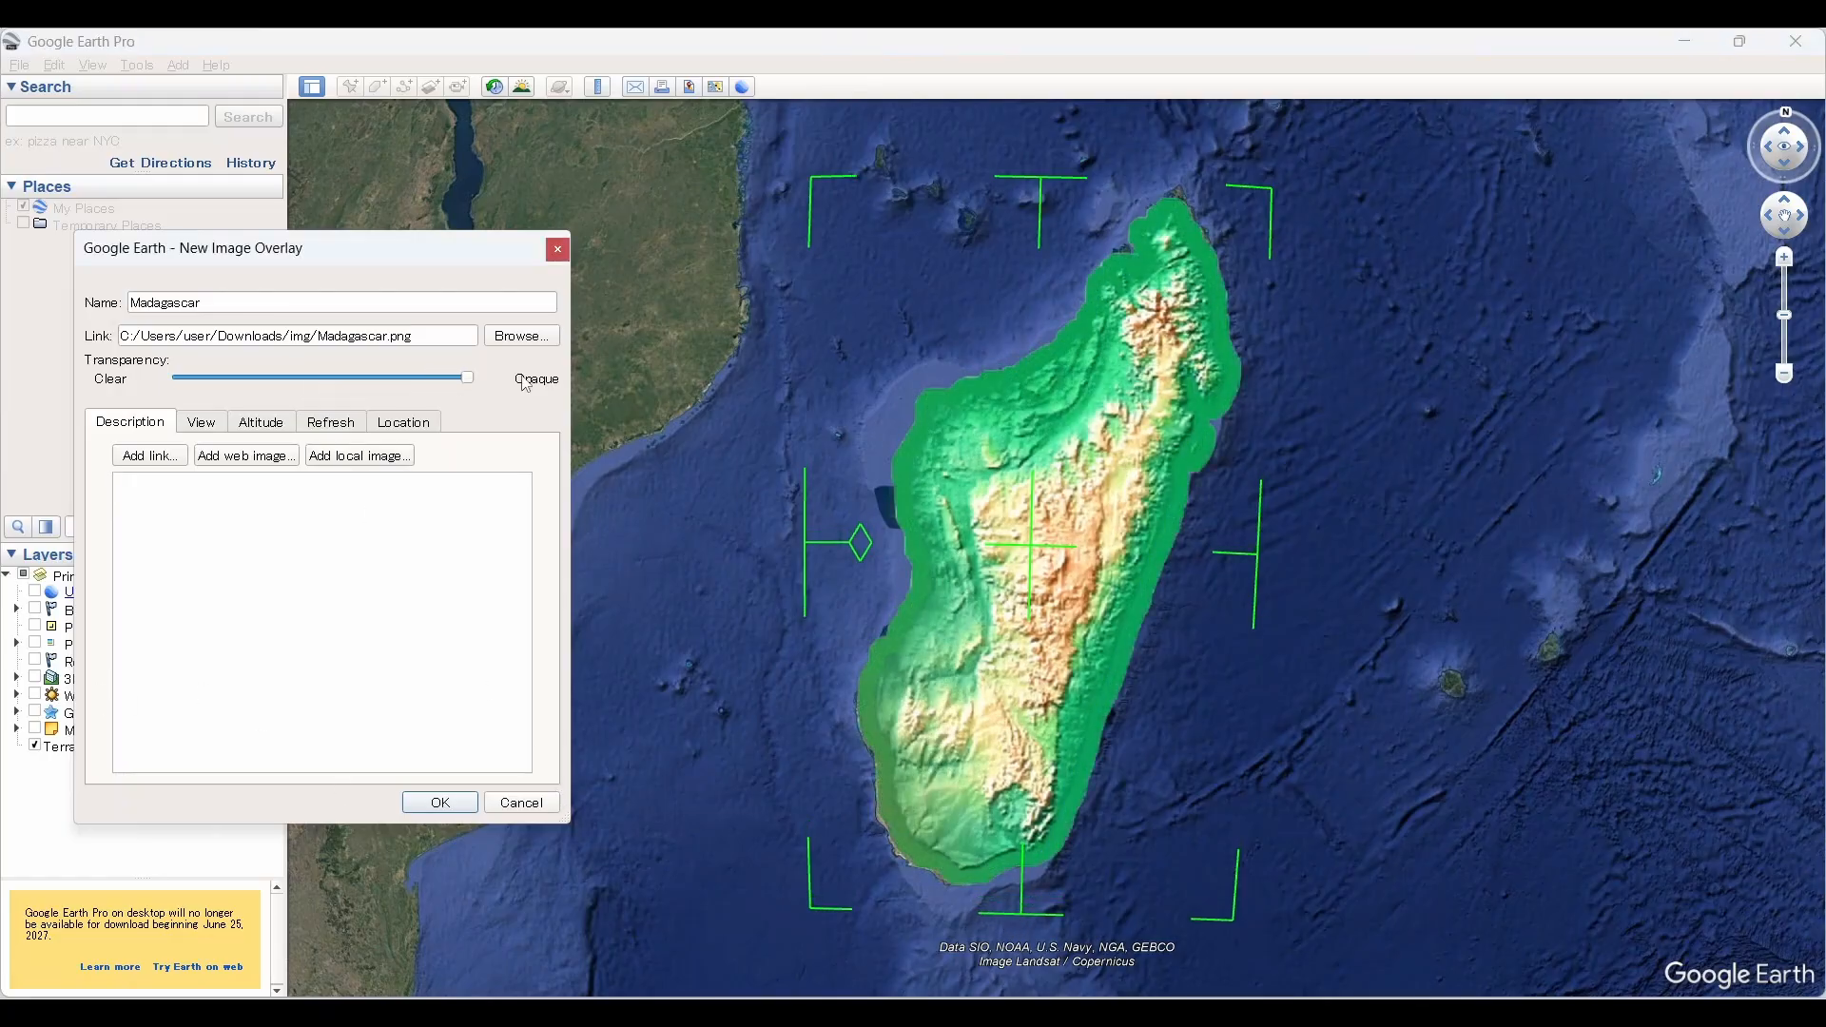
left_click(441, 804)
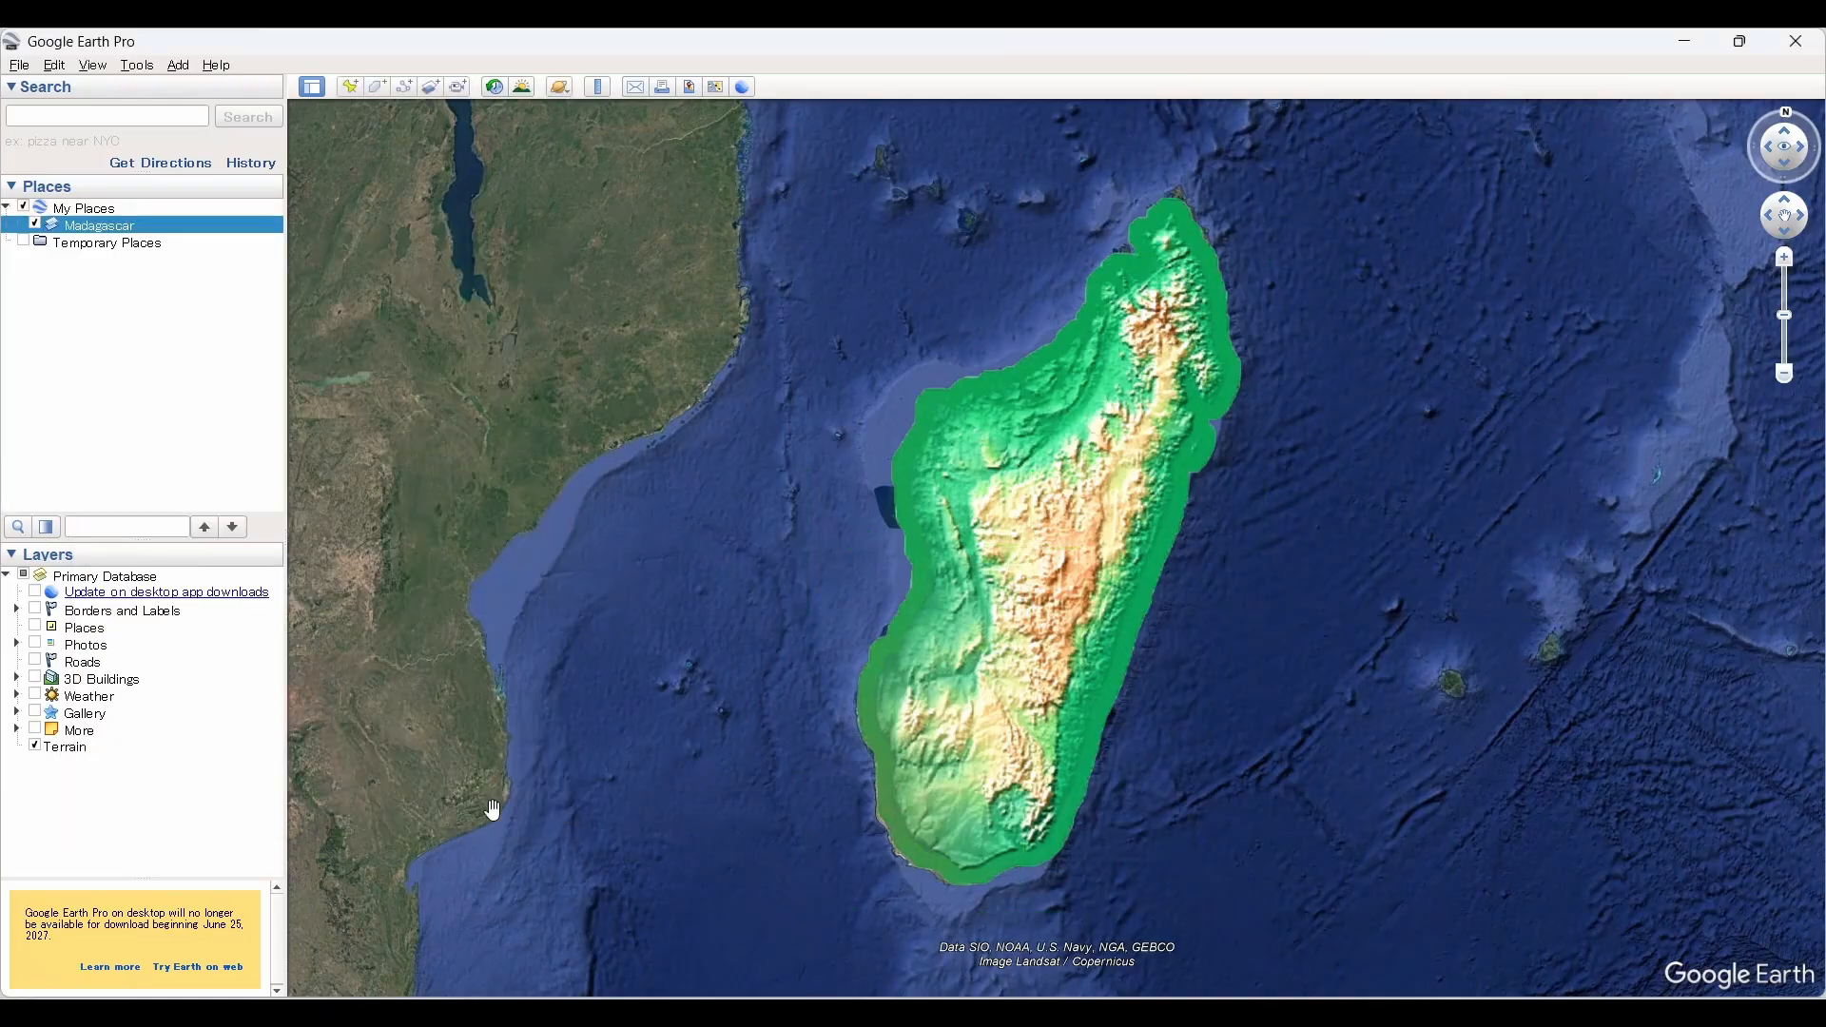
Step: Examine the placed Madagascar overlay on the globe from different distances and angles
scroll(960, 577, "down", 4)
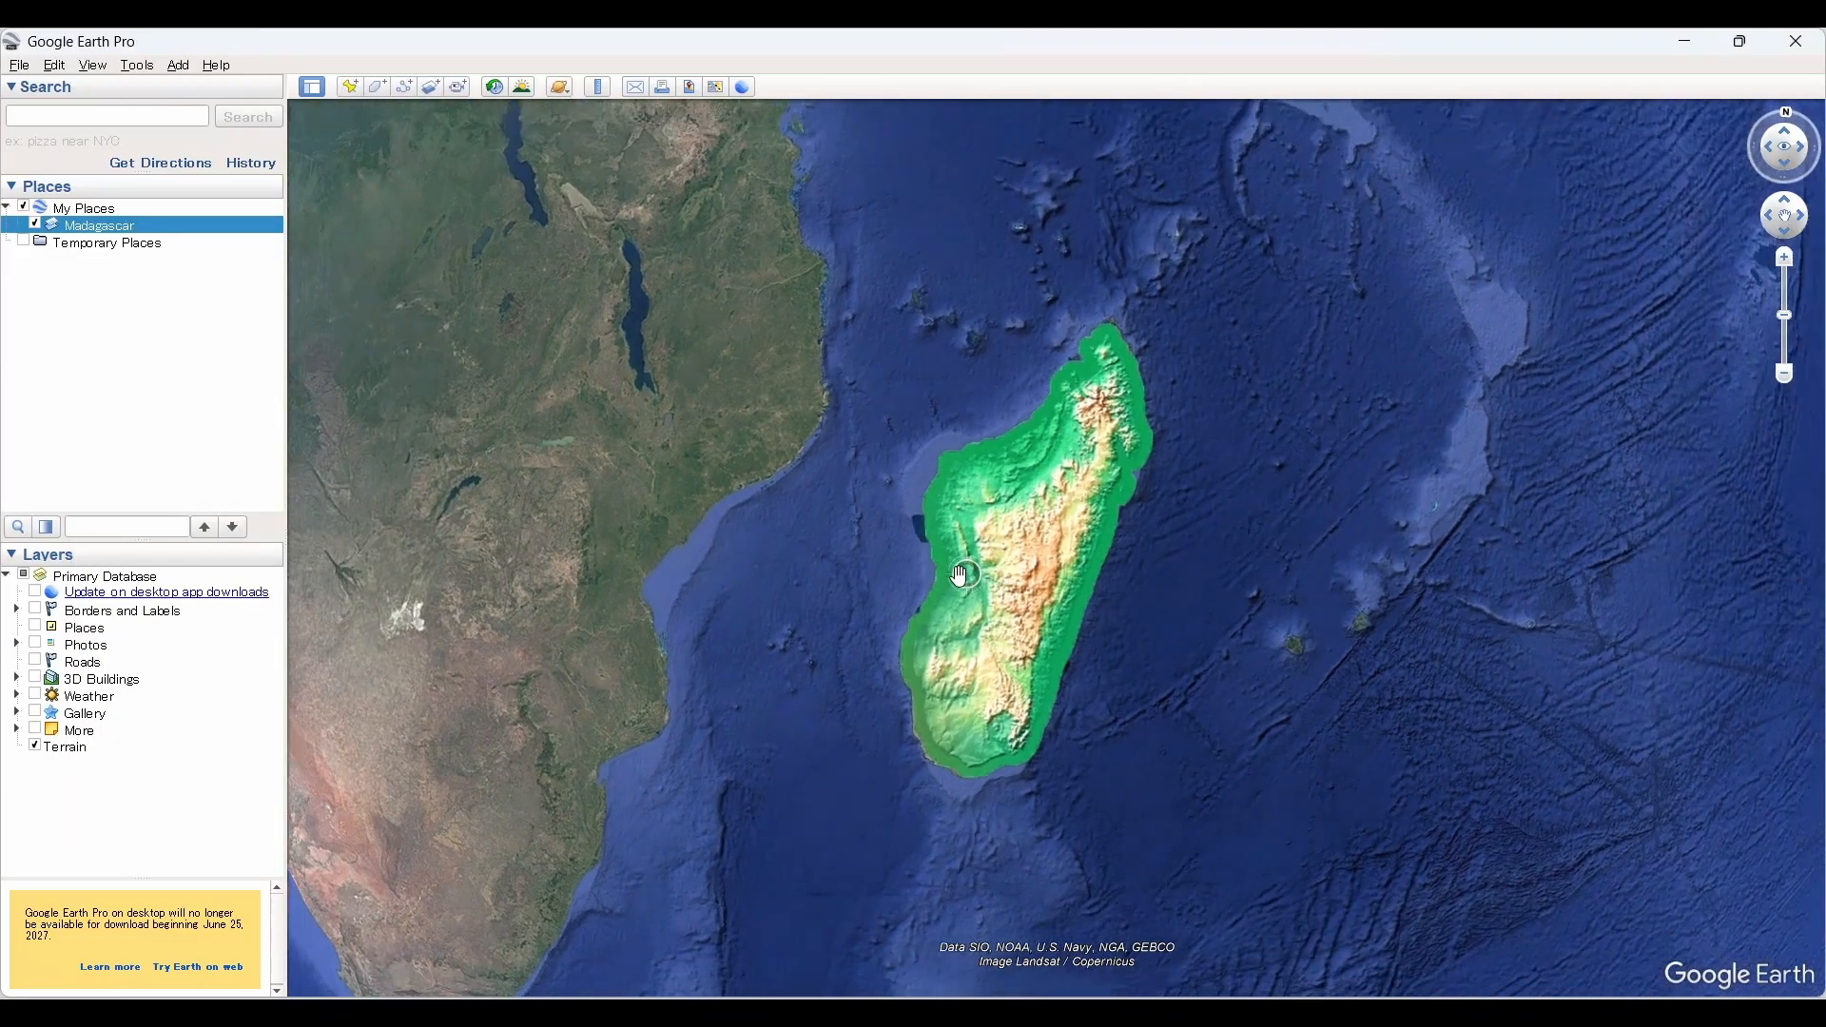
mouse_move(1006, 632)
middle_mouse_down()
mouse_move(1066, 711)
mouse_move(1084, 830)
middle_mouse_up()
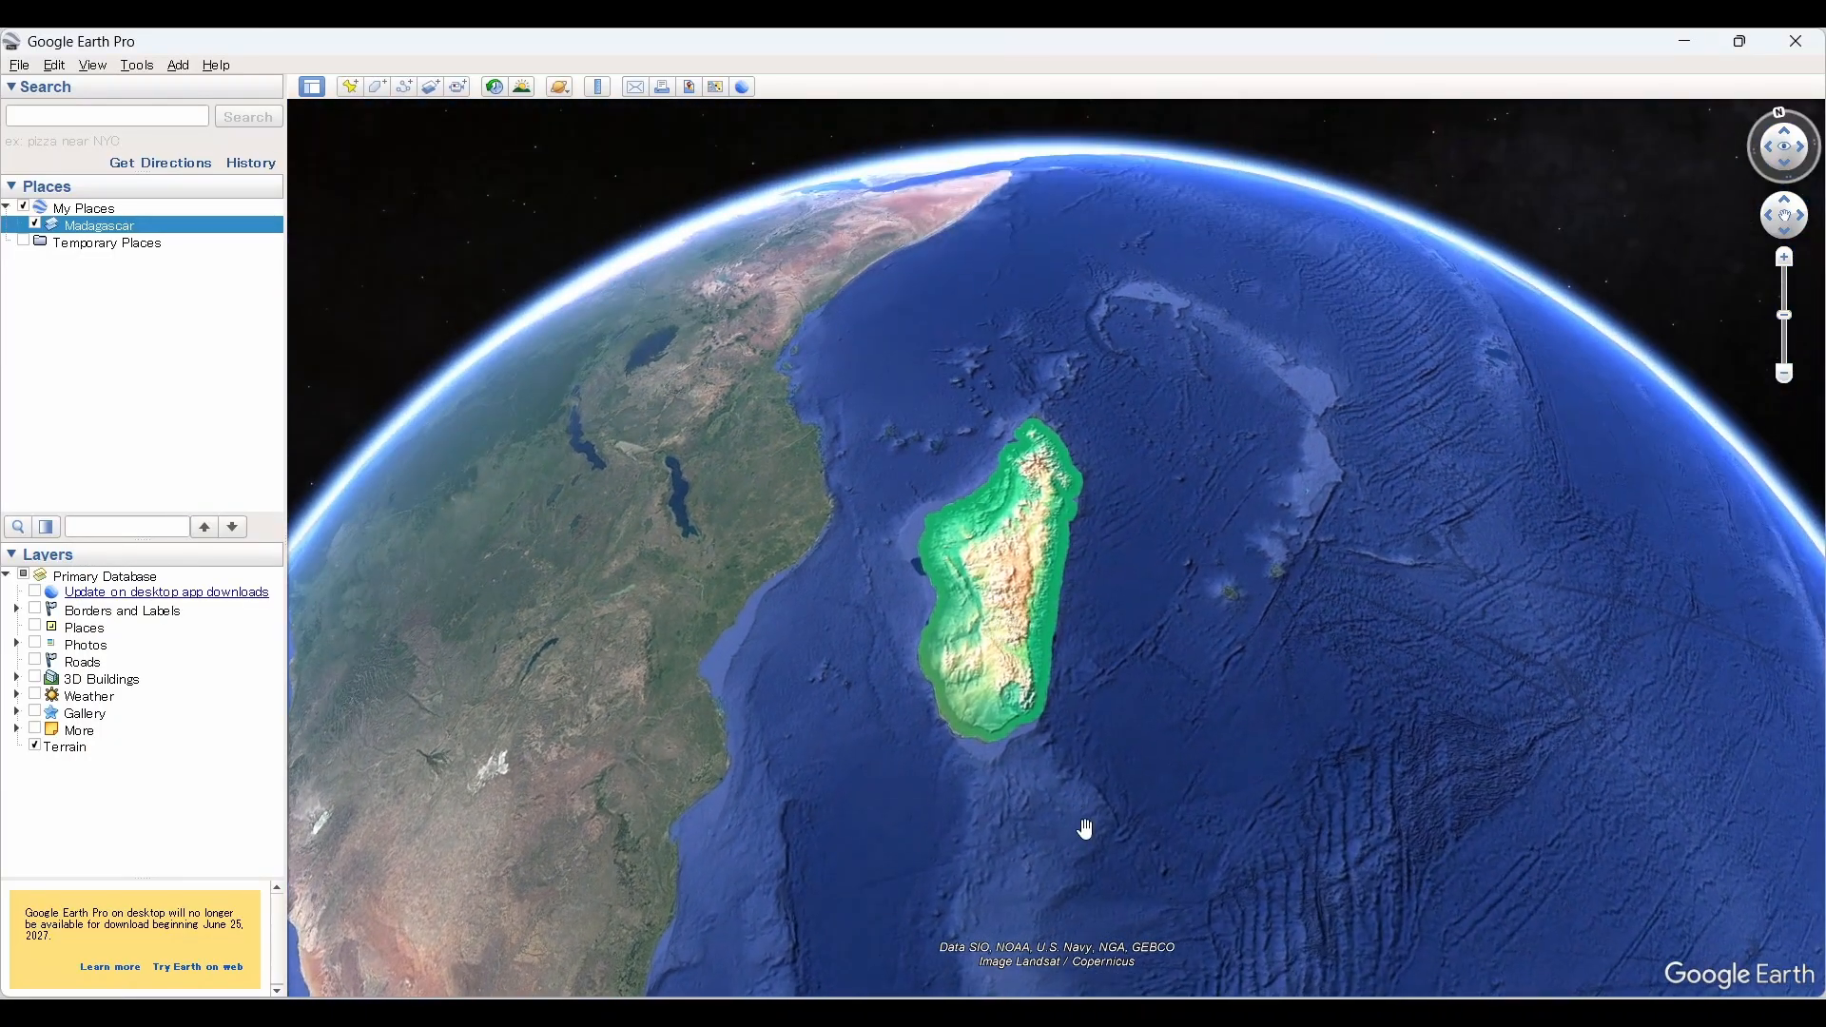
scroll(982, 594, "up", 3)
mouse_move(989, 564)
middle_mouse_down()
mouse_move(1040, 619)
mouse_move(1012, 563)
middle_mouse_up()
scroll(1013, 569, "up", 3)
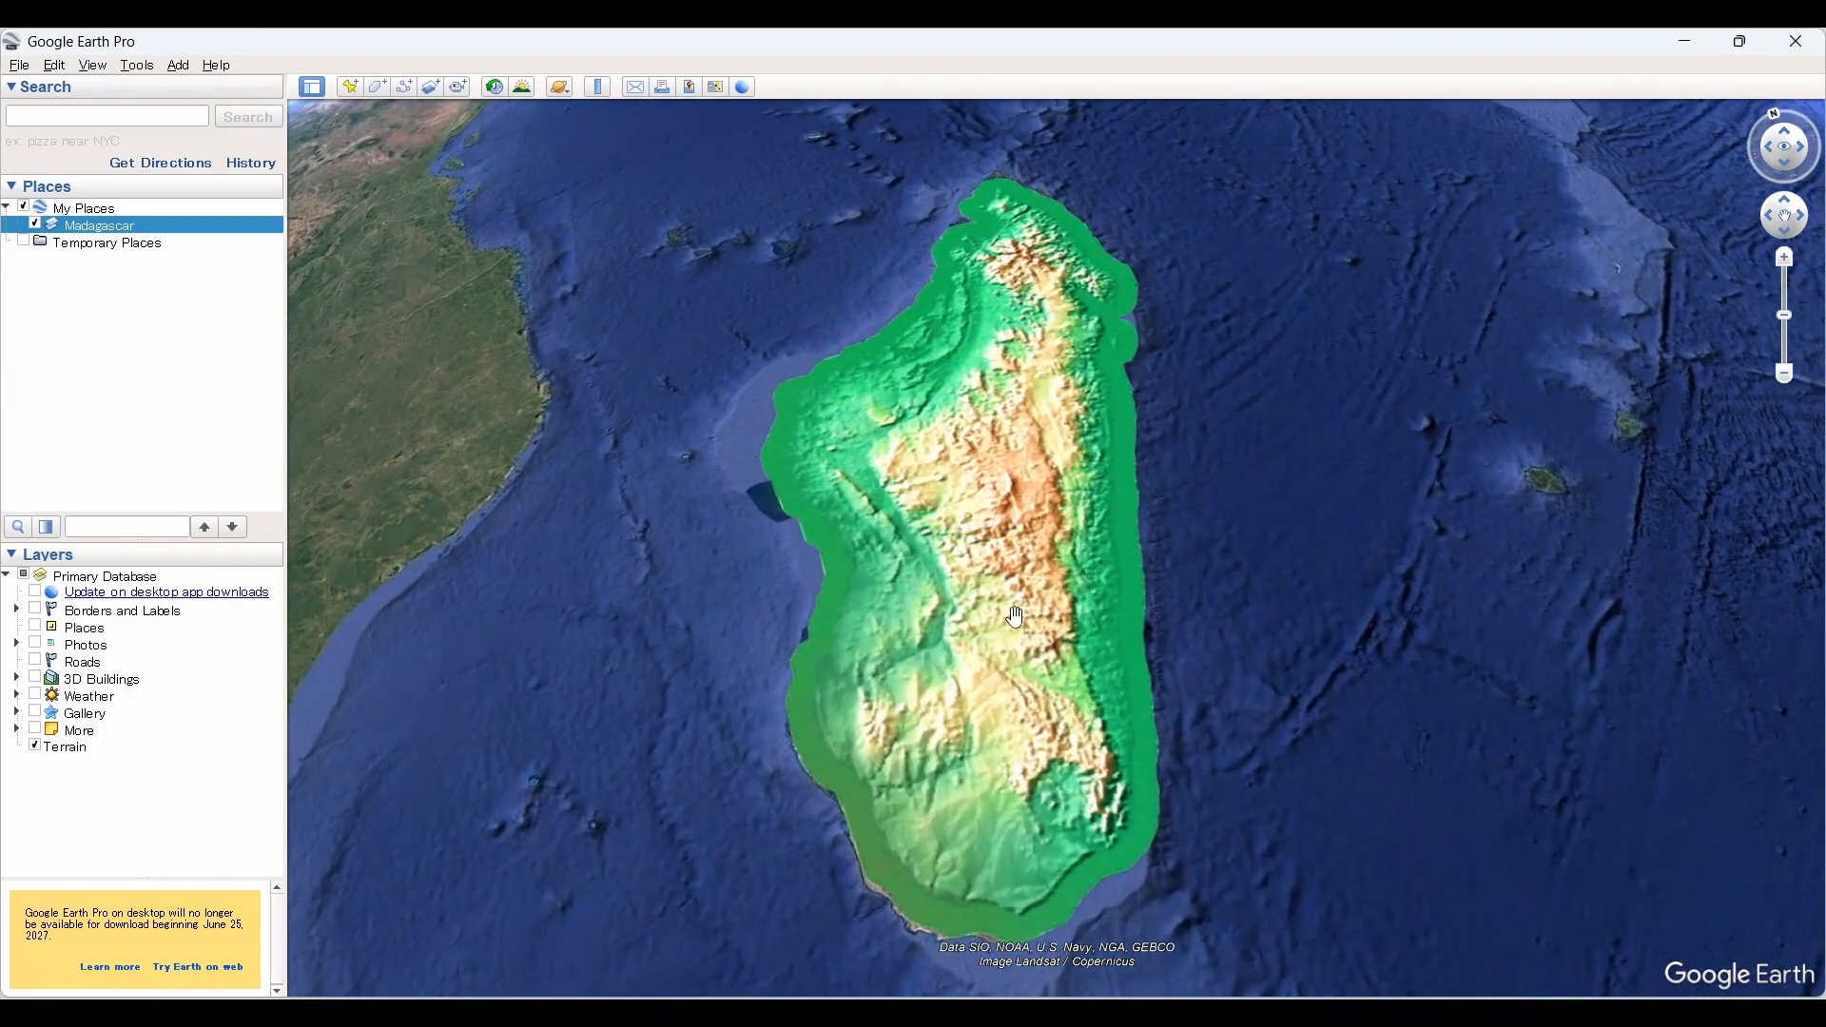
scroll(936, 585, "down", 4)
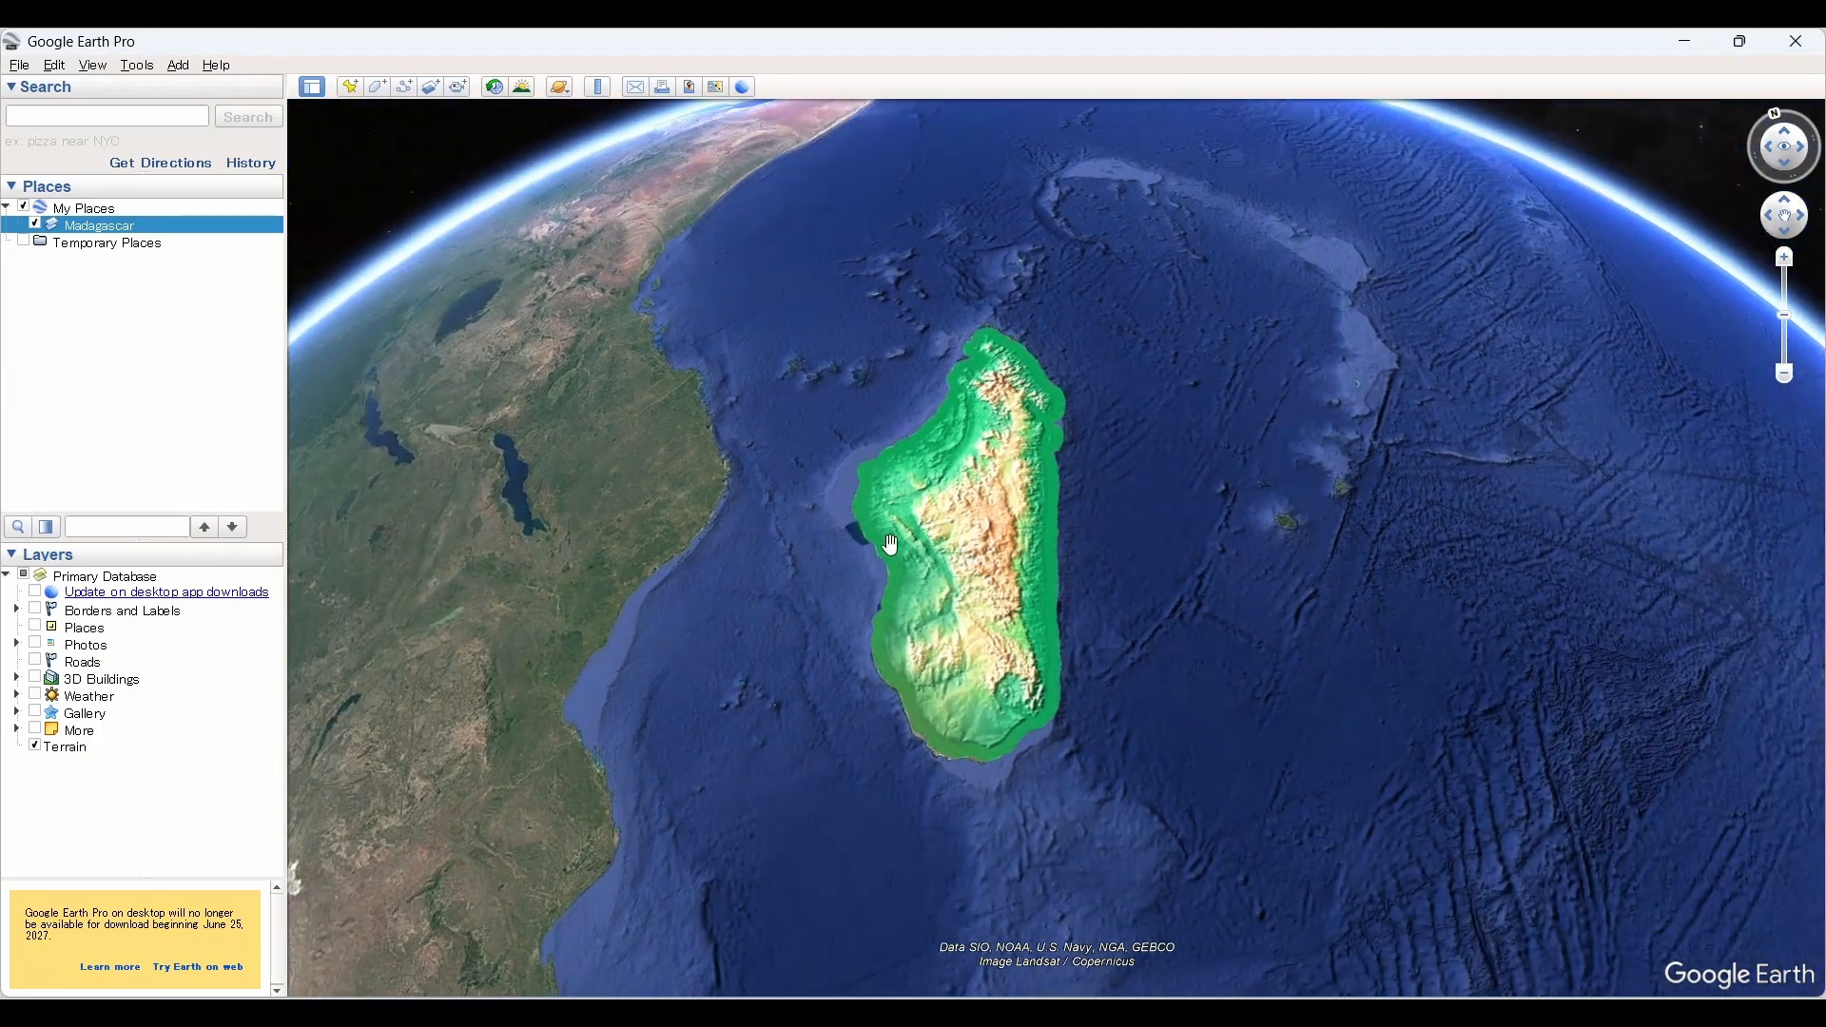
left_click_drag(887, 540, 886, 662)
middle_click_drag(927, 551, 976, 623)
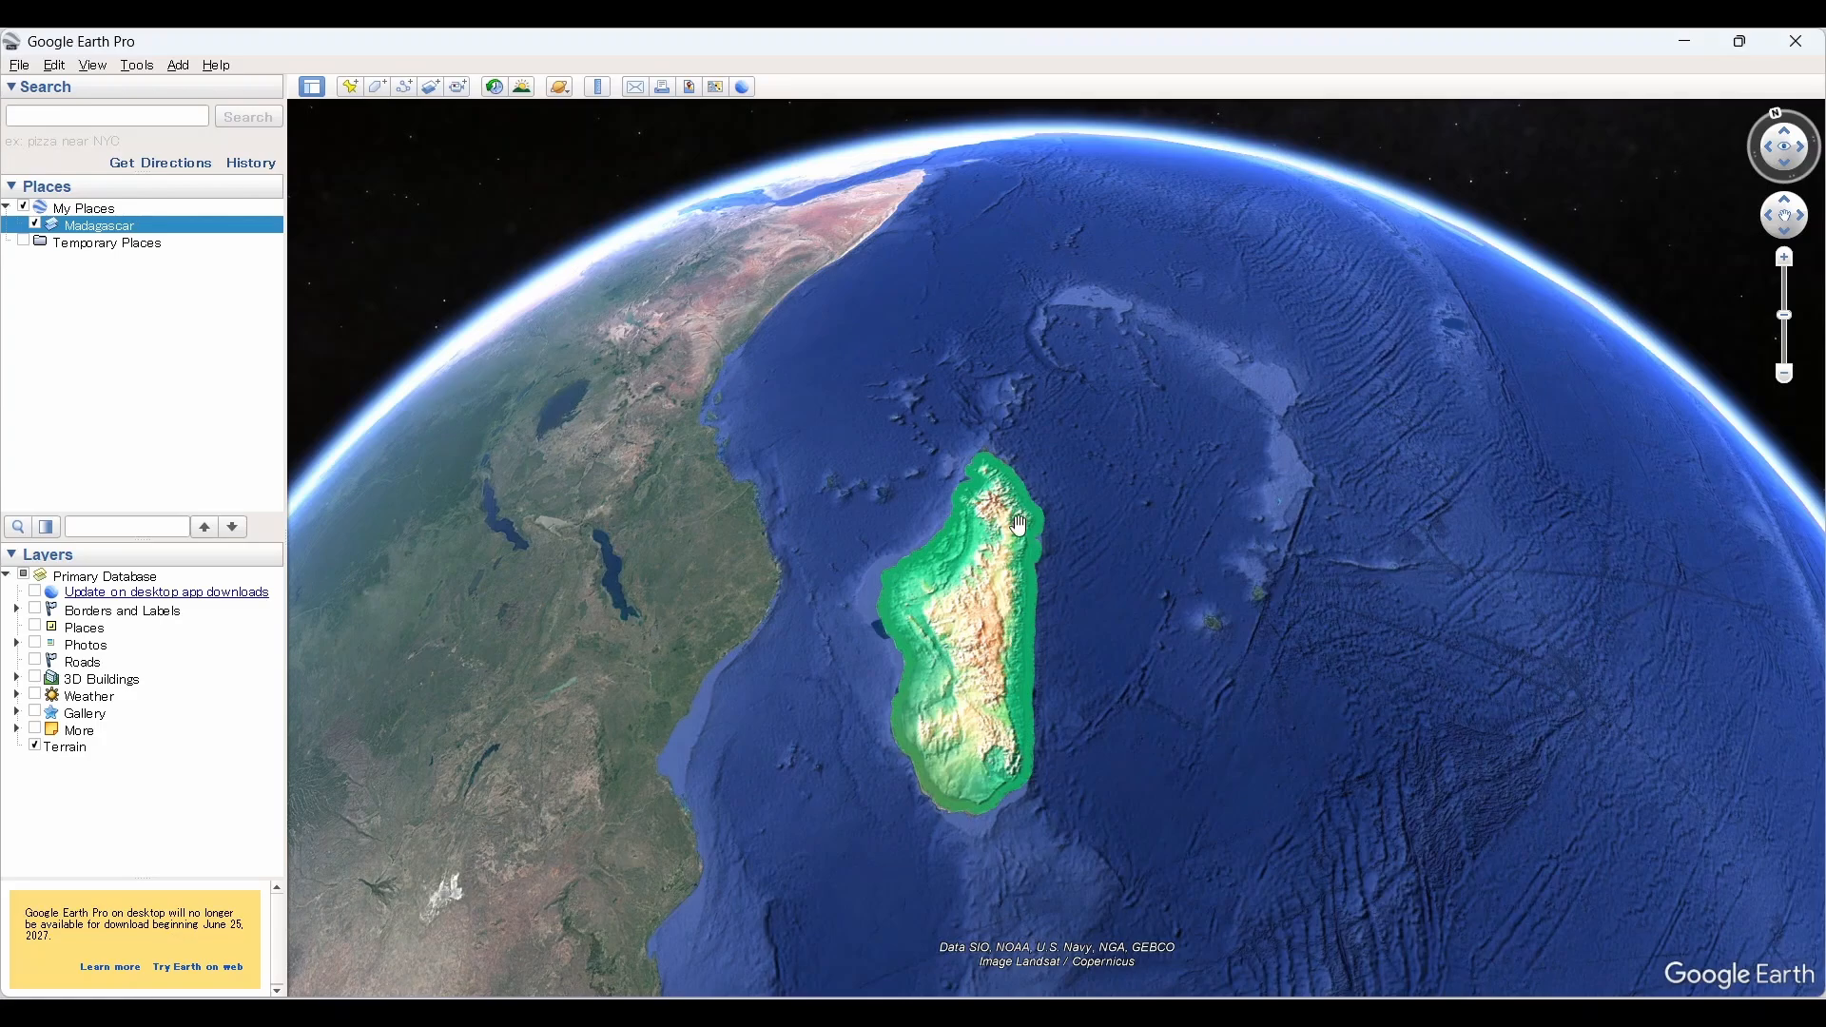
Step: Open the Madagascar overlay's properties and set its altitude mode to Absolute
right_click(86, 229)
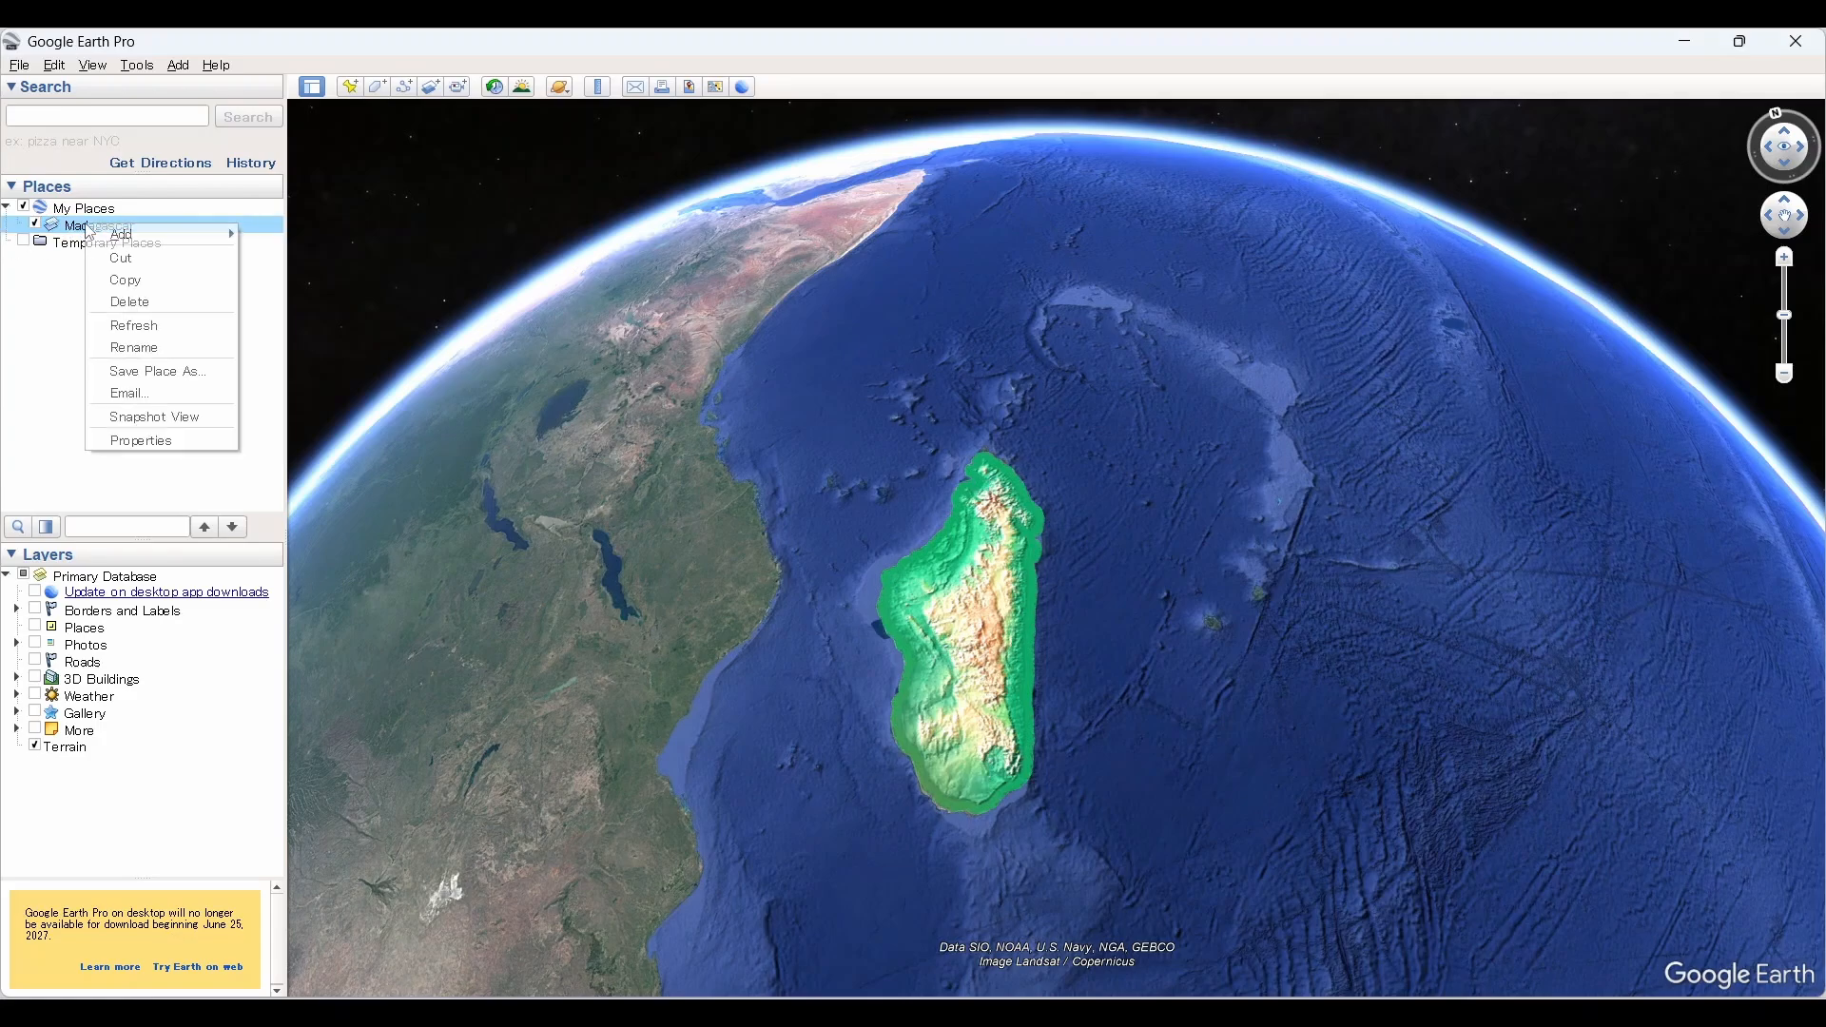
left_click(143, 443)
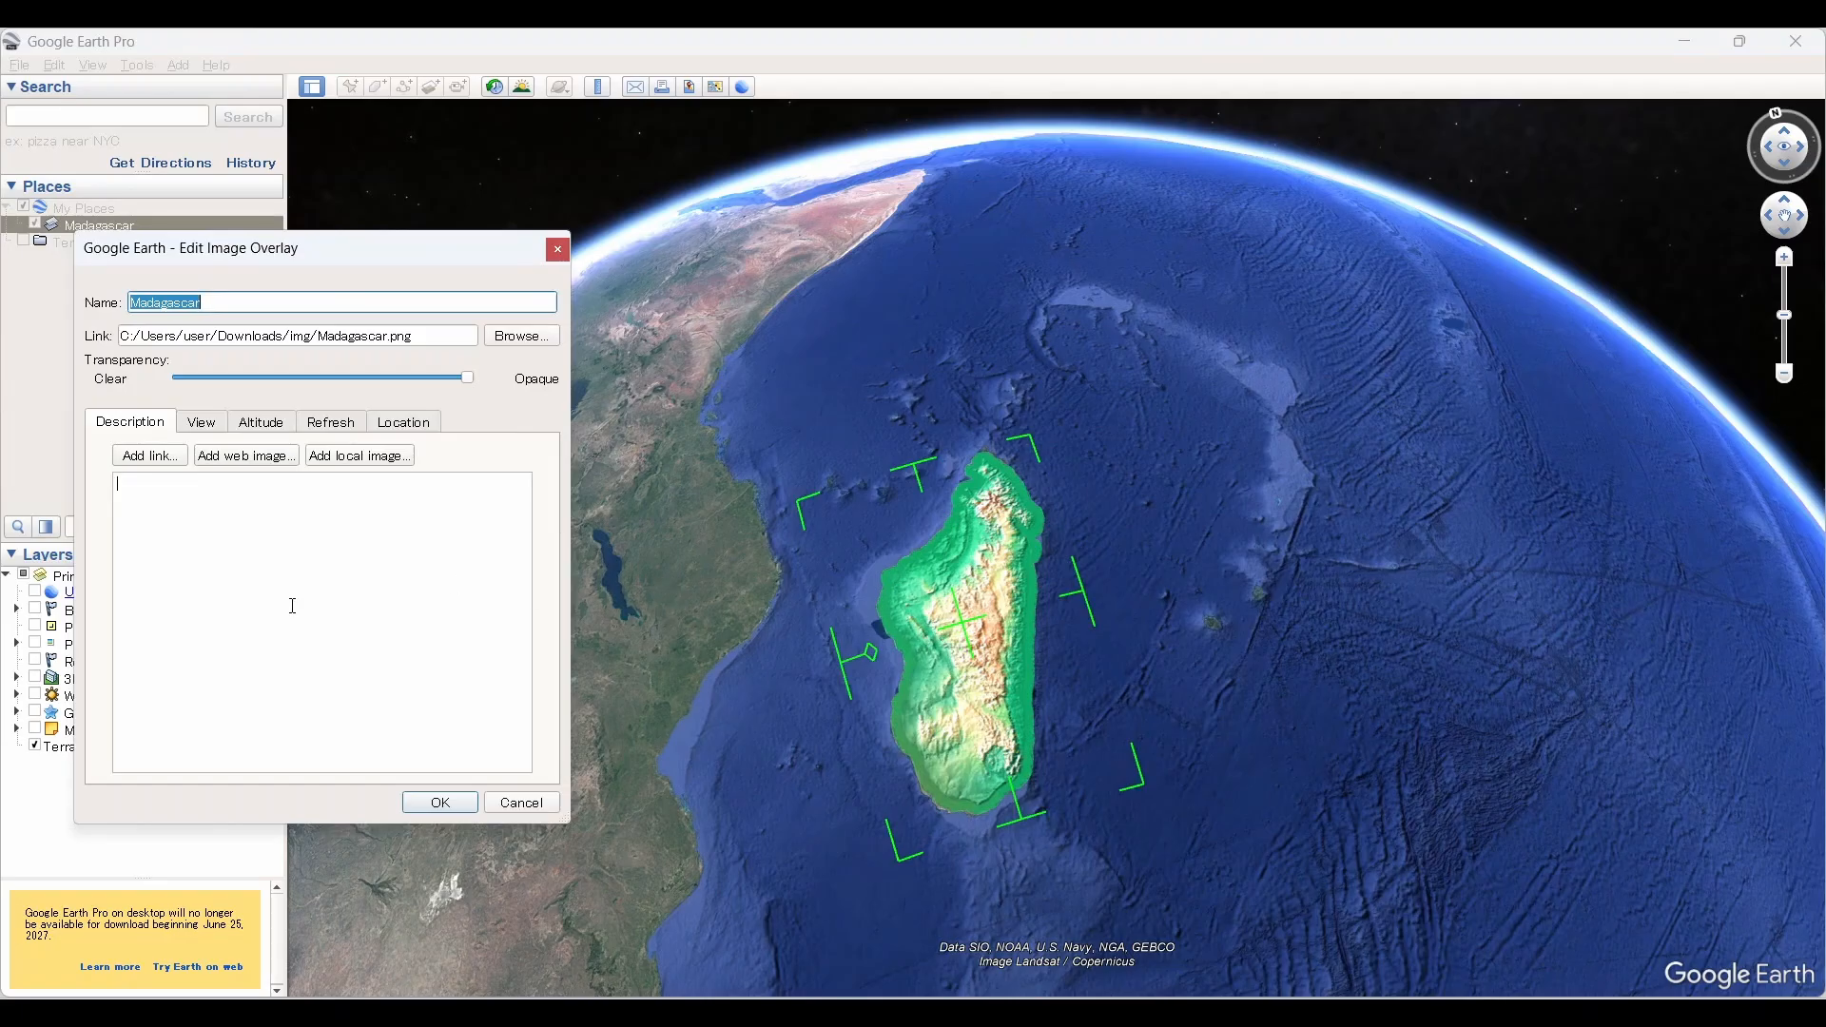
left_click_drag(468, 378, 563, 428)
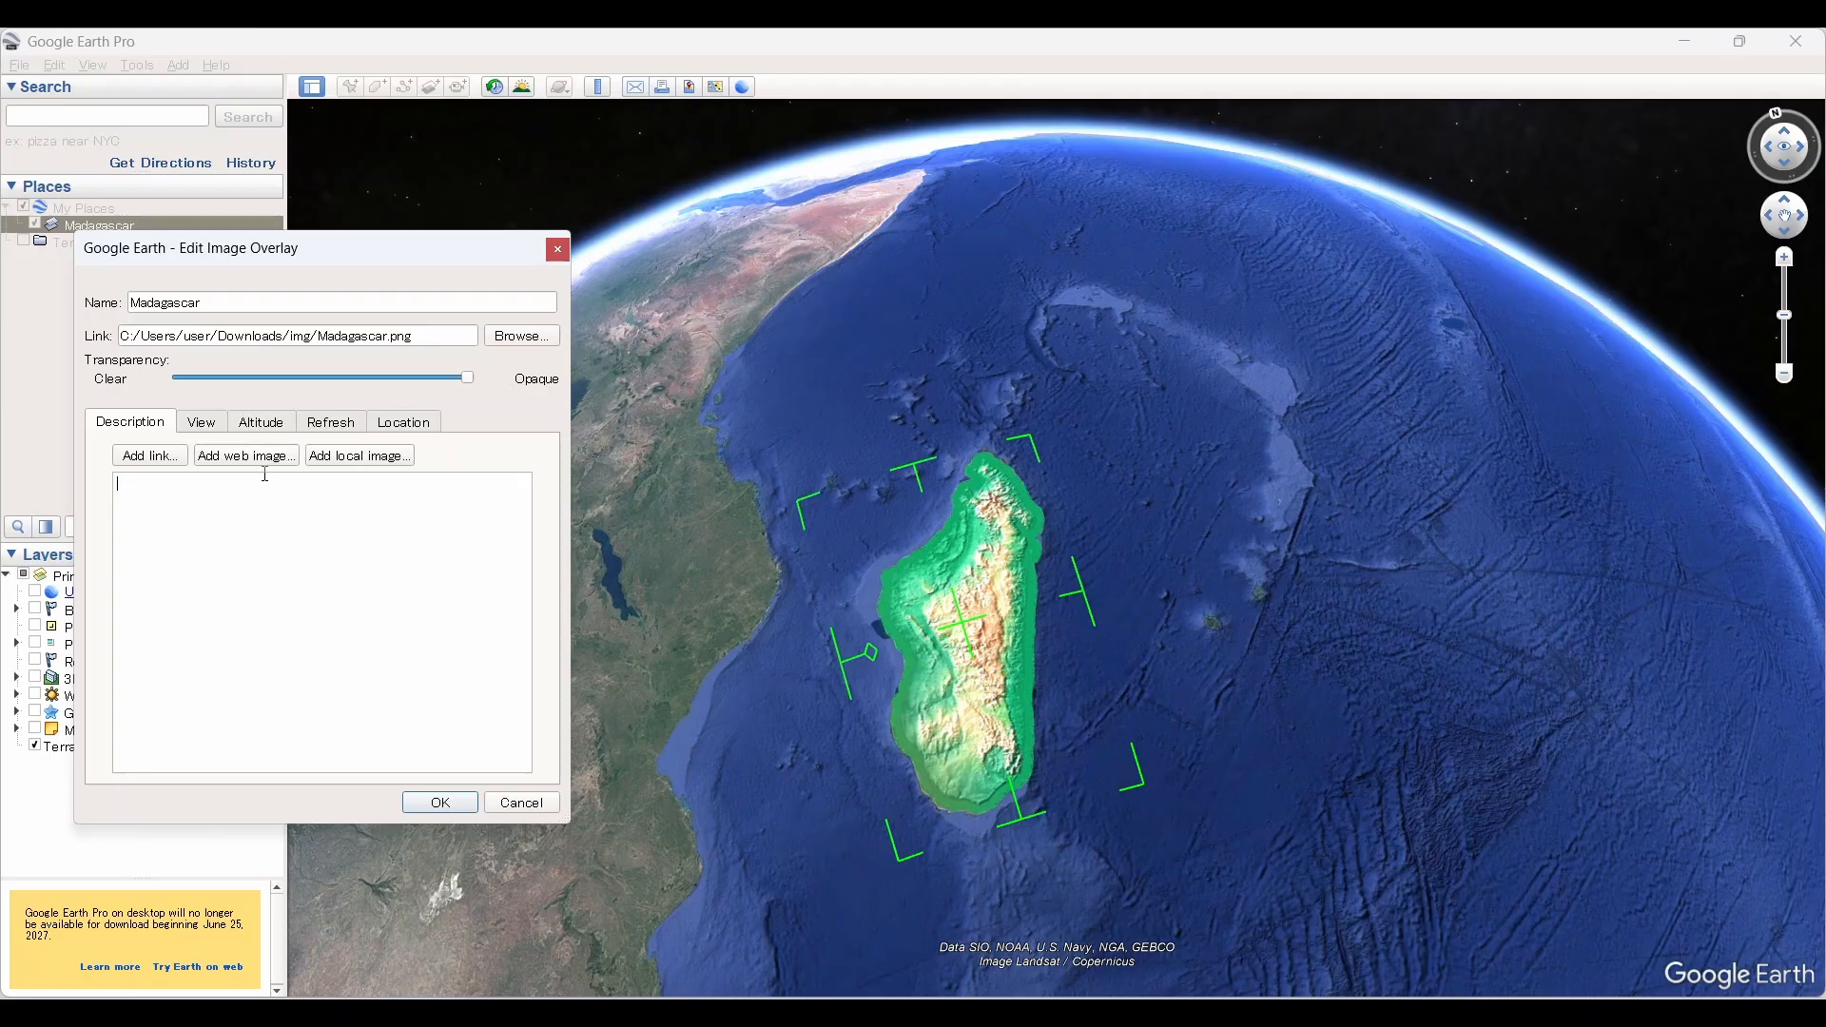
left_click(201, 424)
left_click(260, 423)
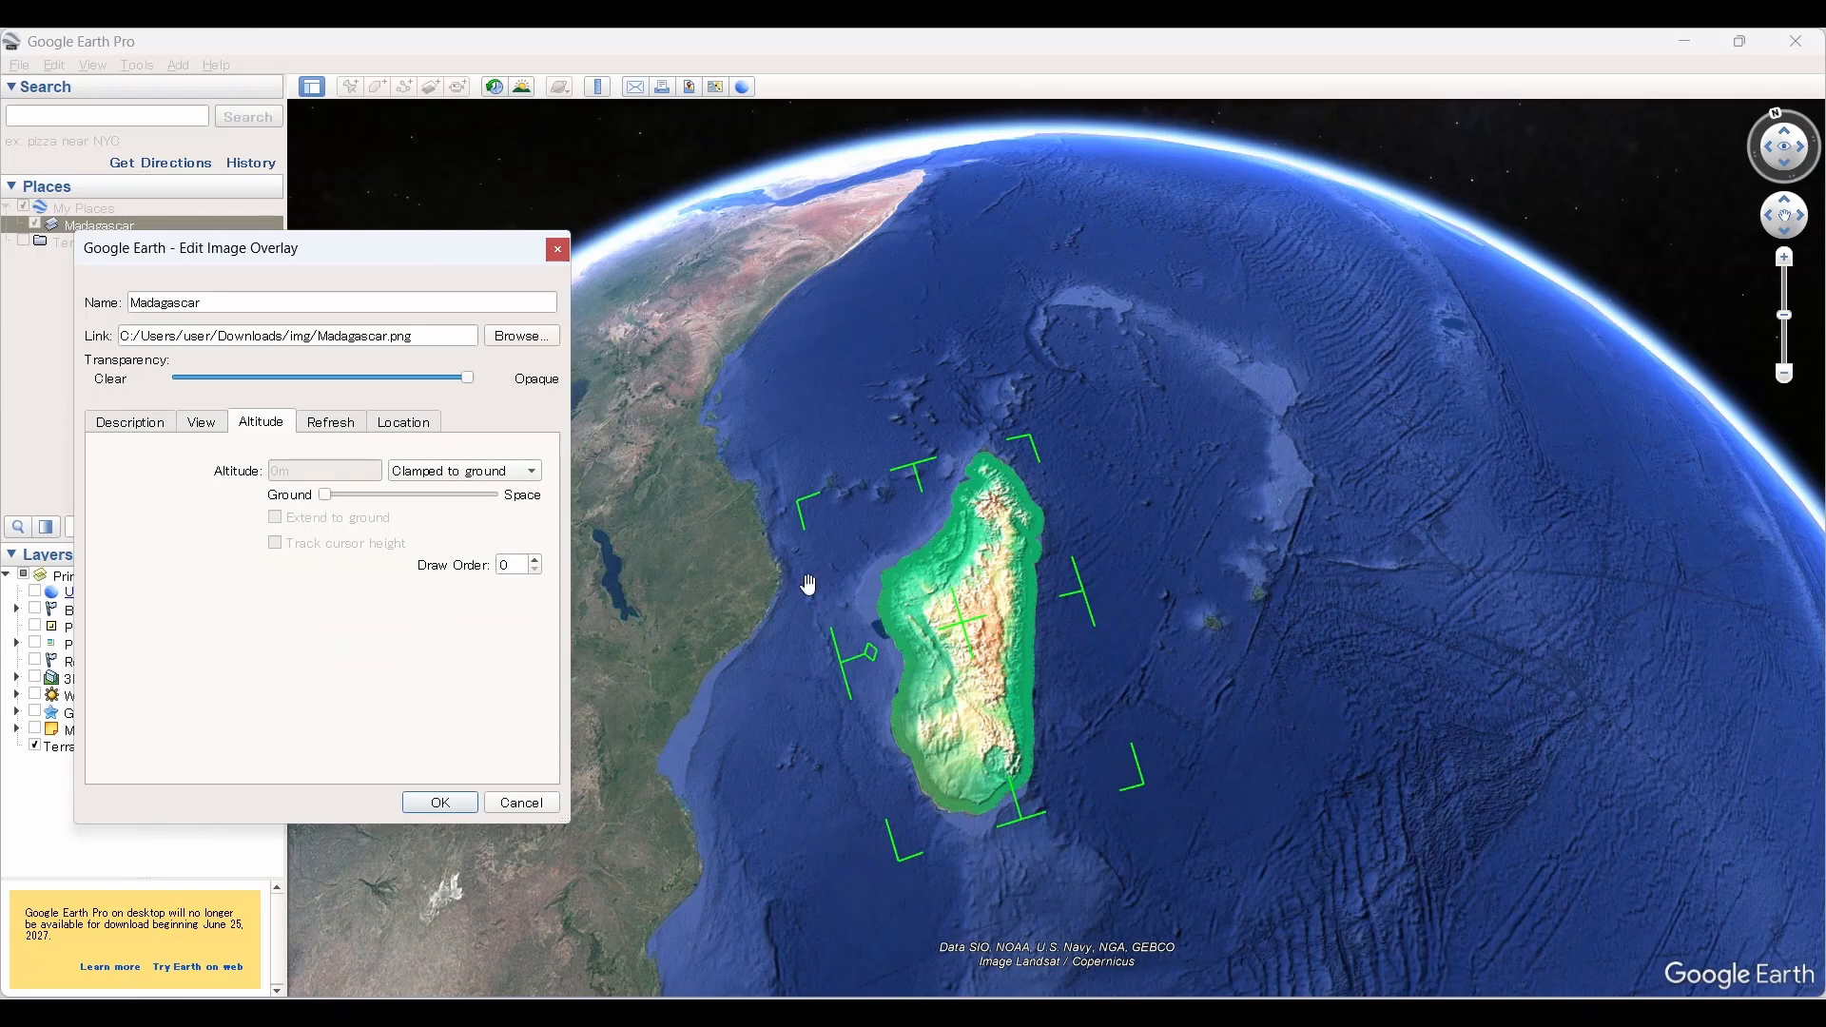
left_click(419, 473)
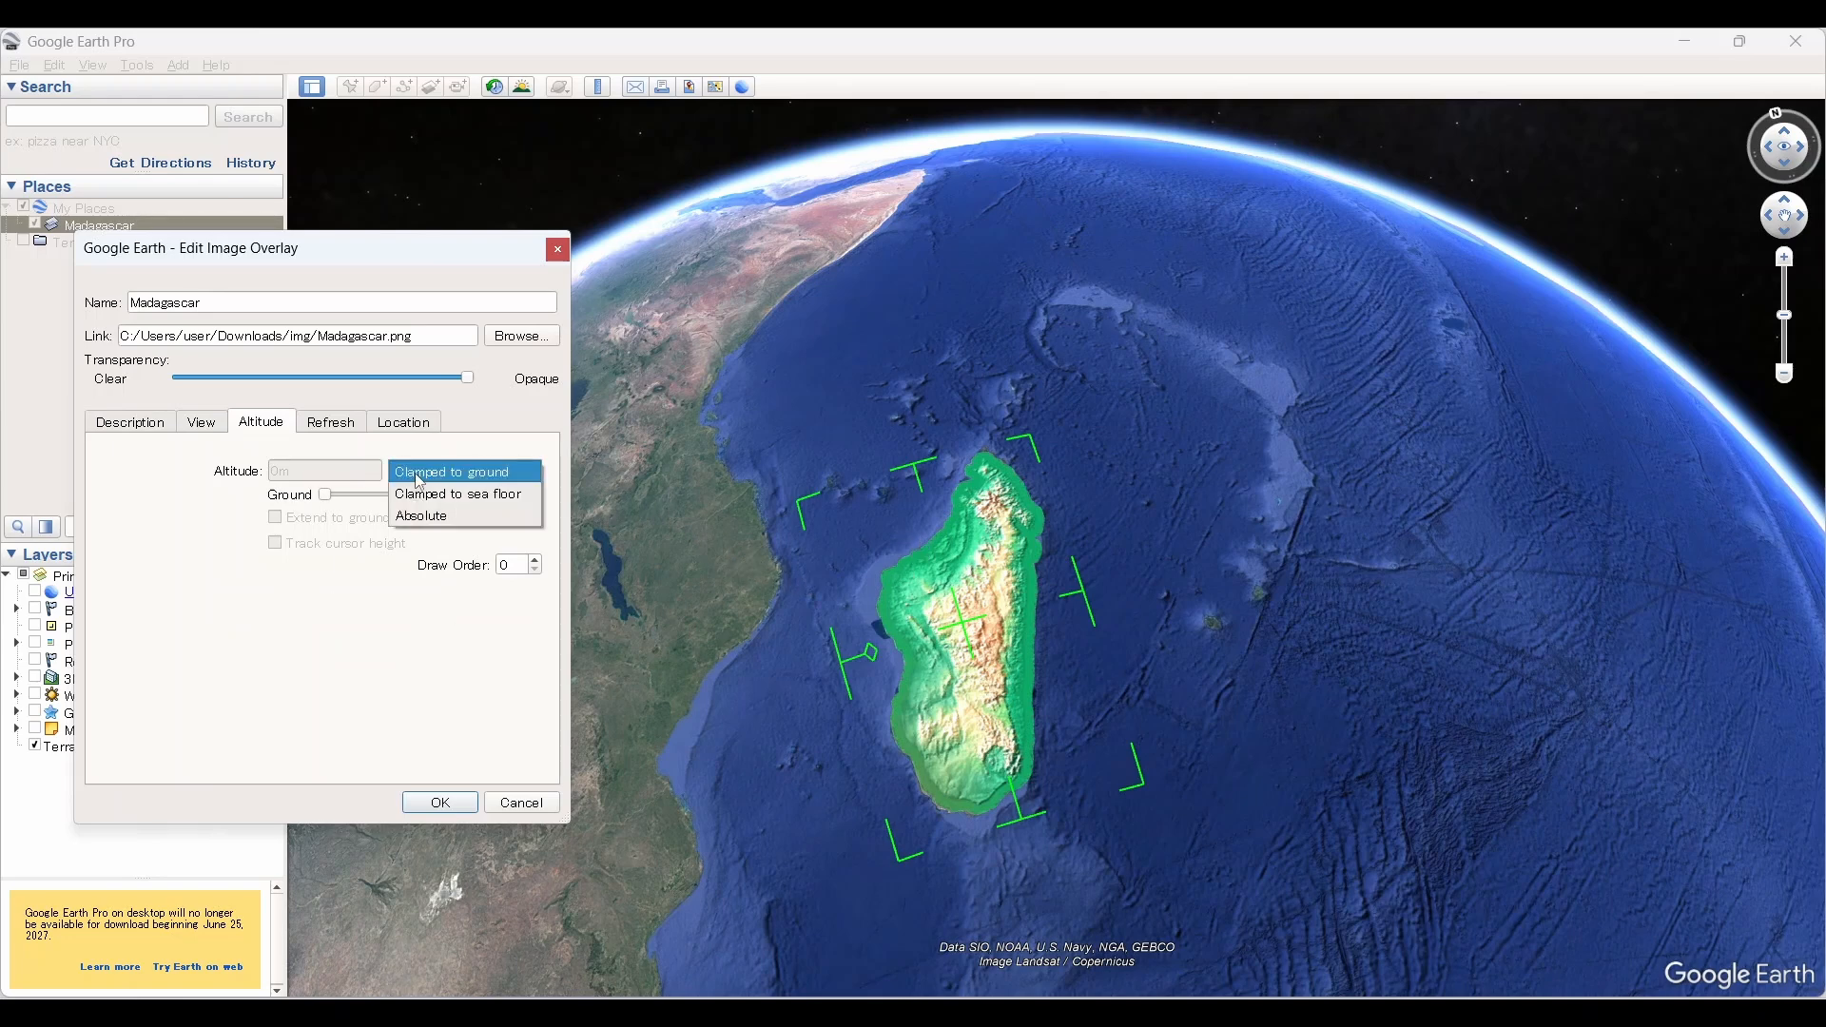
left_click(441, 516)
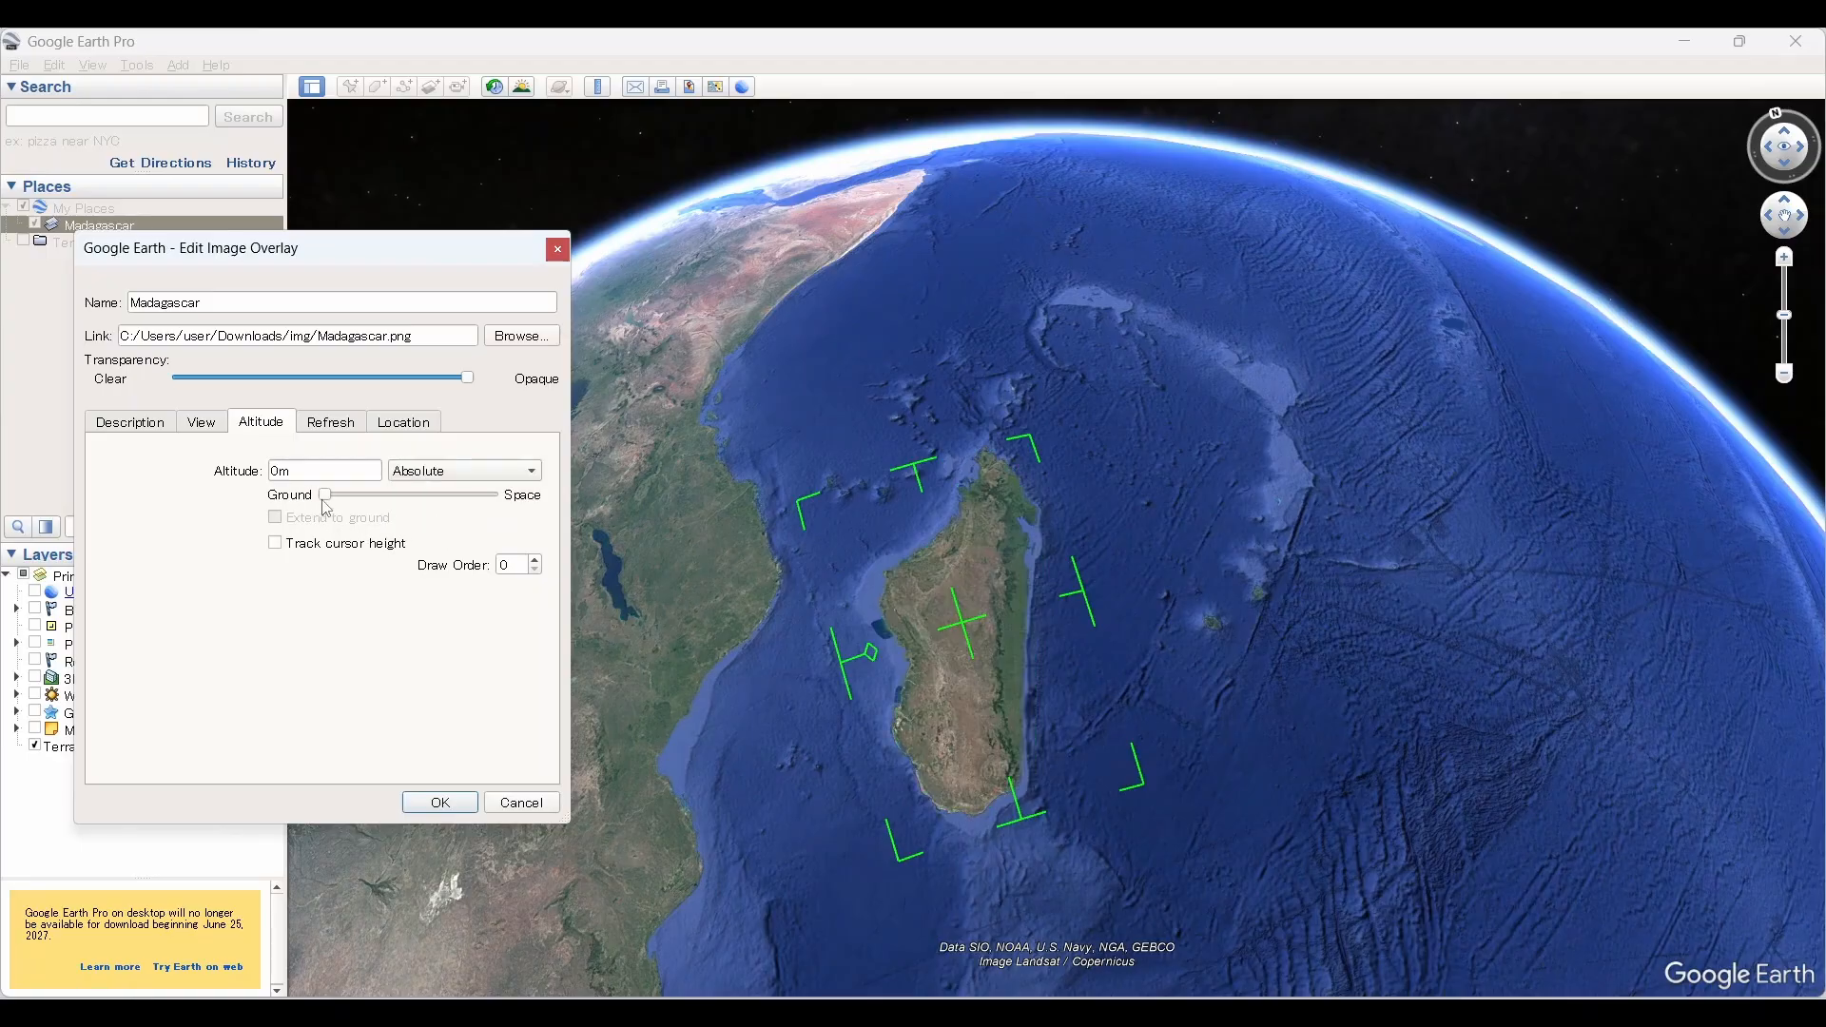
Step: Raise the overlay's altitude above the ground to 800000 m
left_click_drag(324, 496, 473, 533)
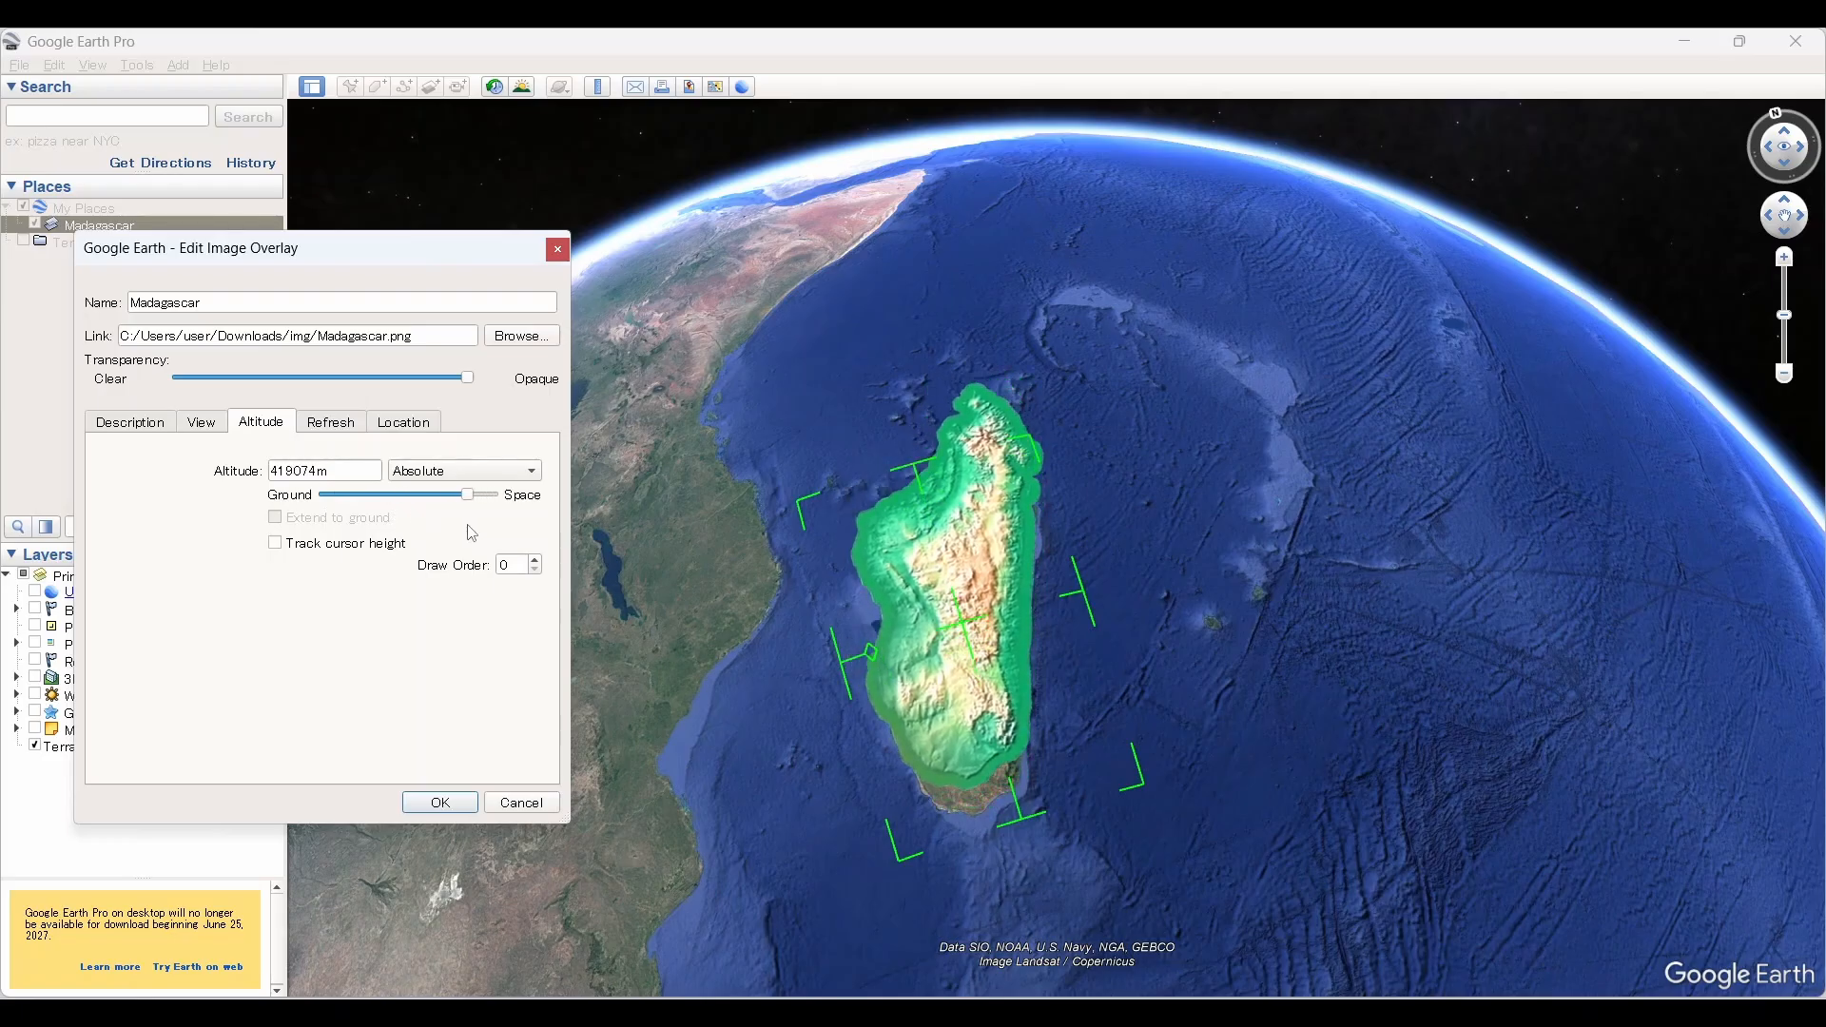
left_click_drag(1169, 731, 982, 571)
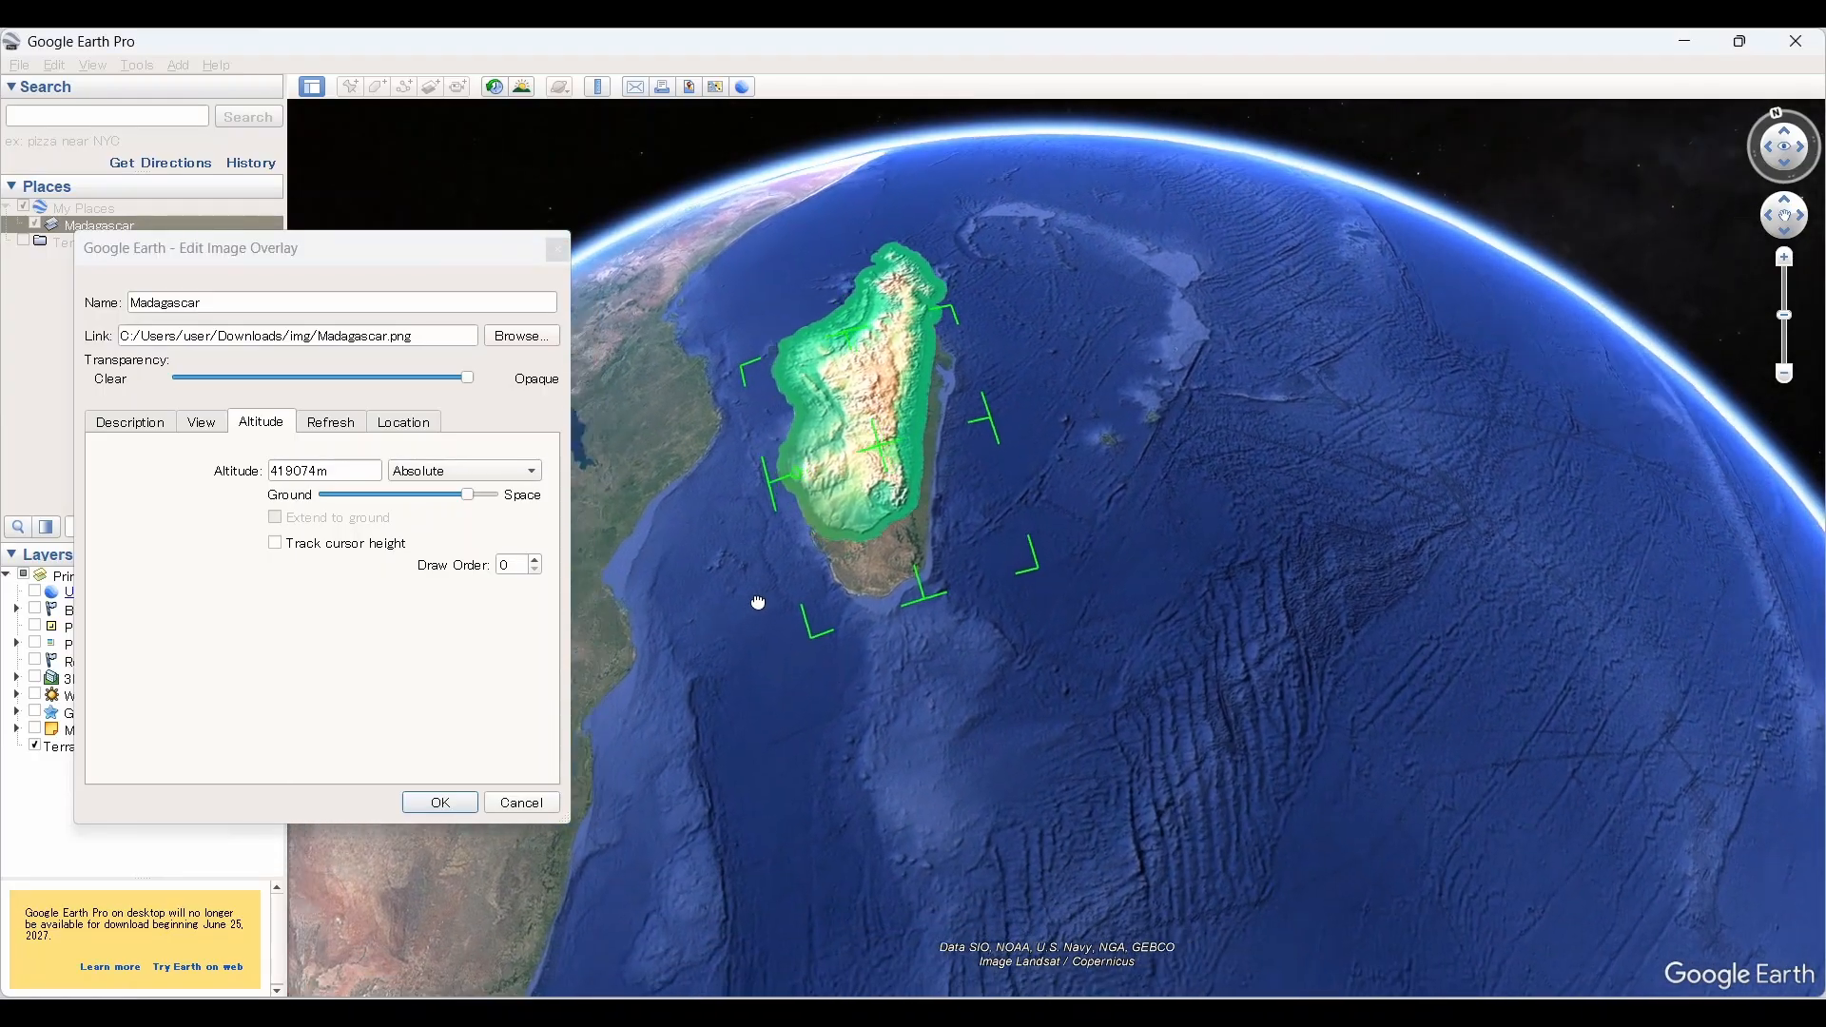
left_click_drag(758, 603, 687, 716)
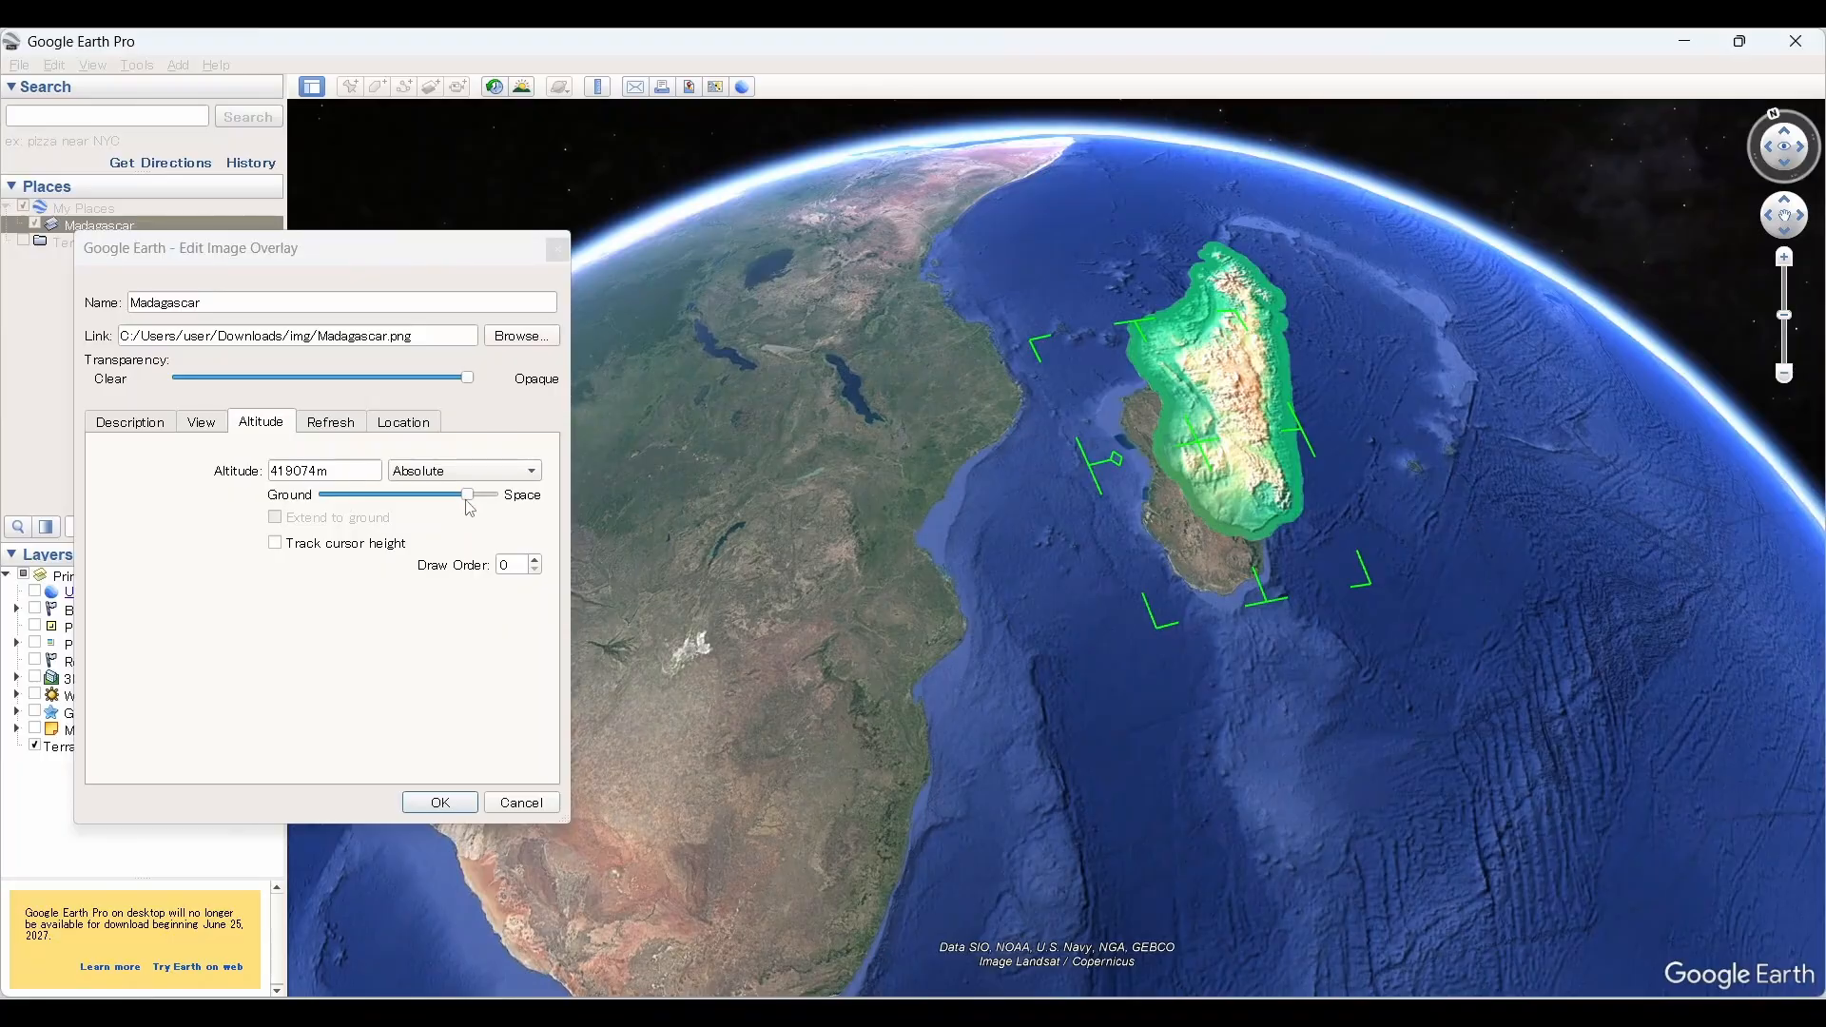
left_click_drag(467, 501, 499, 509)
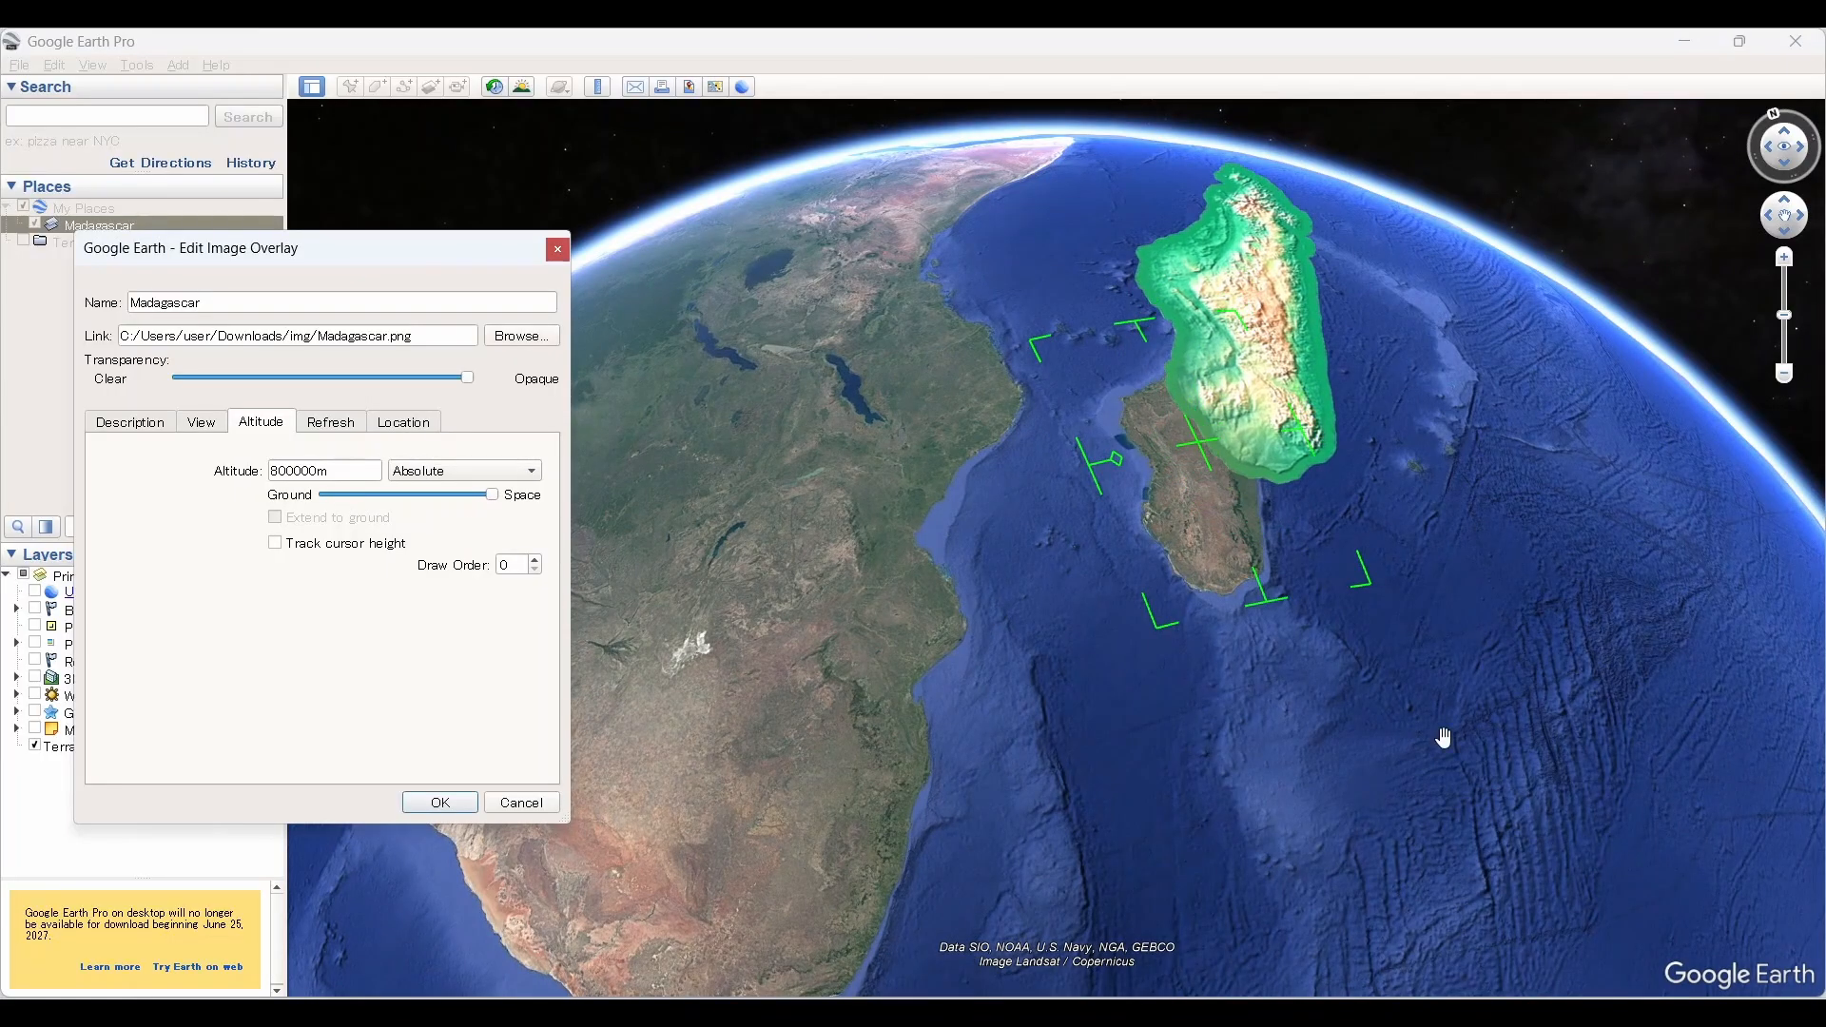
Step: Save the Madagascar overlay's altitude change and examine the raised overlay on the globe from different angles
middle_click_drag(1493, 710, 1024, 353)
scroll(886, 705, "down", 5)
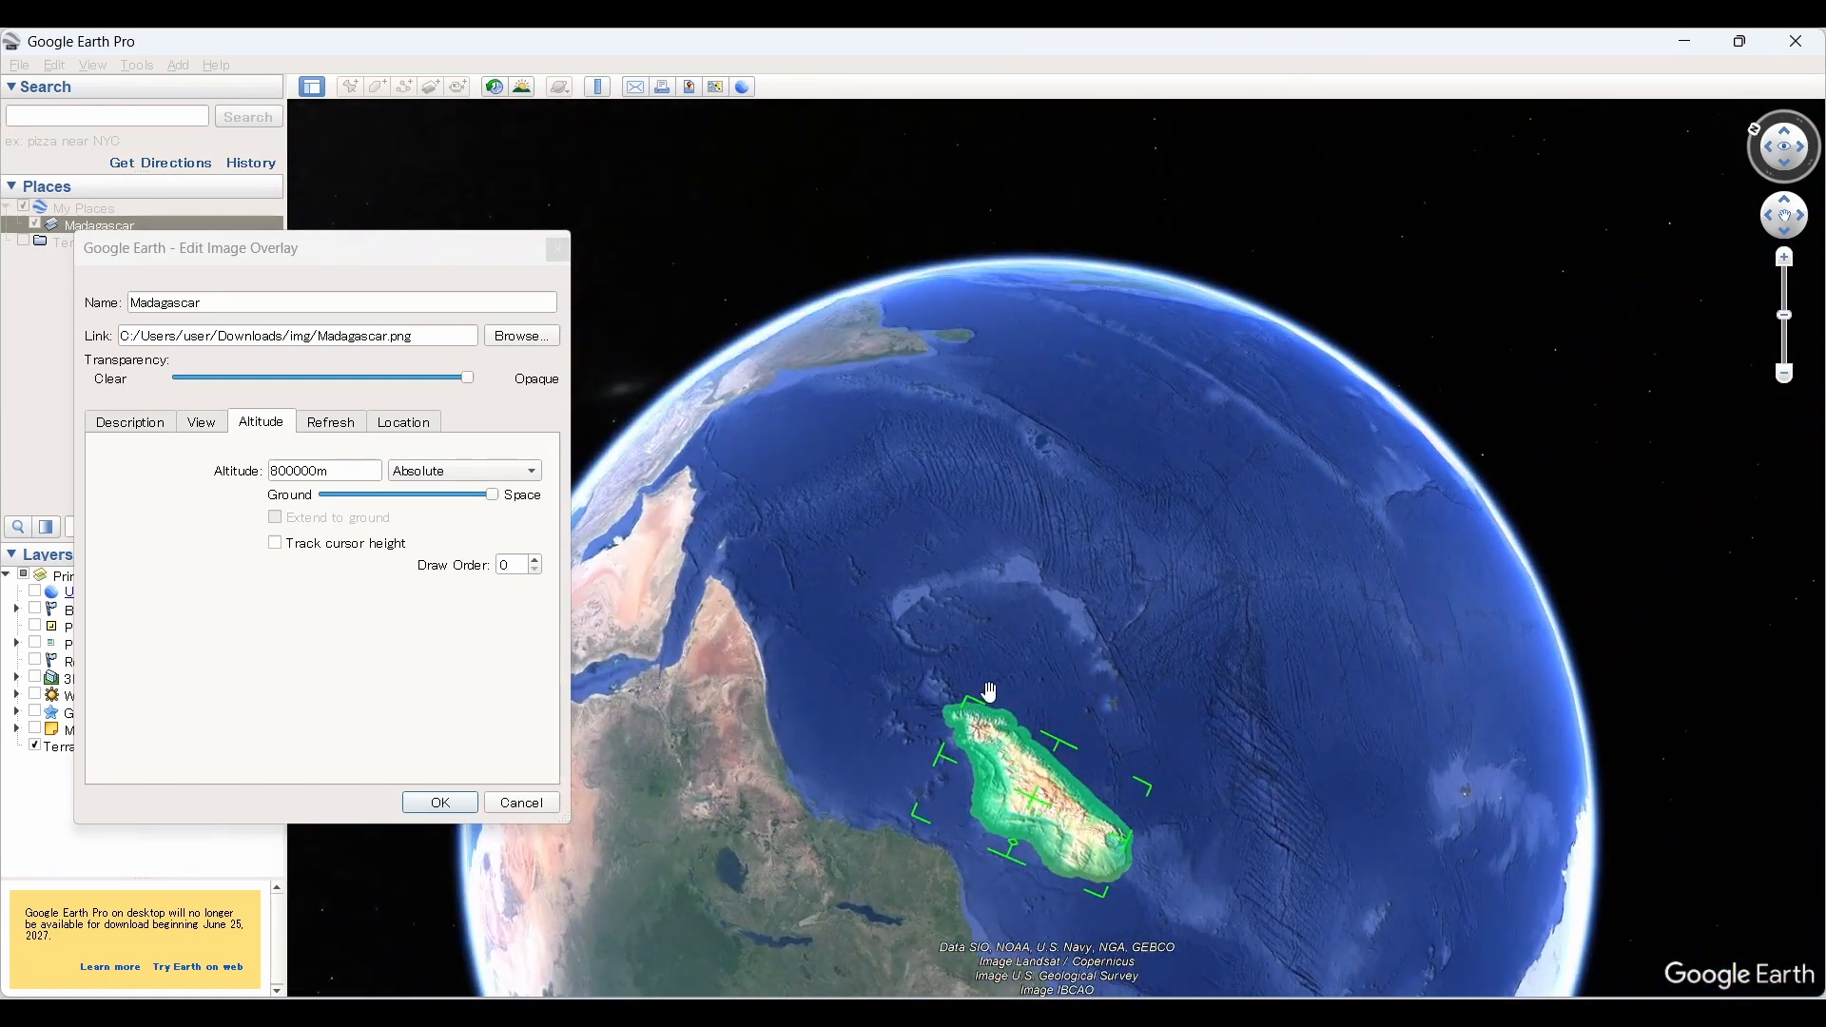
left_click(441, 803)
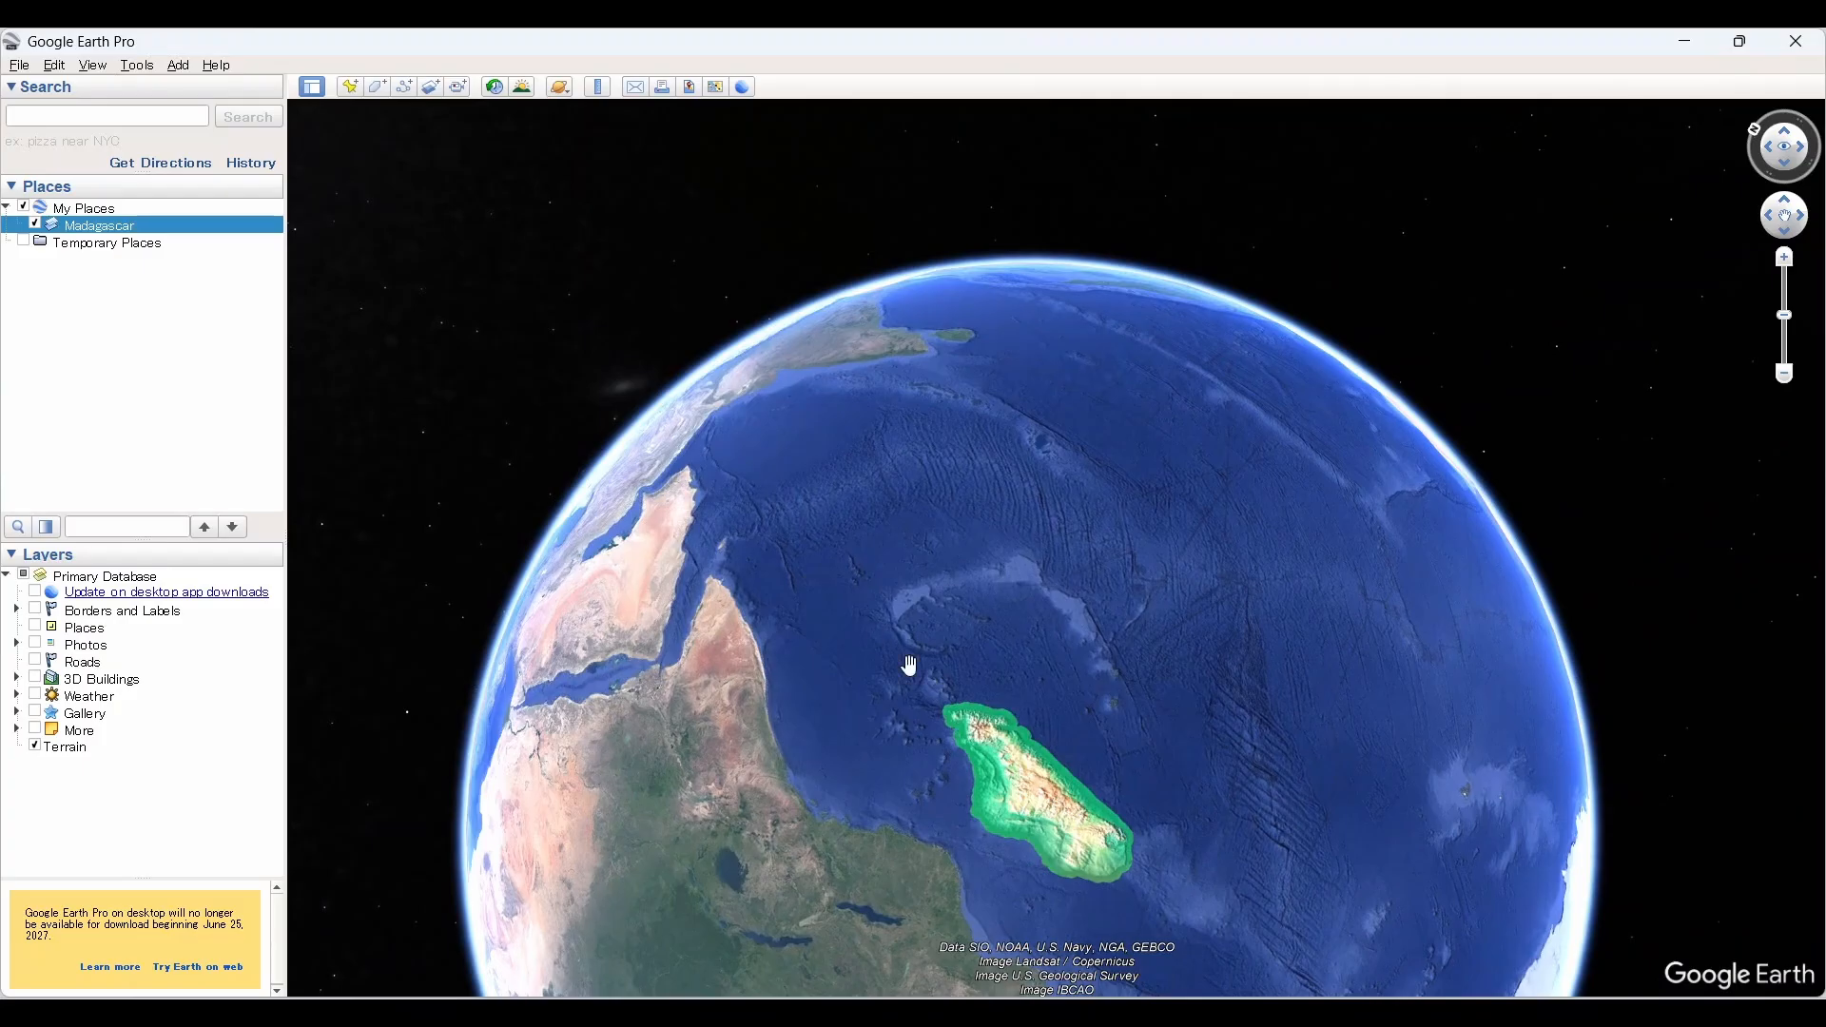
left_click_drag(910, 670, 942, 621)
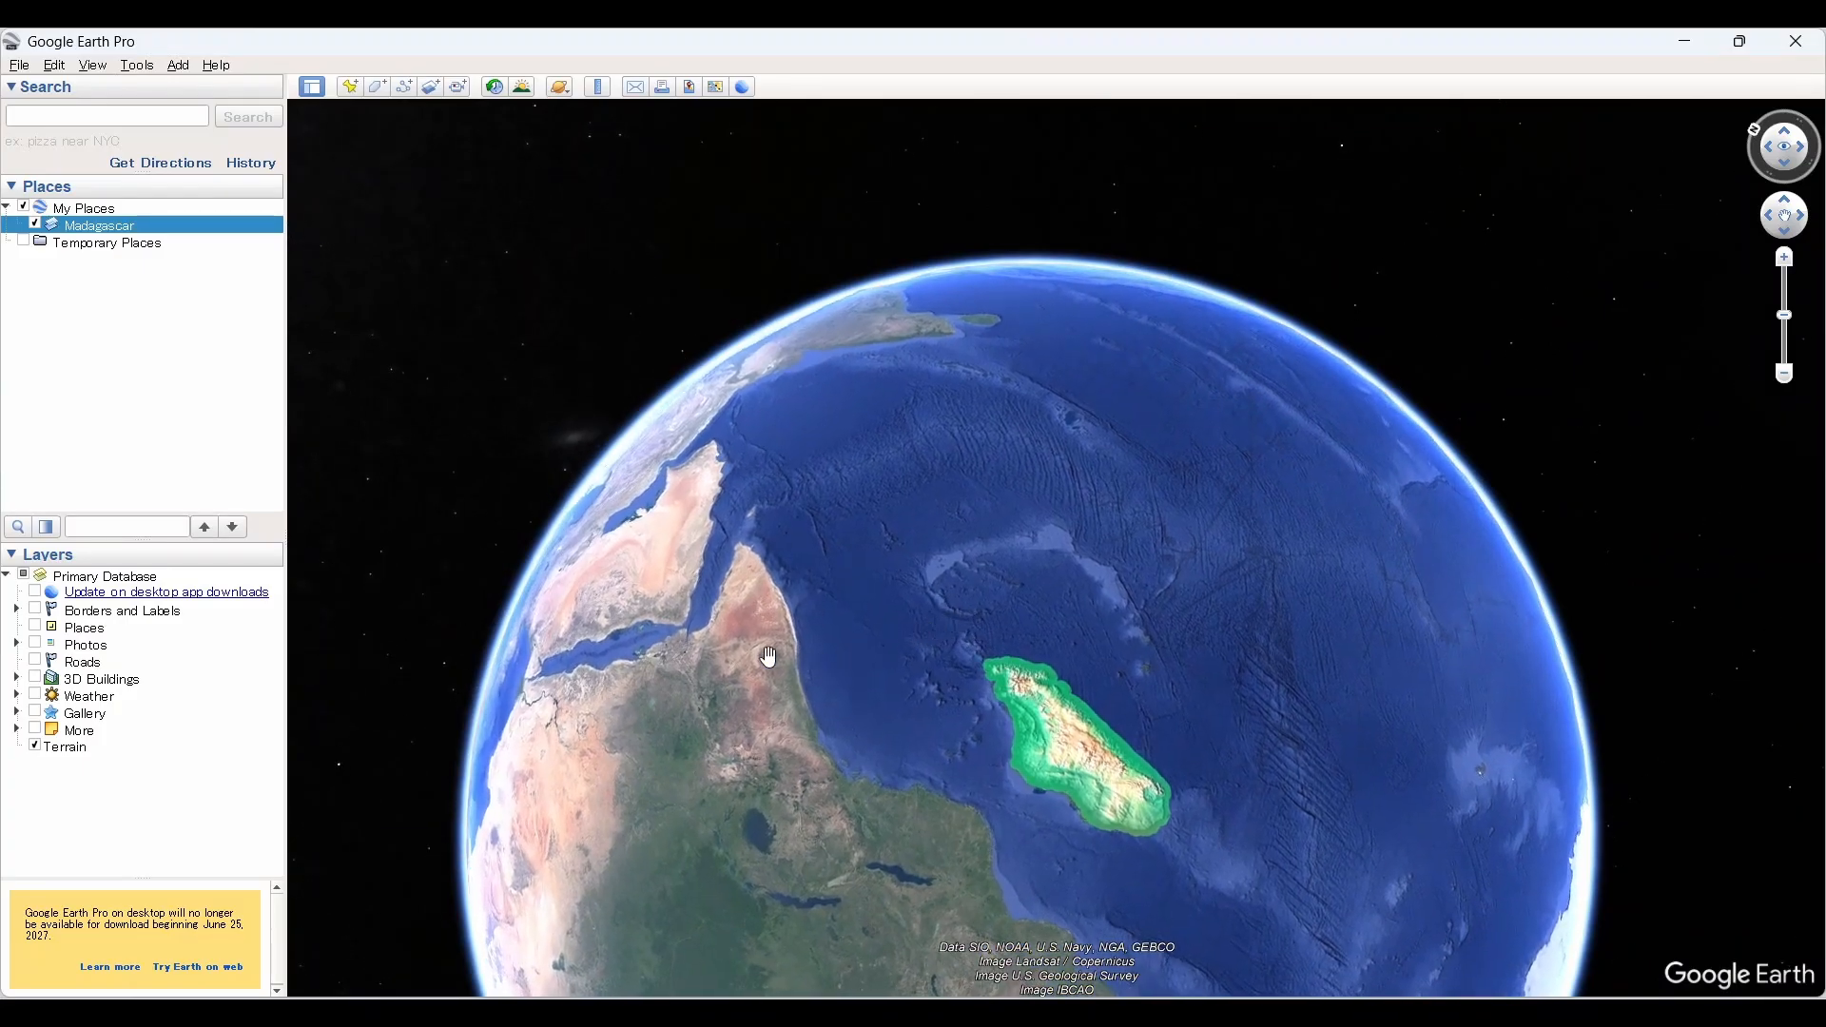
left_click_drag(653, 560, 737, 587)
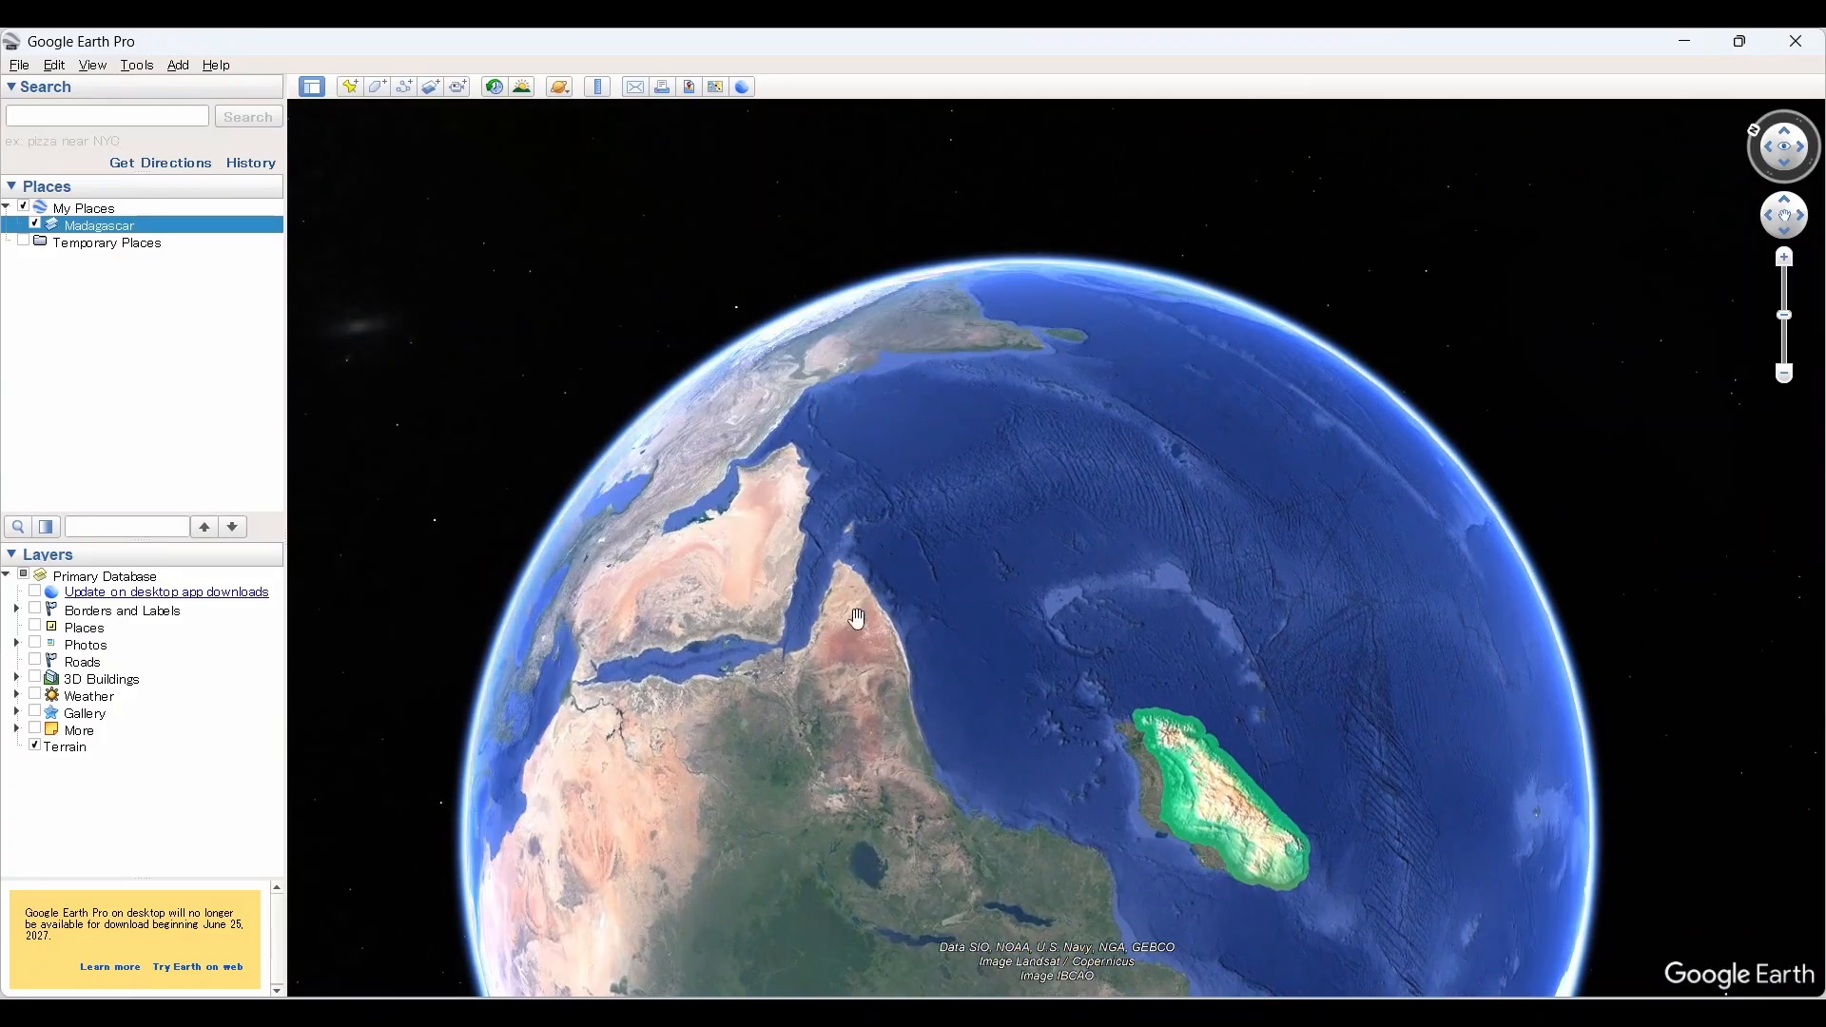
Step: Search for Mount Everest, fly there, and tilt the view to face the peak in 3D
left_click(42, 113)
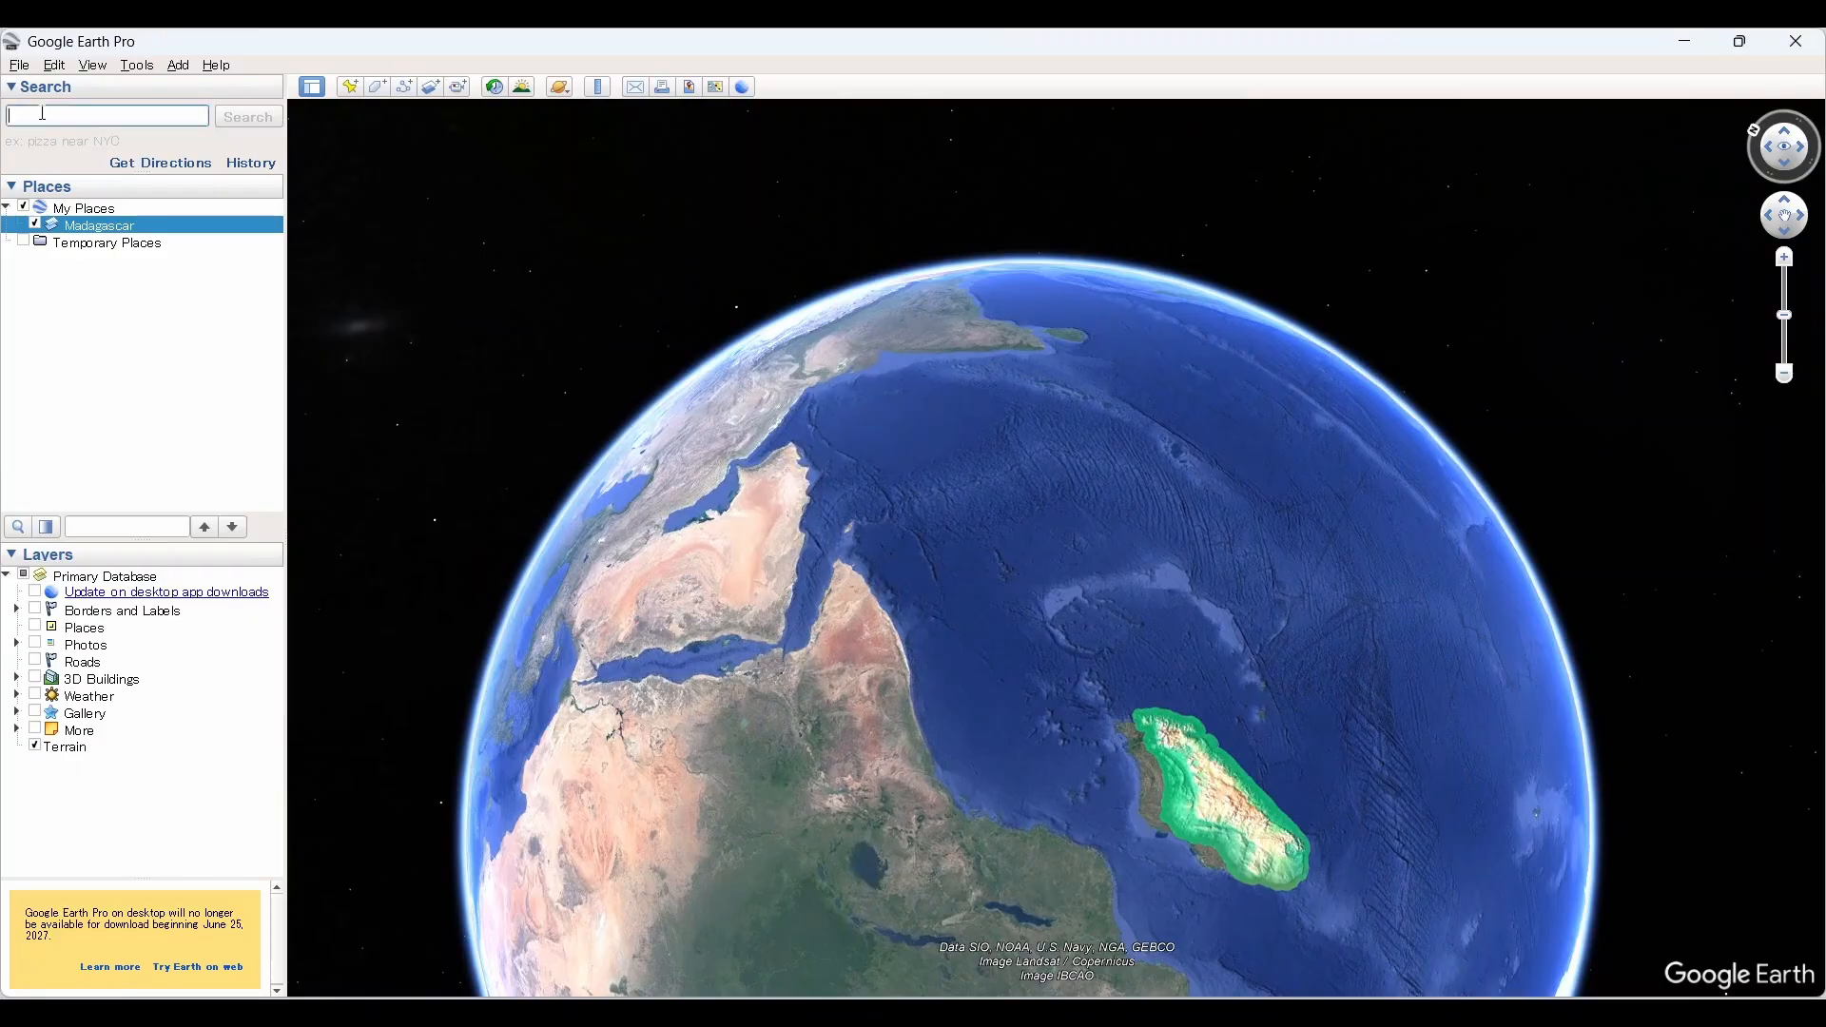
type("mount")
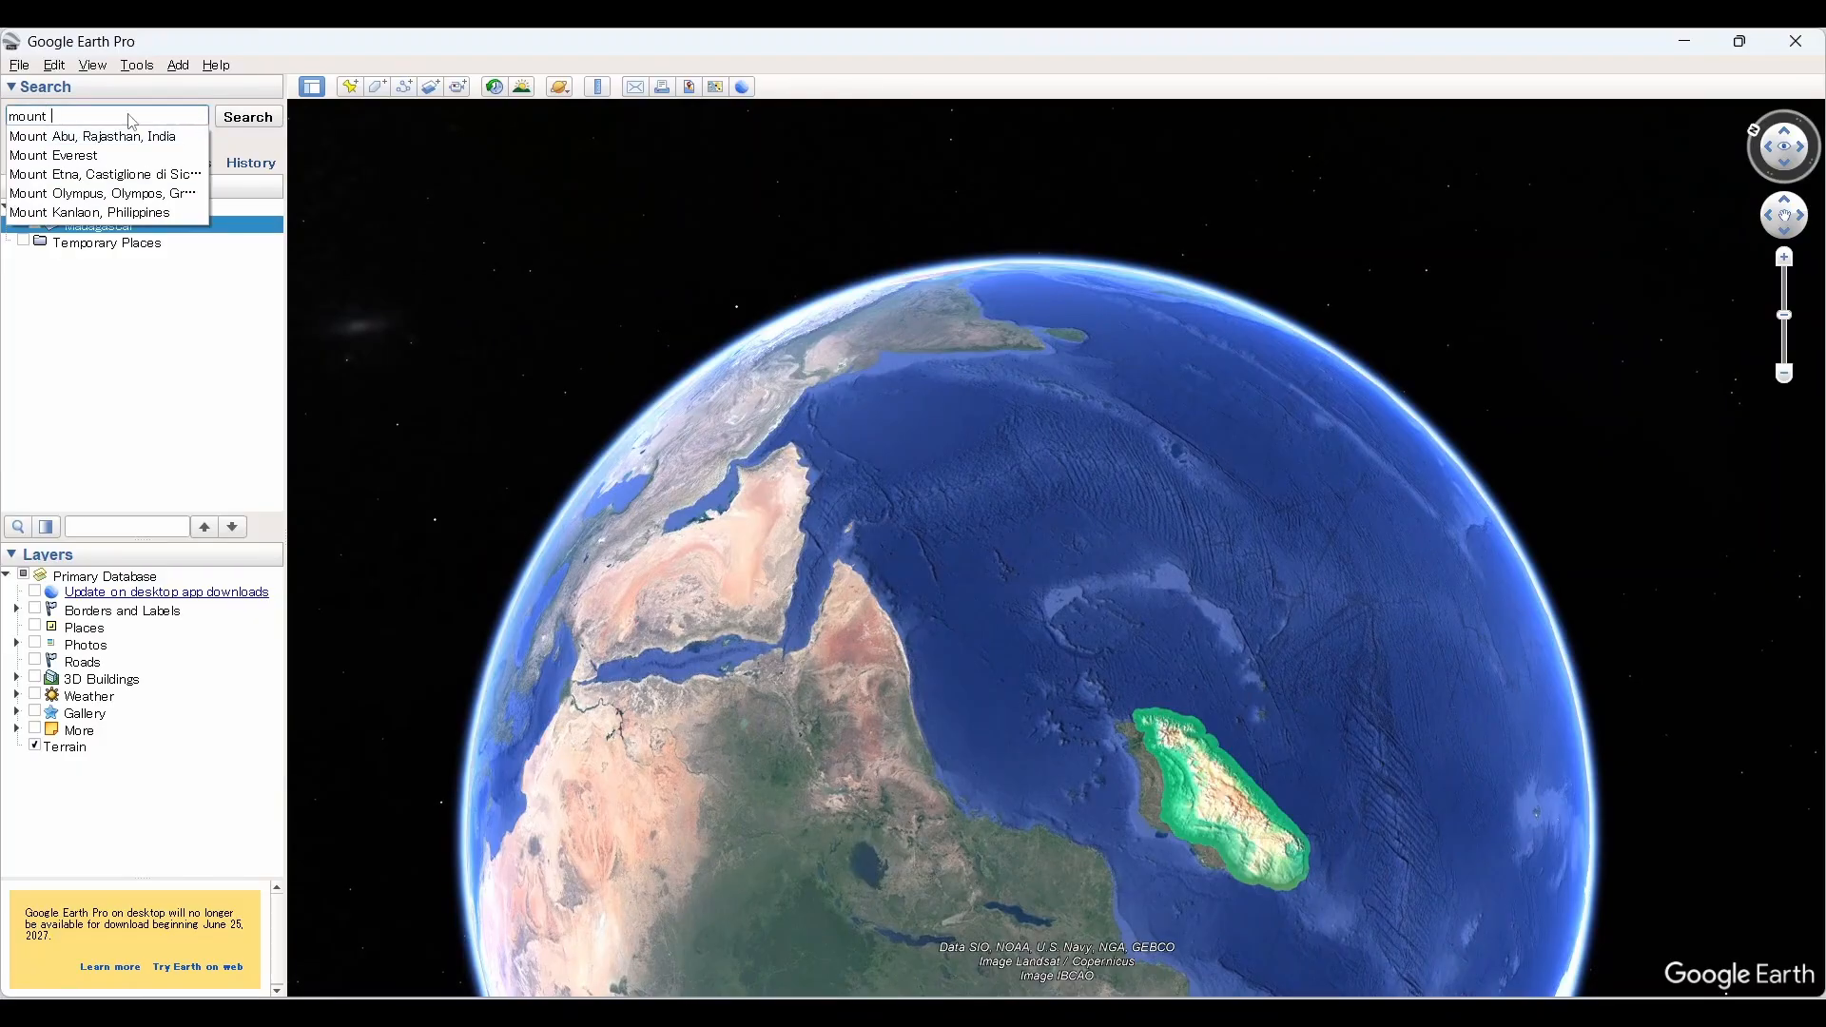
left_click(92, 155)
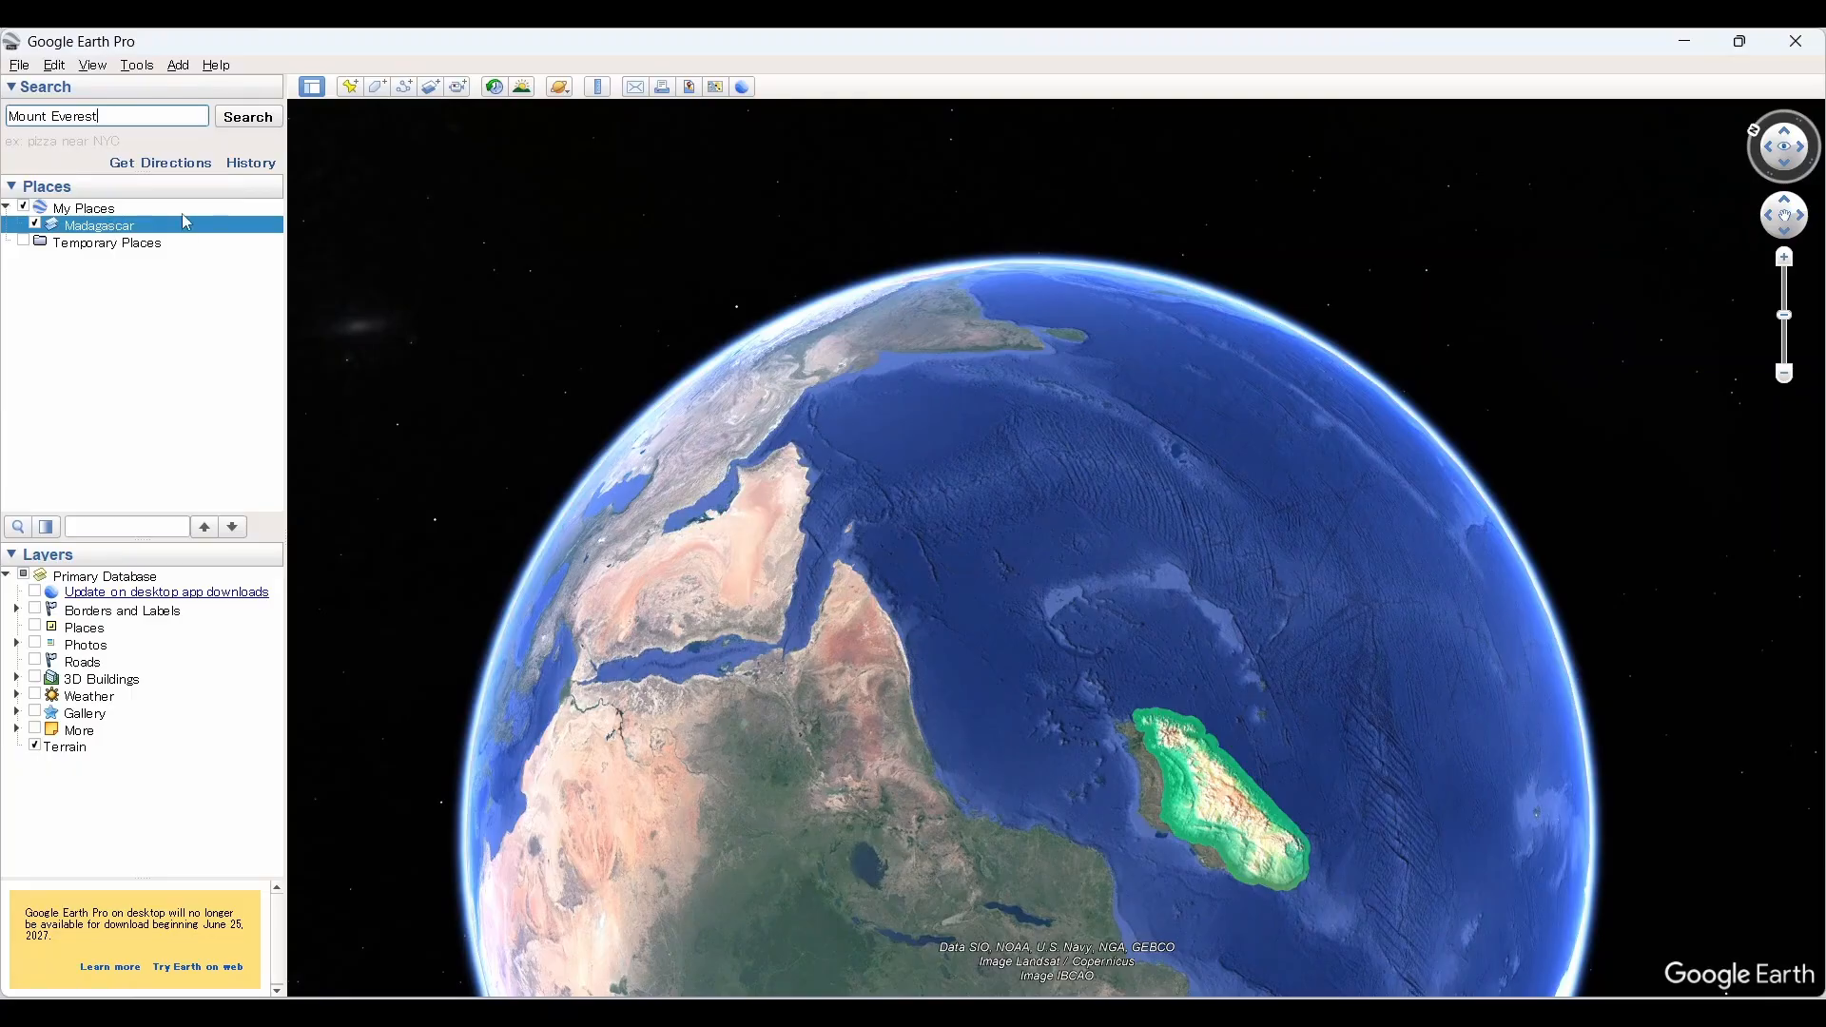
key("Return")
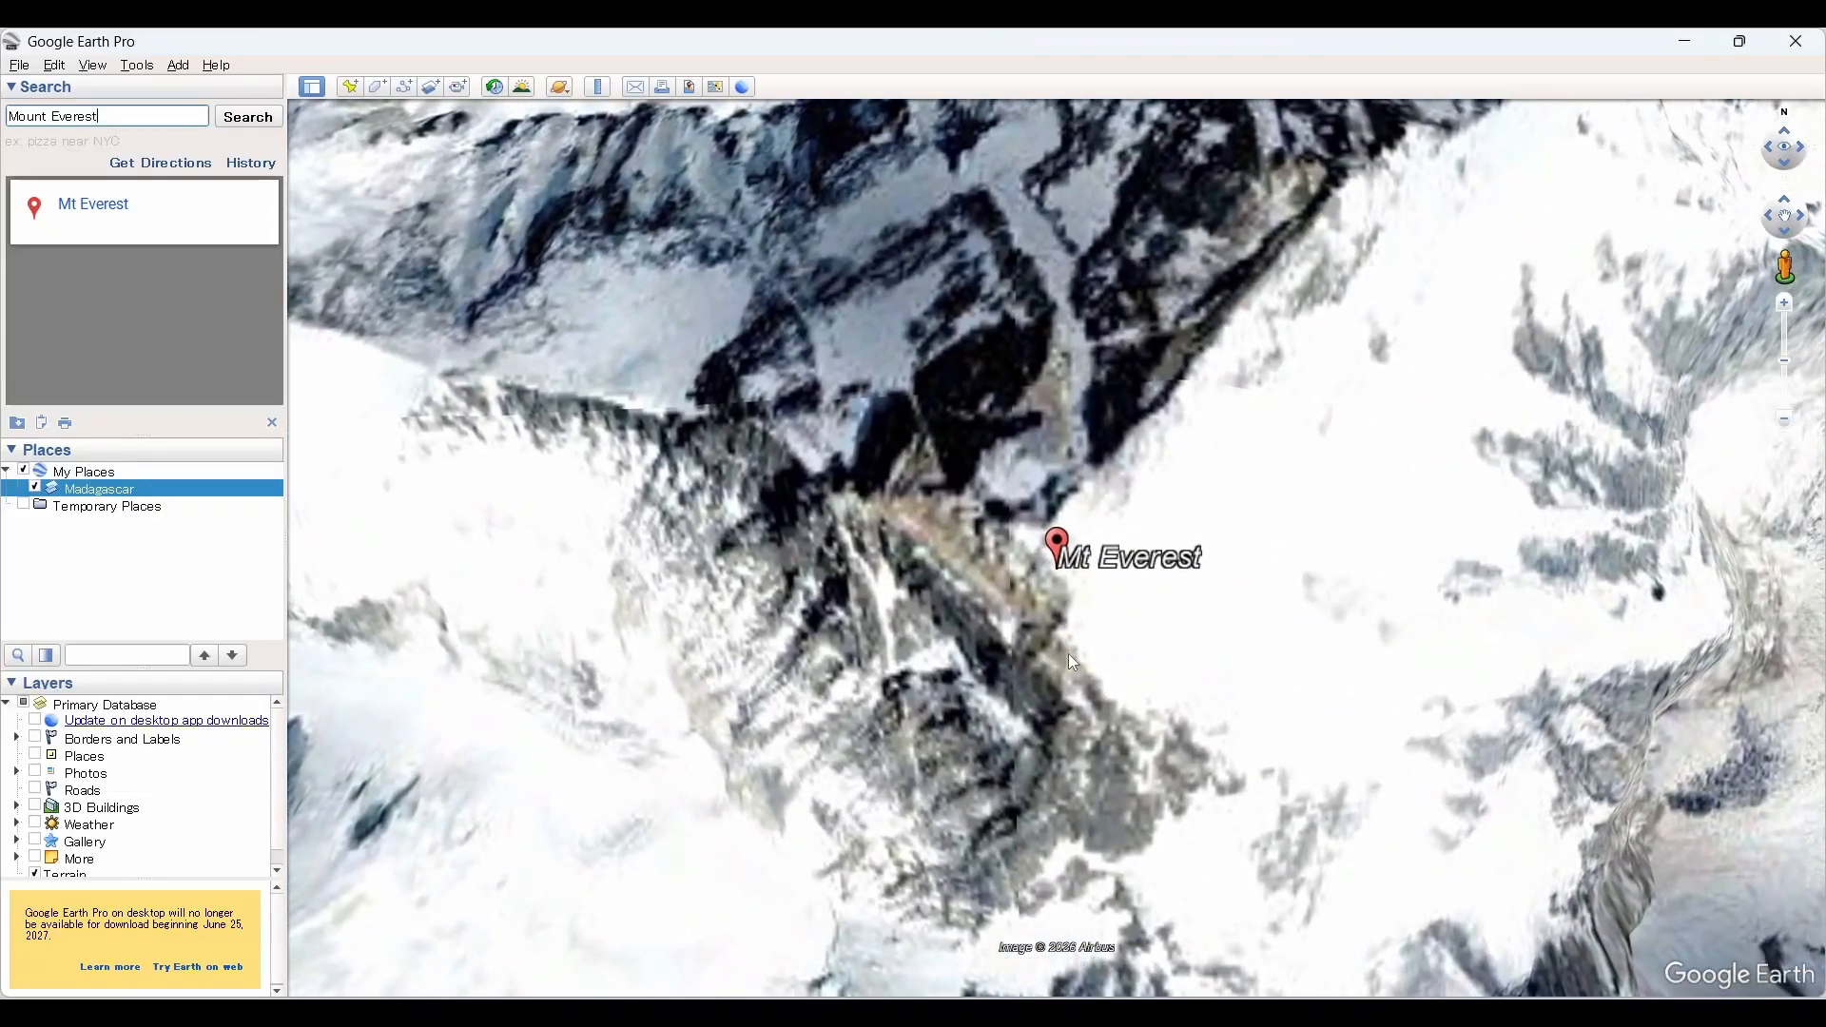
middle_click_drag(1069, 653, 1139, 827)
mouse_move(1159, 660)
middle_mouse_down()
mouse_move(1157, 640)
mouse_move(999, 583)
mouse_move(966, 513)
mouse_move(962, 562)
mouse_move(879, 536)
mouse_move(753, 628)
mouse_move(745, 682)
mouse_move(844, 642)
mouse_move(865, 549)
middle_mouse_up()
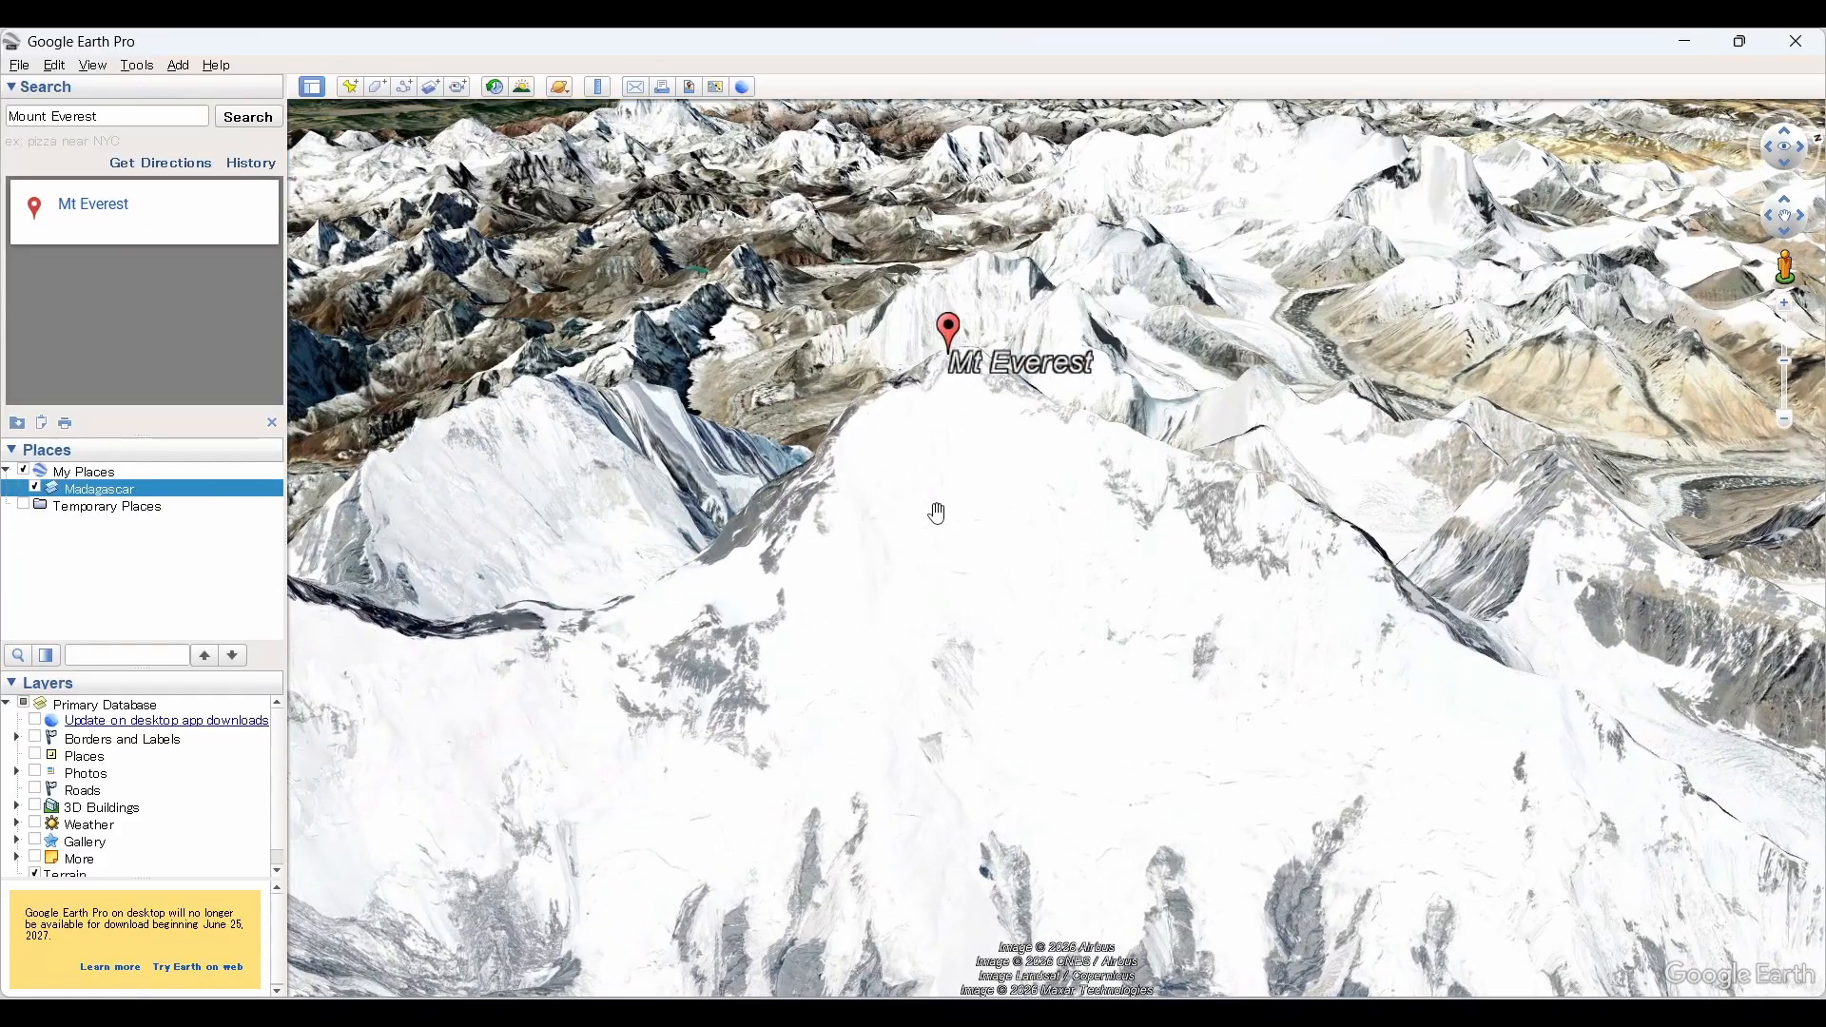
Step: Turn the Terrain layer off and back on to compare the flat and 3D views of Mount Everest
scroll(114, 827, "down", 1)
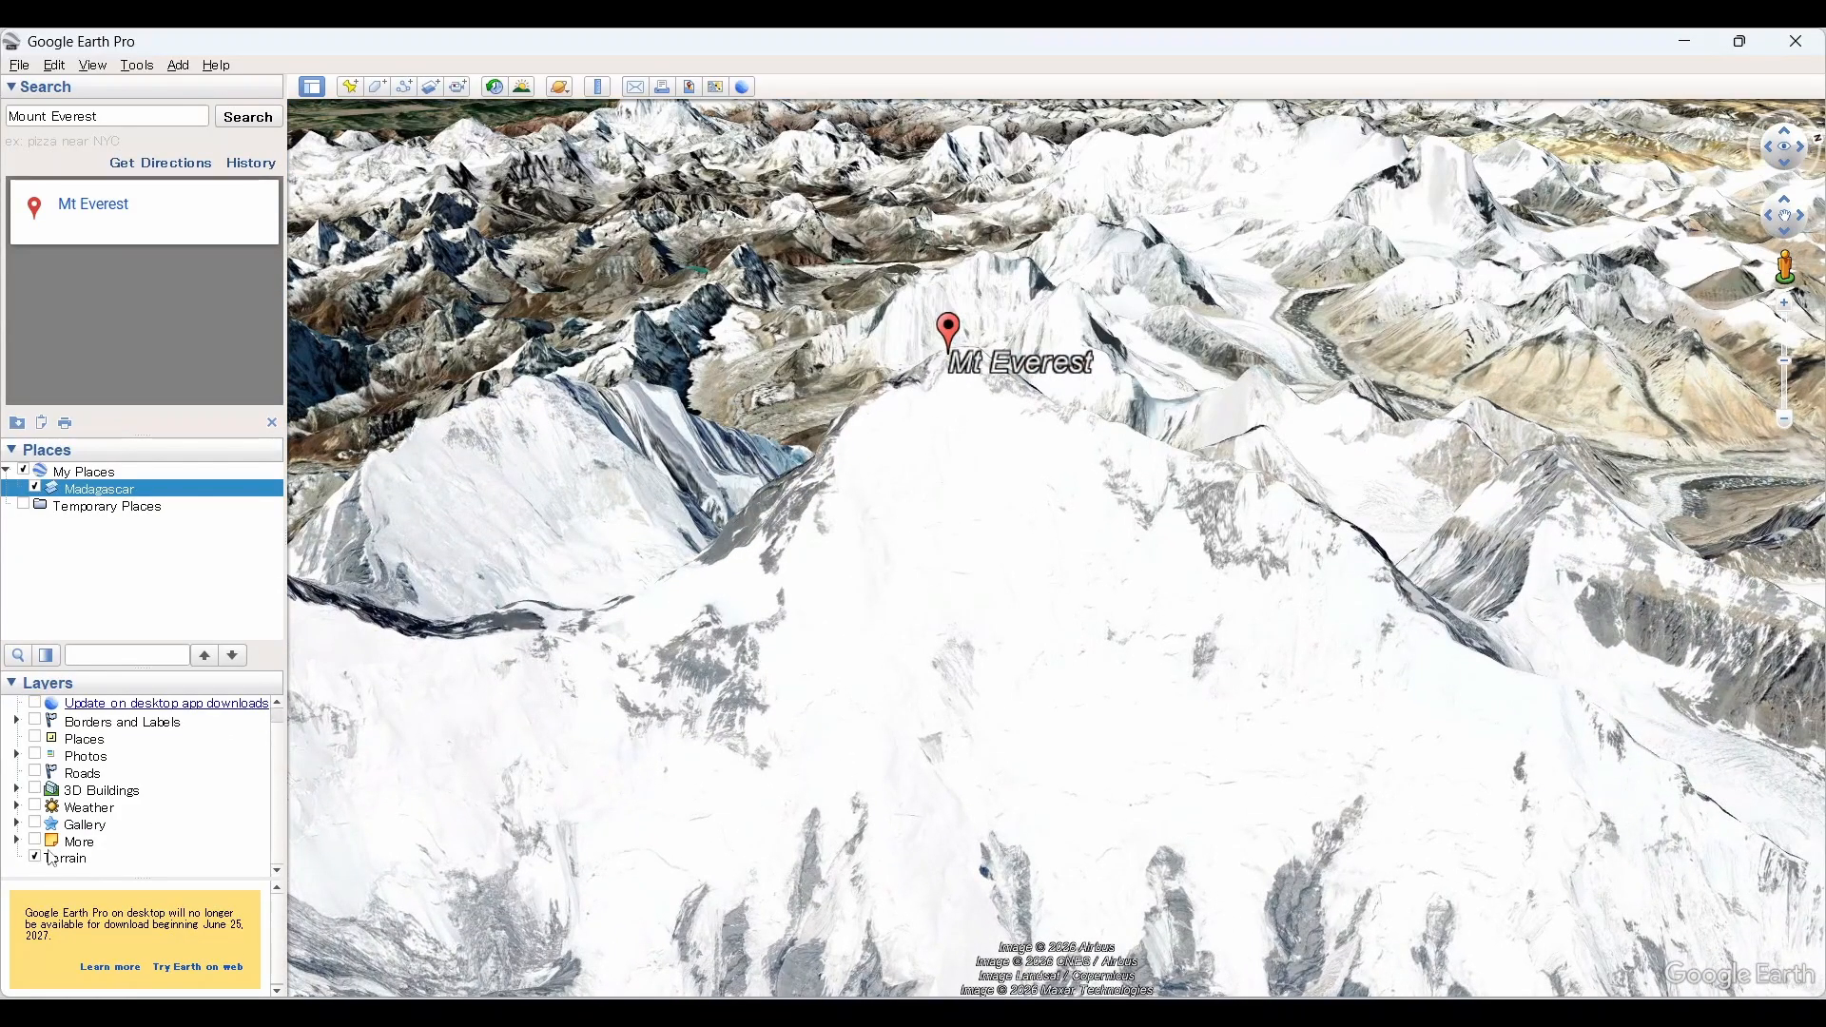
left_click(39, 856)
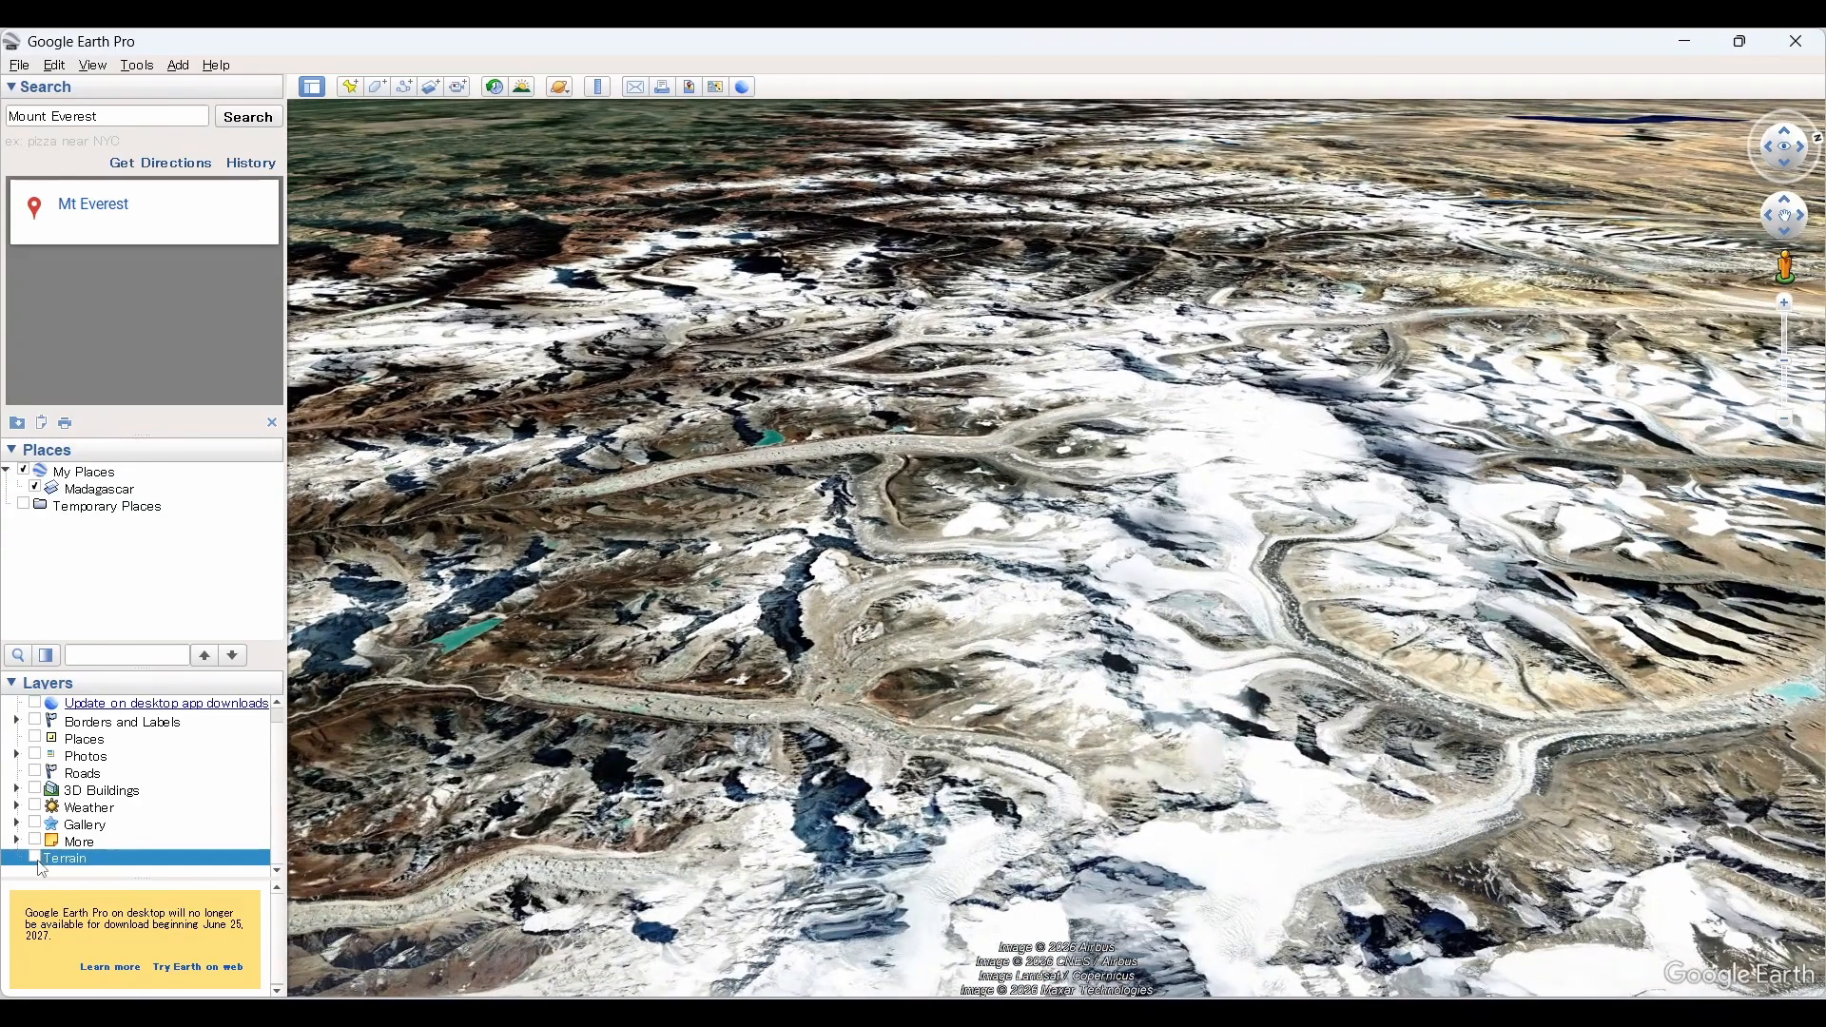
left_click(35, 857)
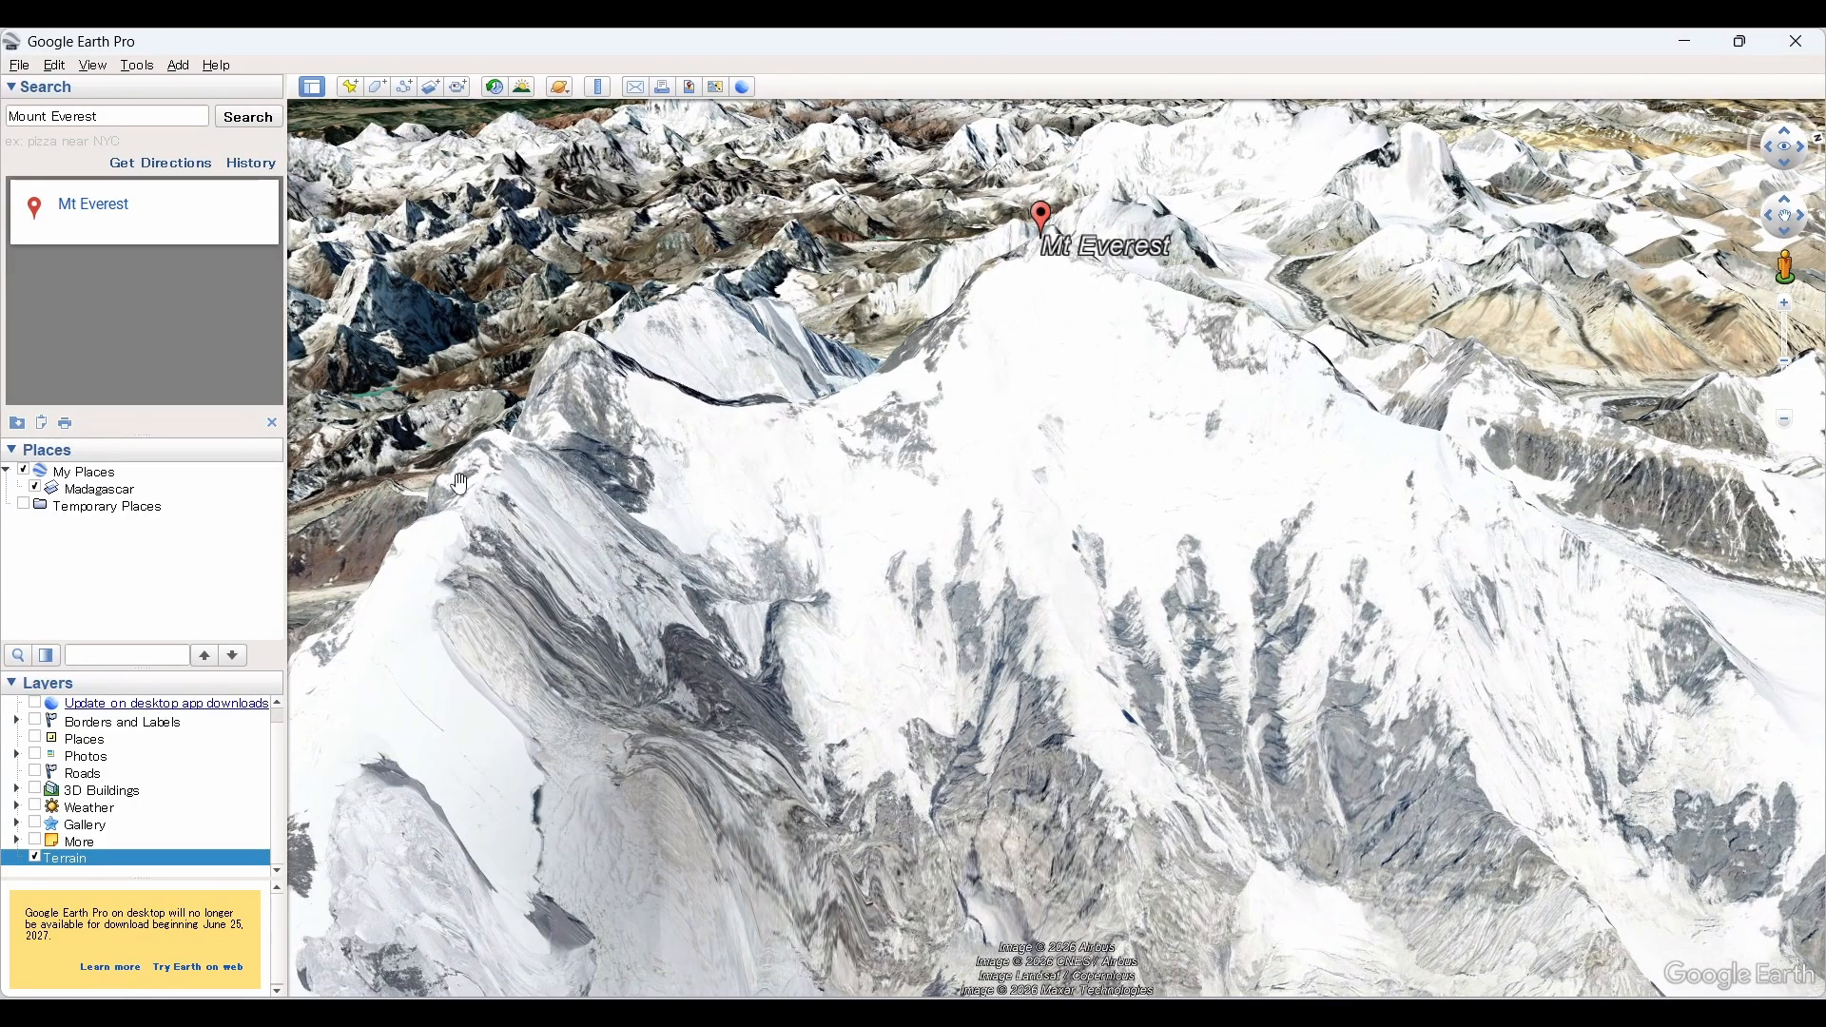
left_click(431, 89)
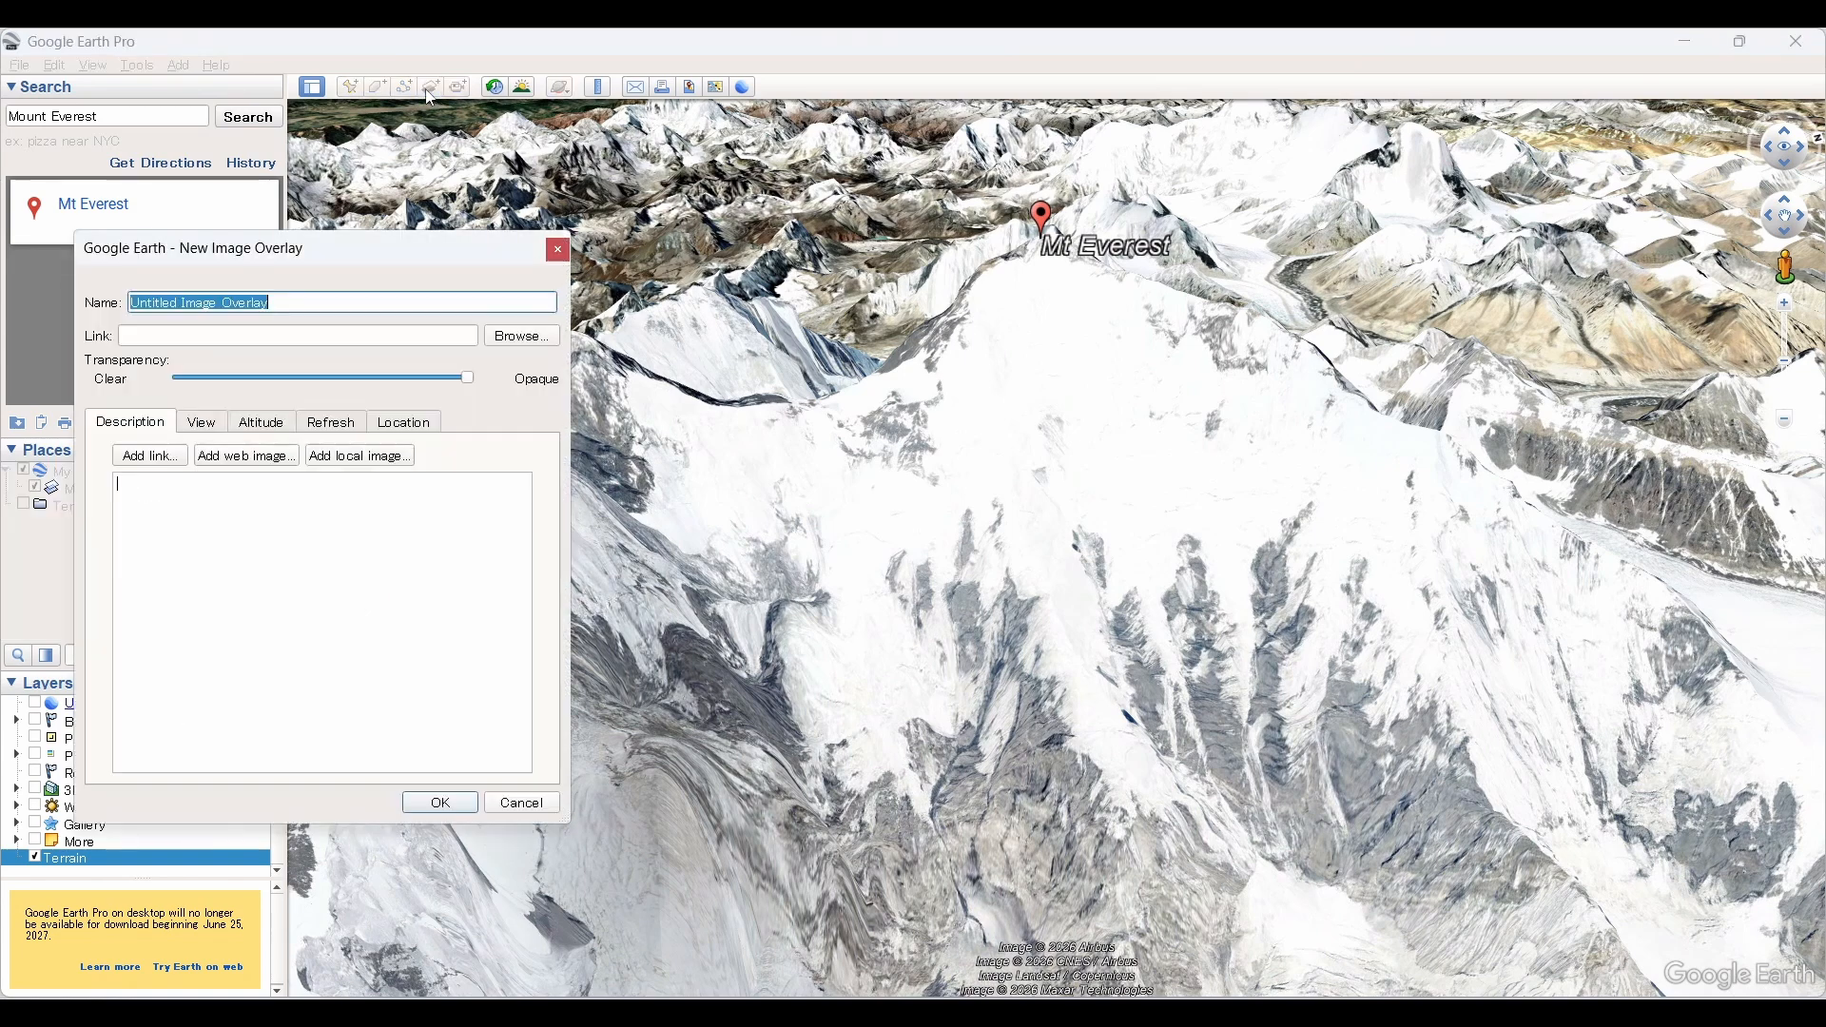
left_click(521, 338)
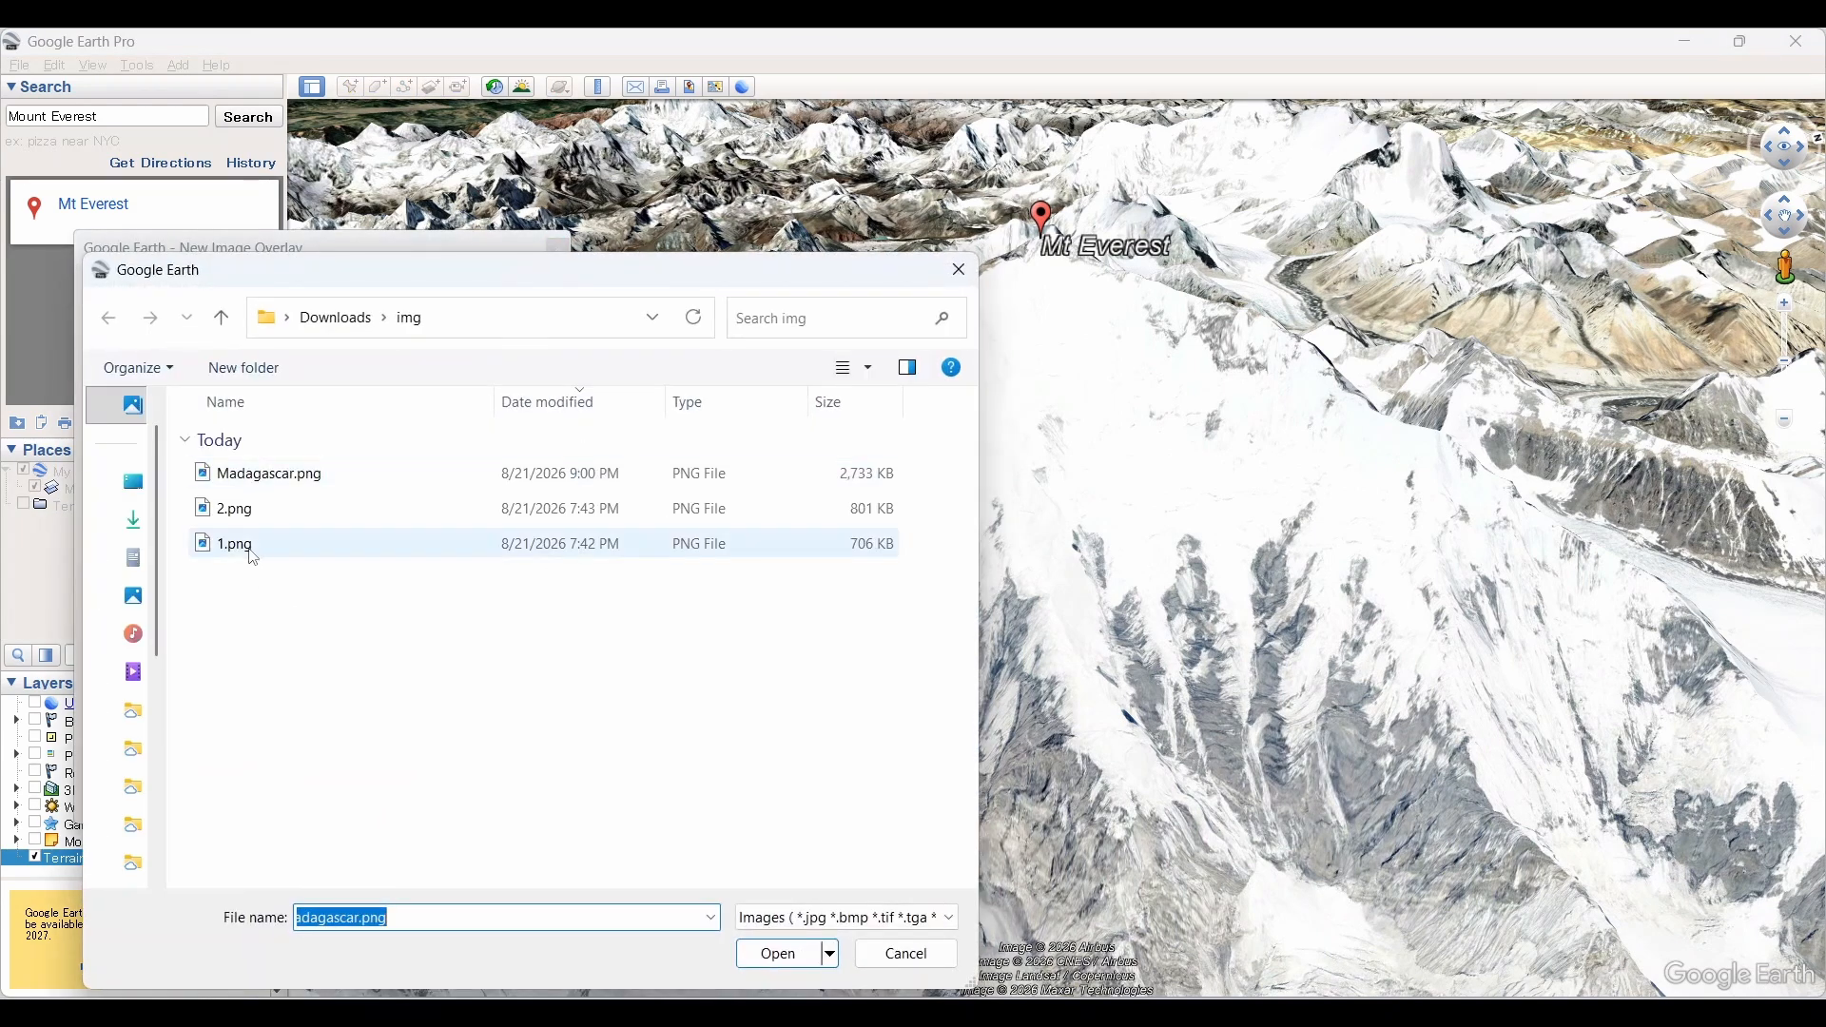
left_click(253, 558)
left_click(790, 951)
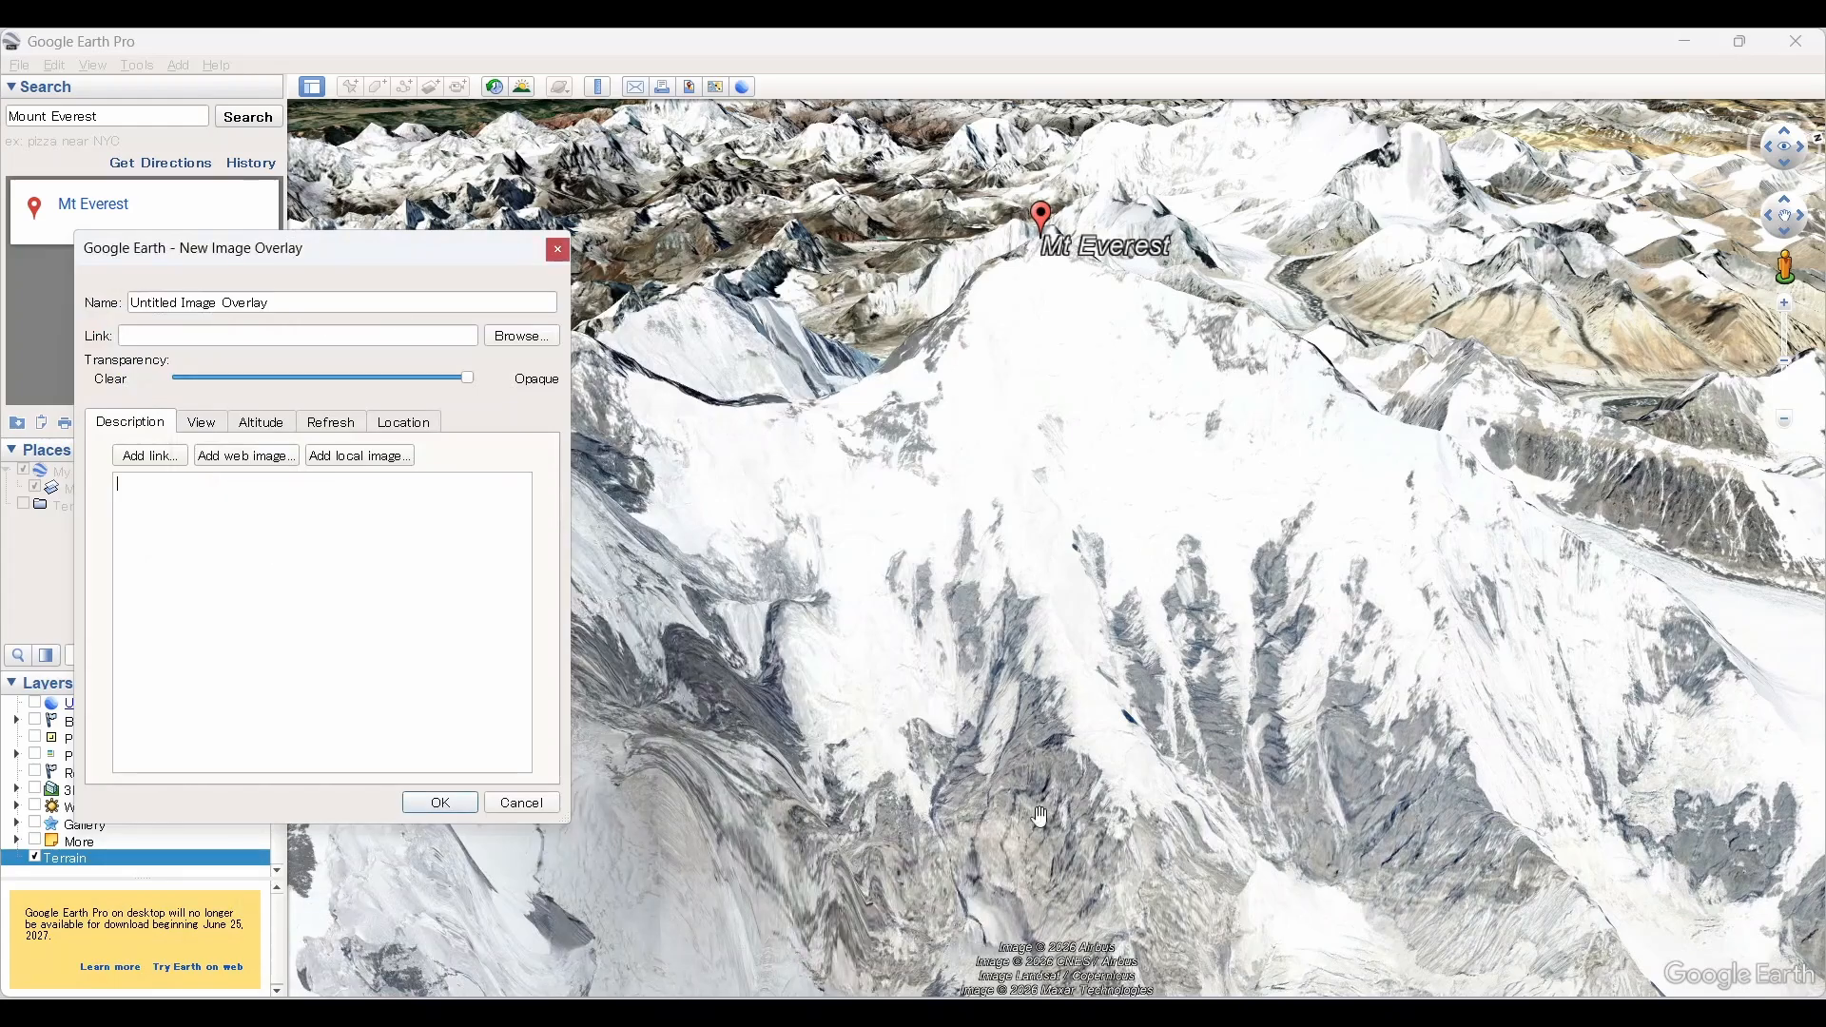
double_click(1173, 597)
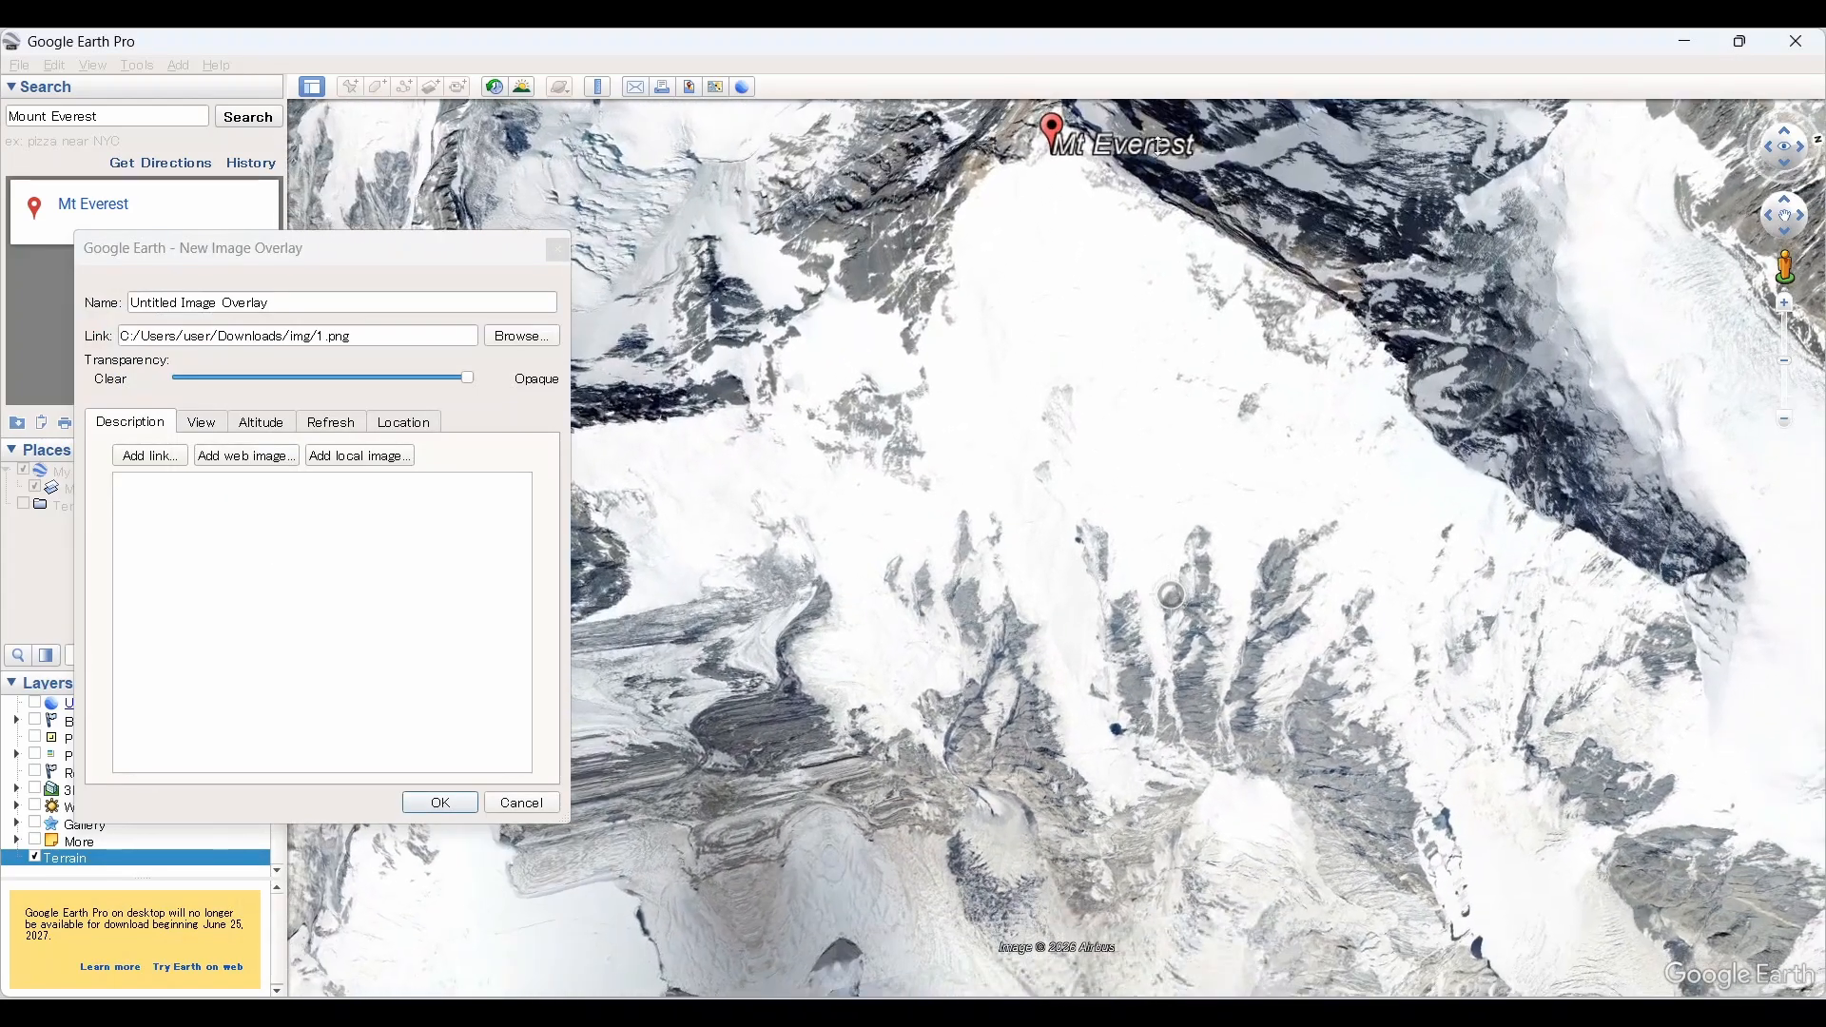
right_click_drag(1158, 145, 1165, 57)
scroll(1093, 265, "down", 5)
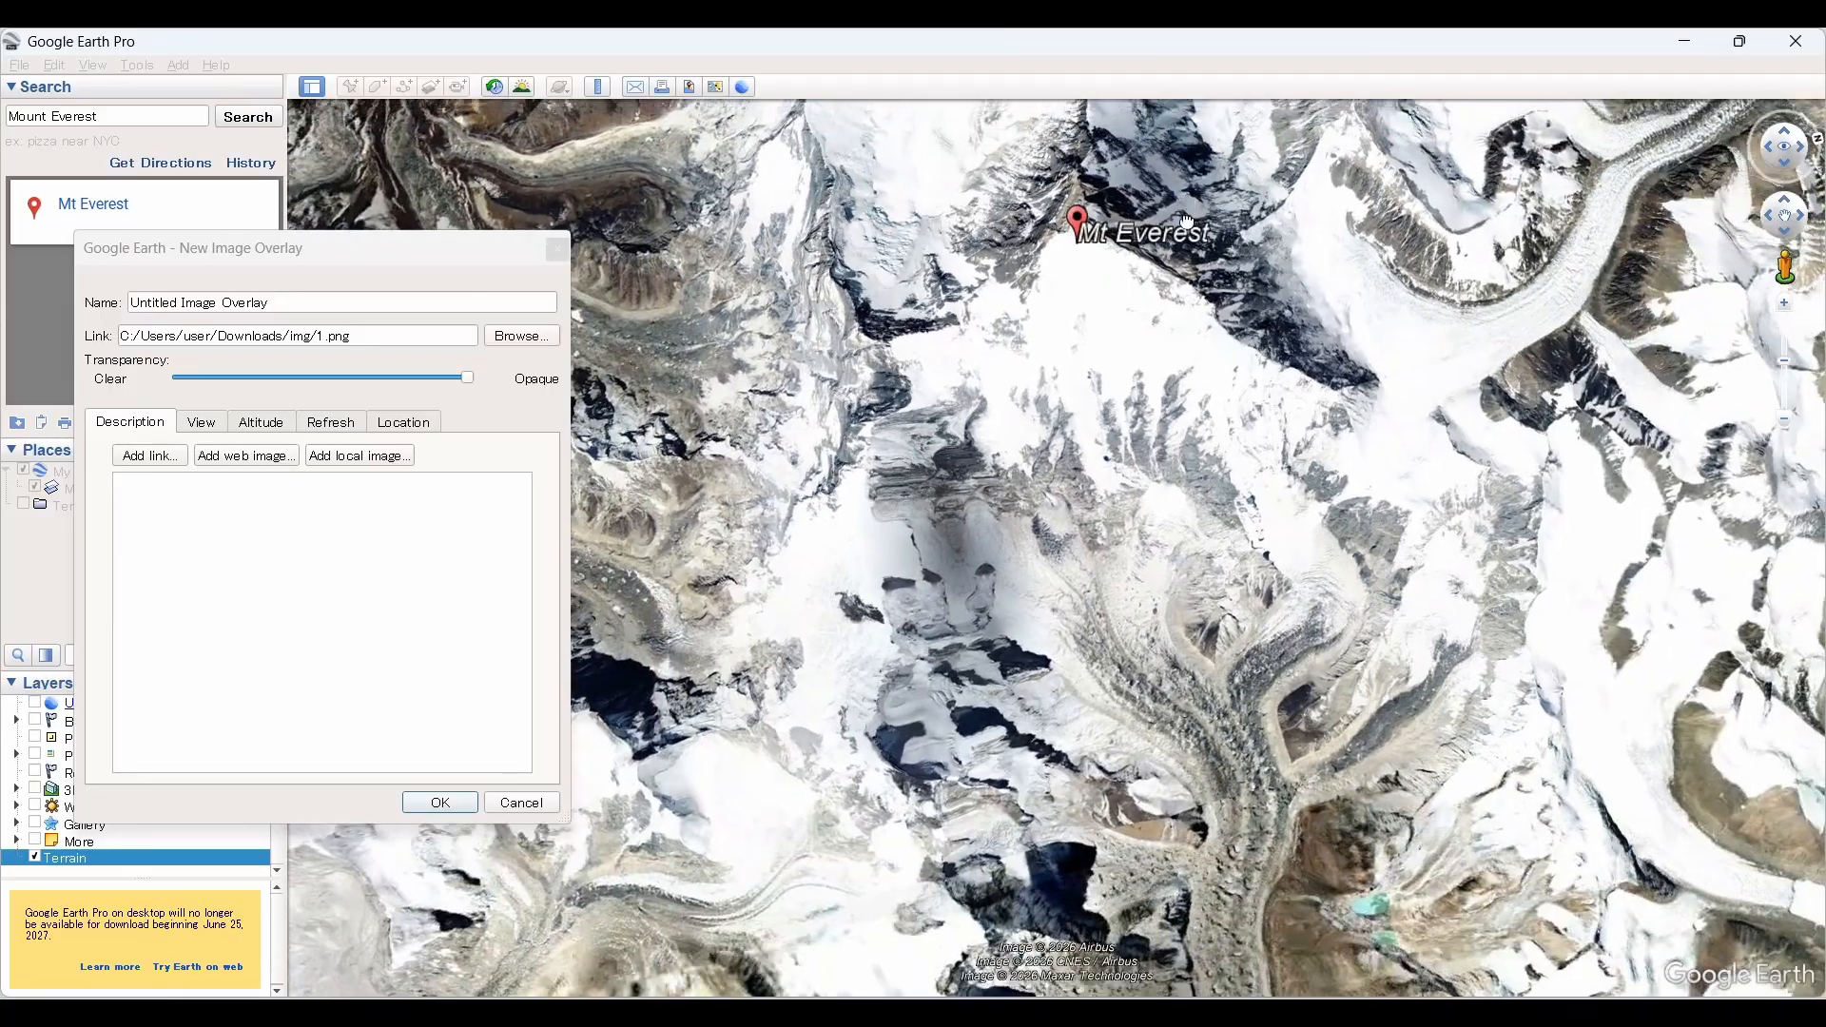
left_click_drag(1188, 223, 1131, 572)
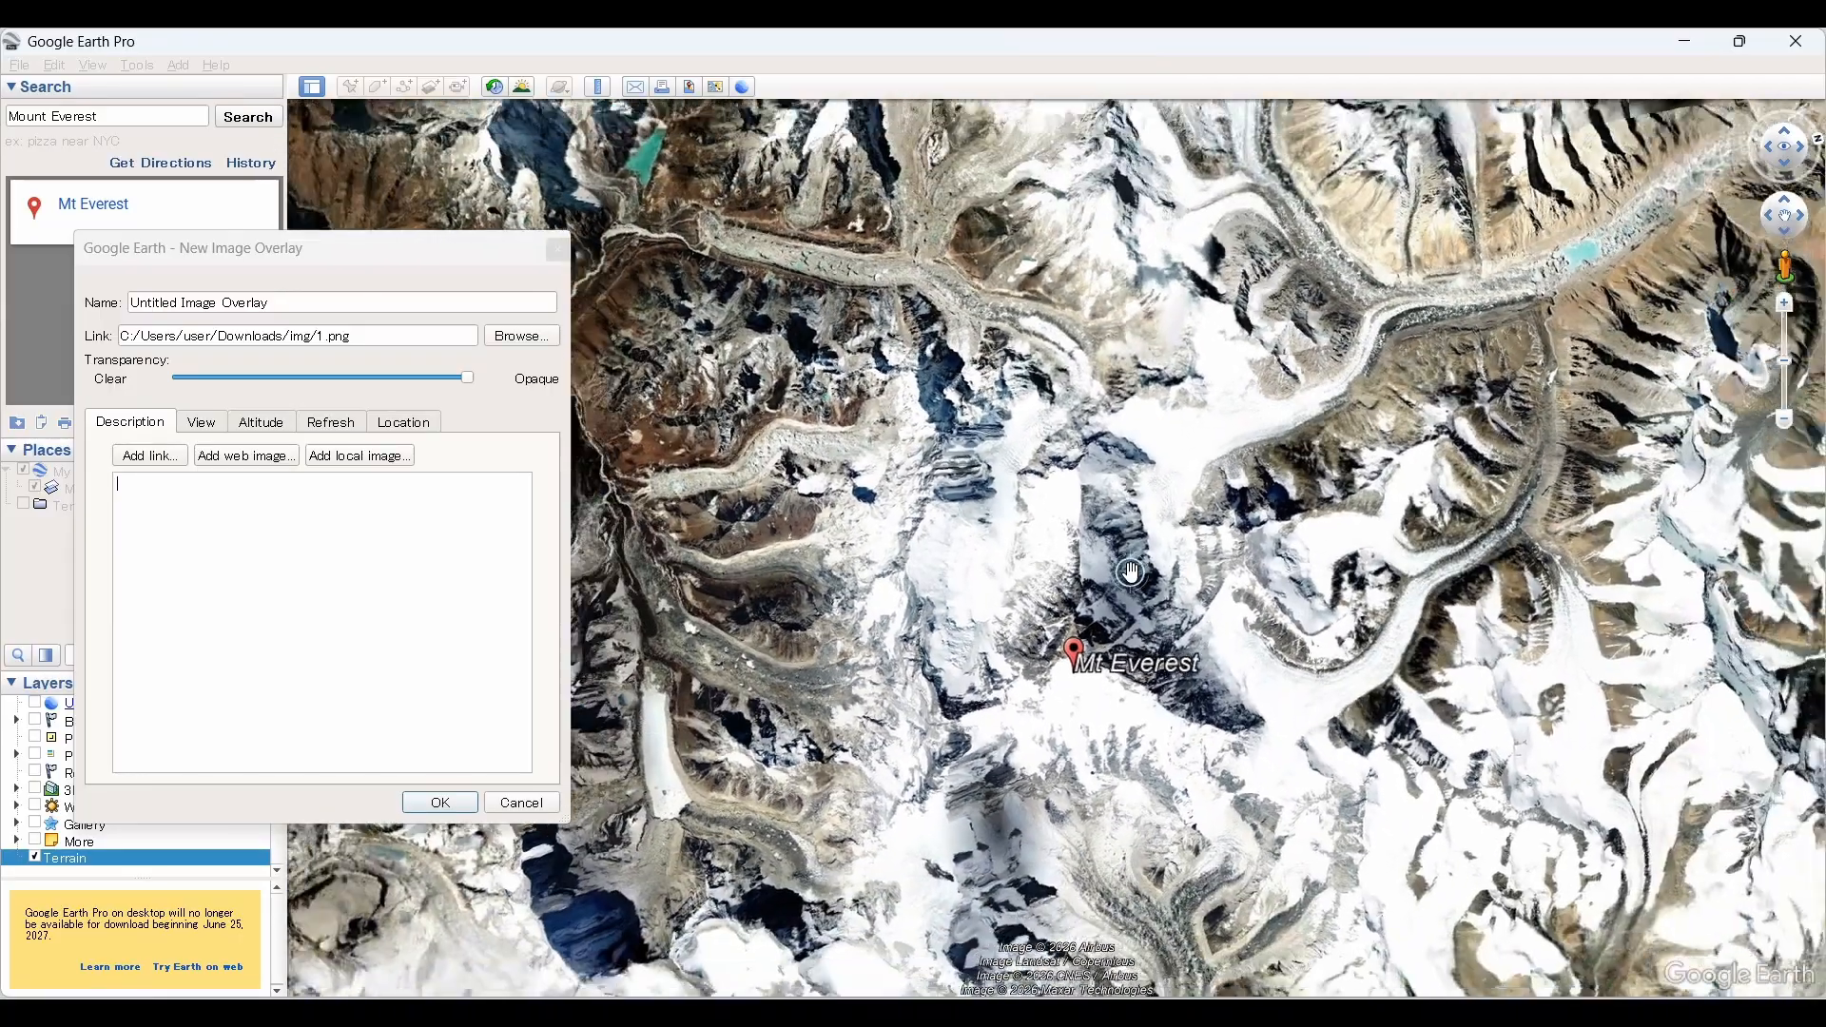
scroll(1131, 571, "down", 3)
left_click_drag(1075, 648, 1057, 520)
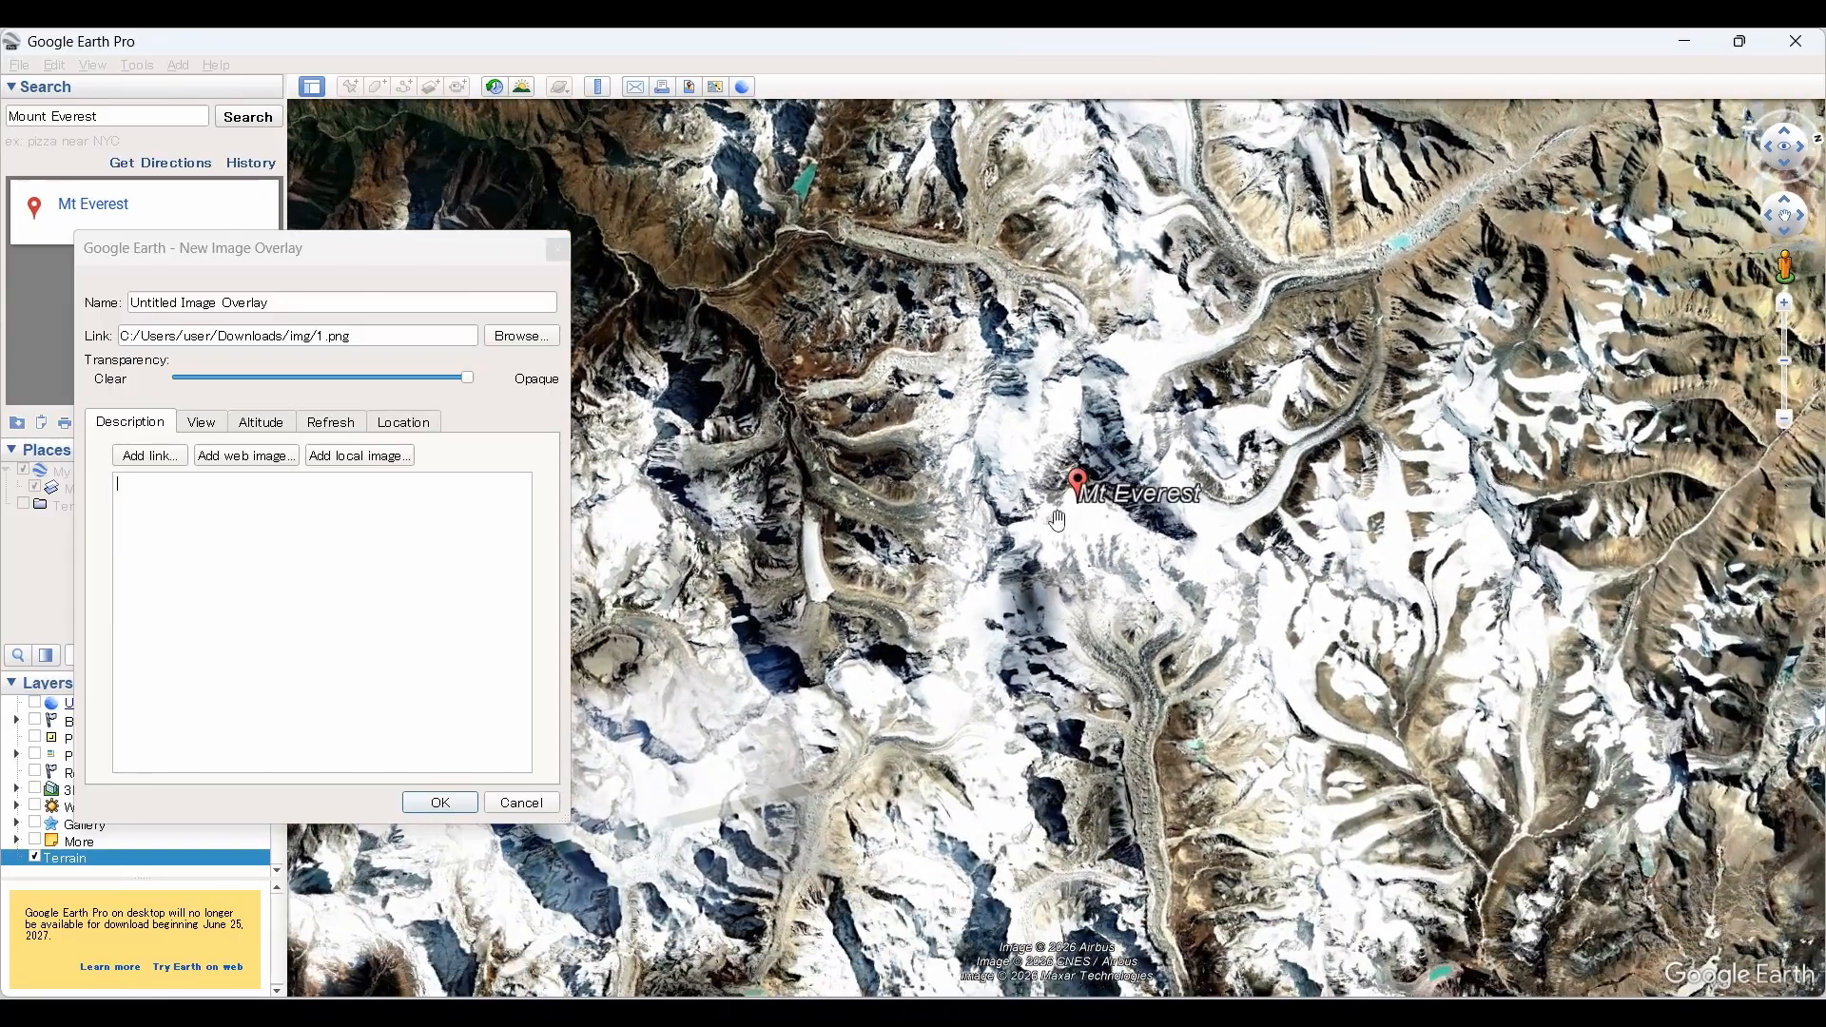
left_click(522, 803)
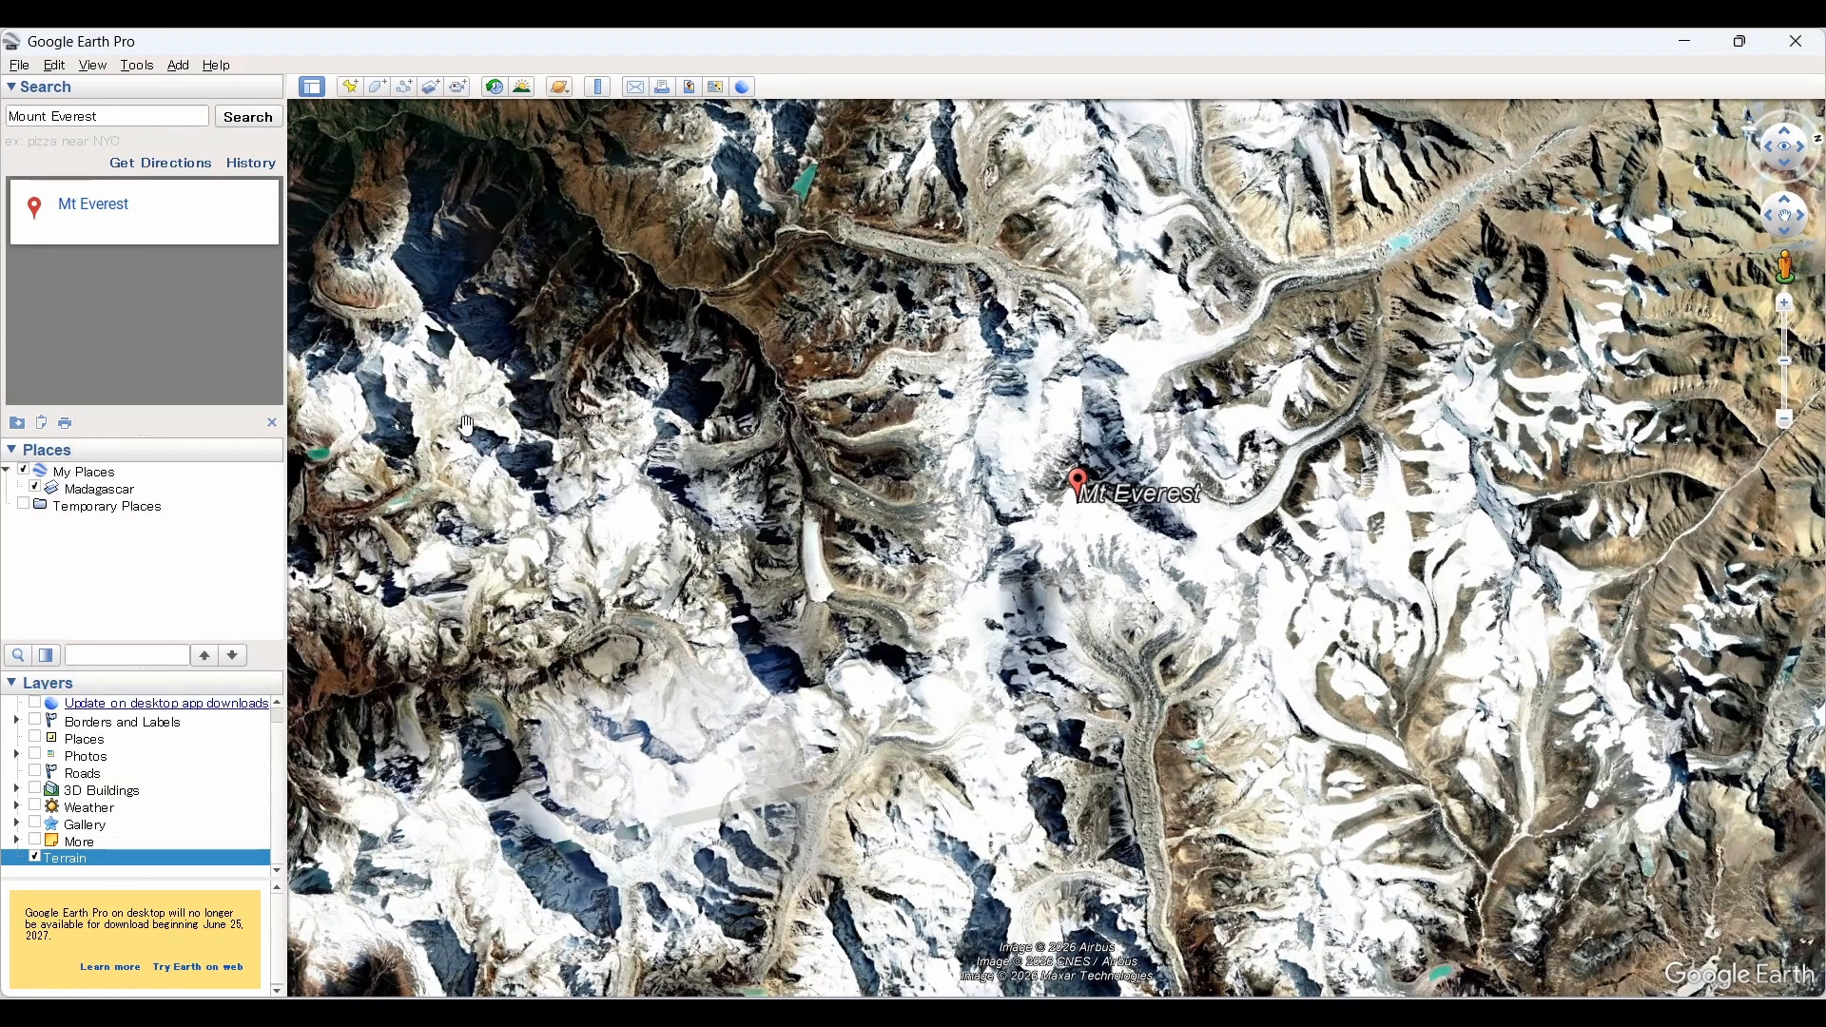
Step: Create a new image overlay over the Mount Everest area using the image 1.png from the img folder
left_click(432, 91)
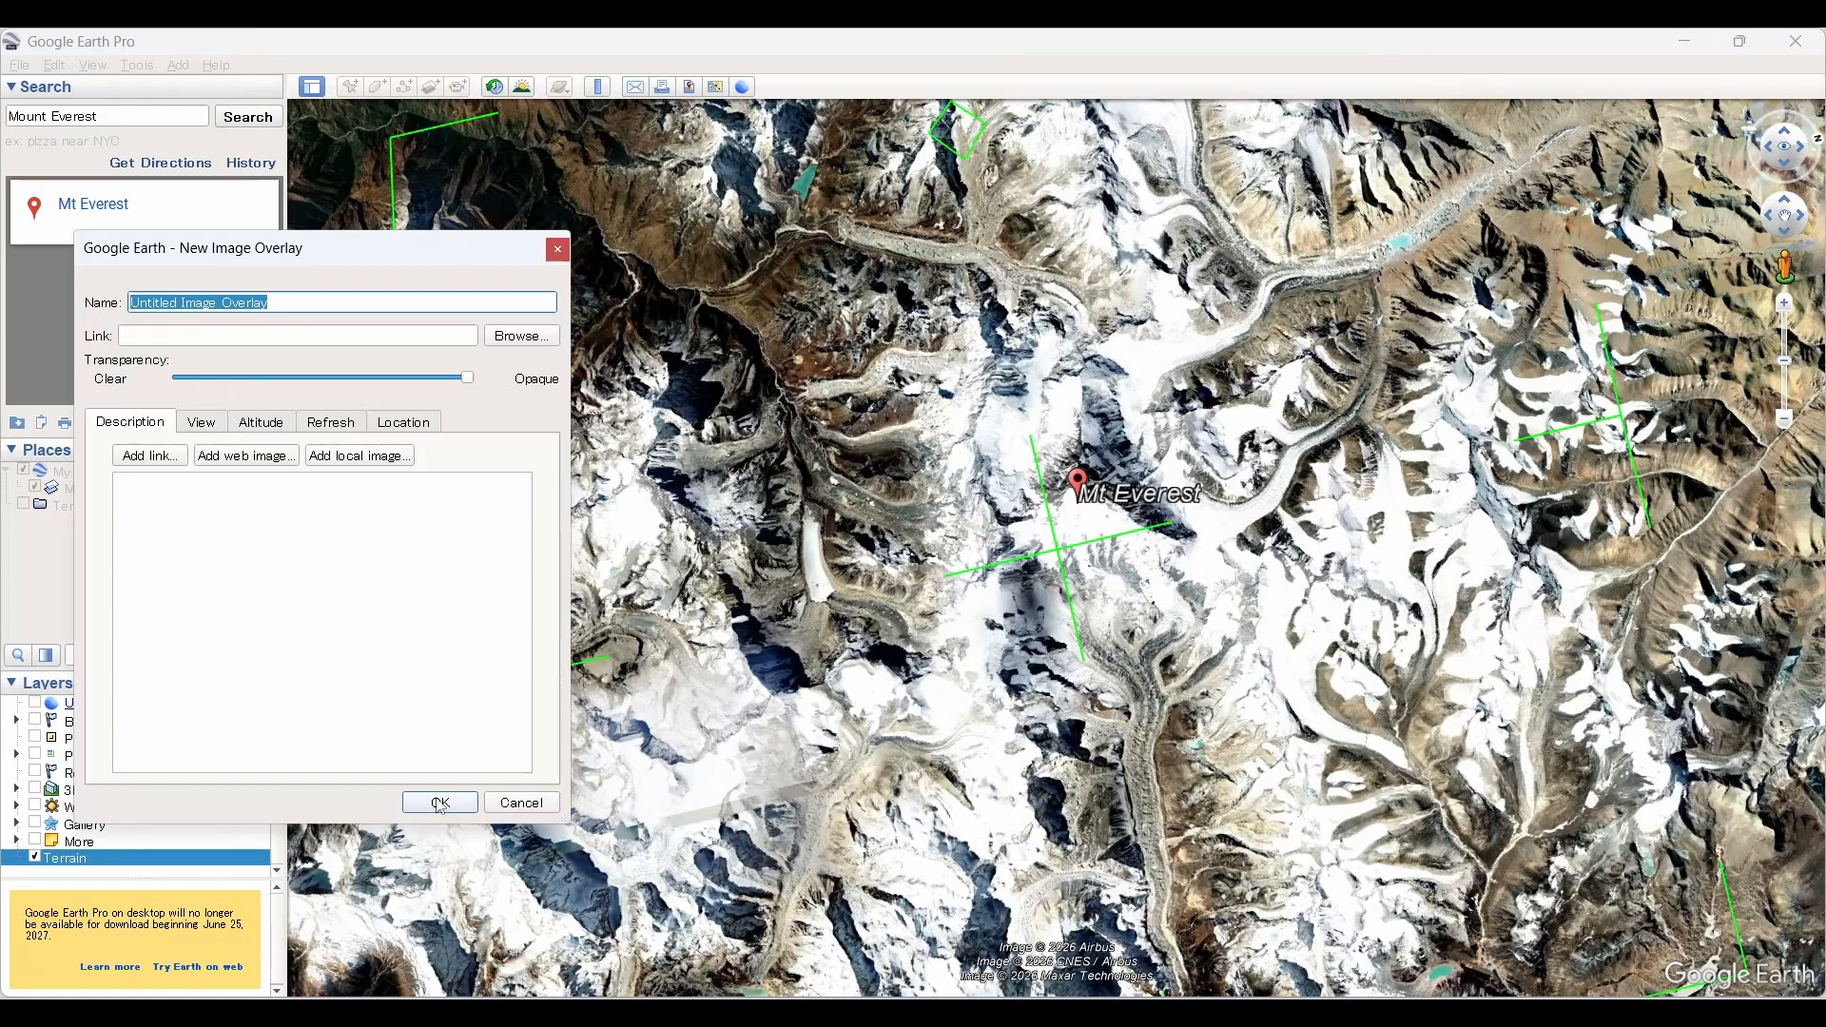
left_click(521, 337)
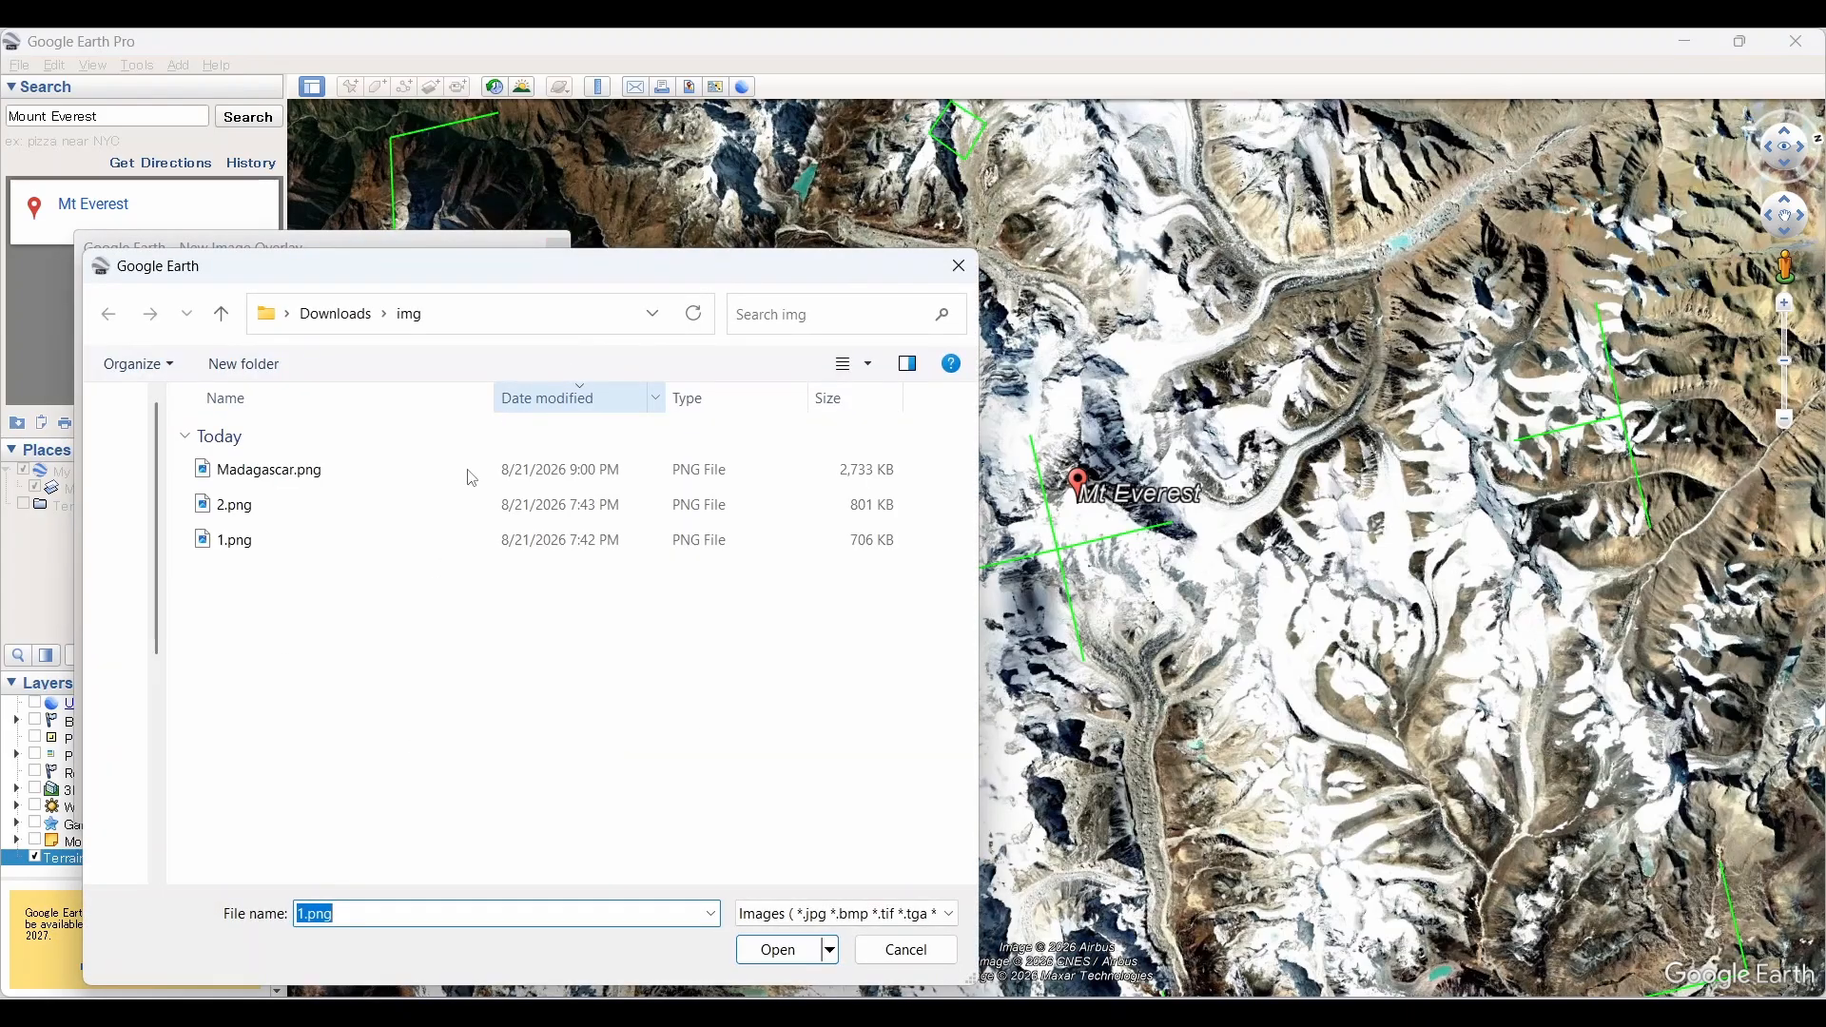
left_click(233, 547)
left_click(782, 955)
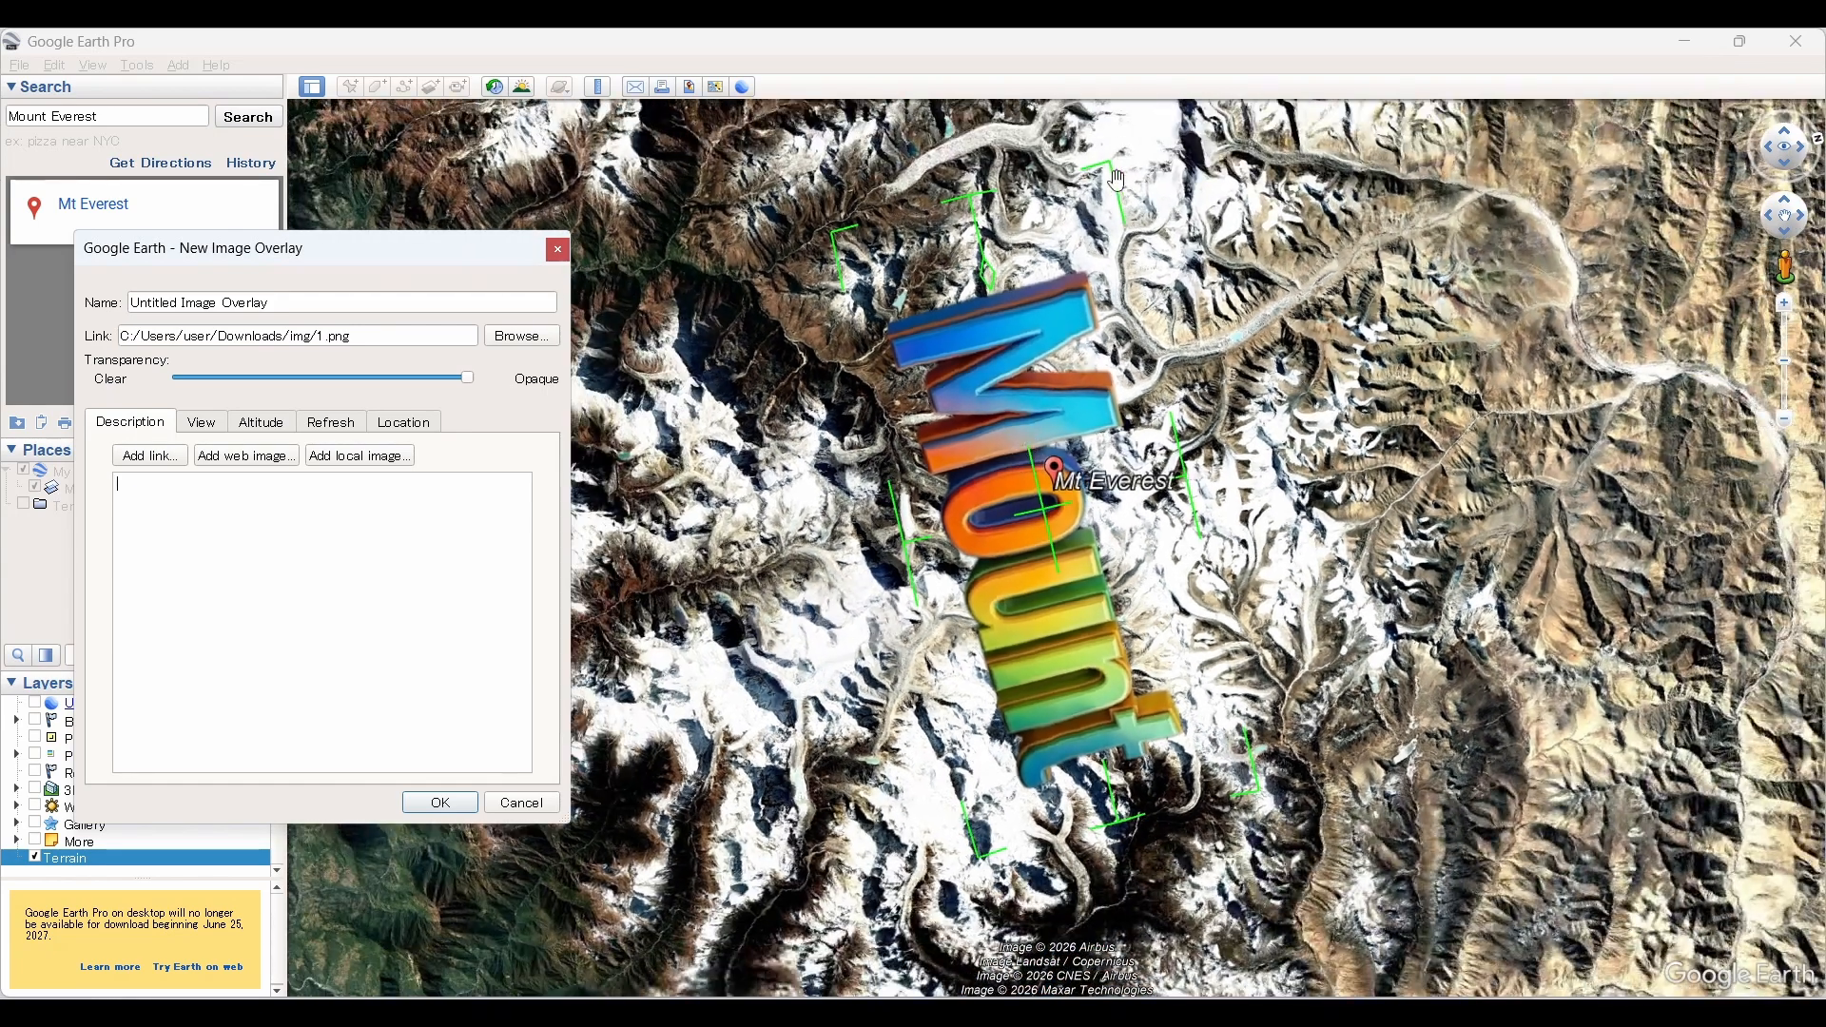
Step: Shrink and narrow the "Mount" image overlay and move it onto the snowy face below the Mt Everest summit
left_click_drag(1115, 181, 1044, 762)
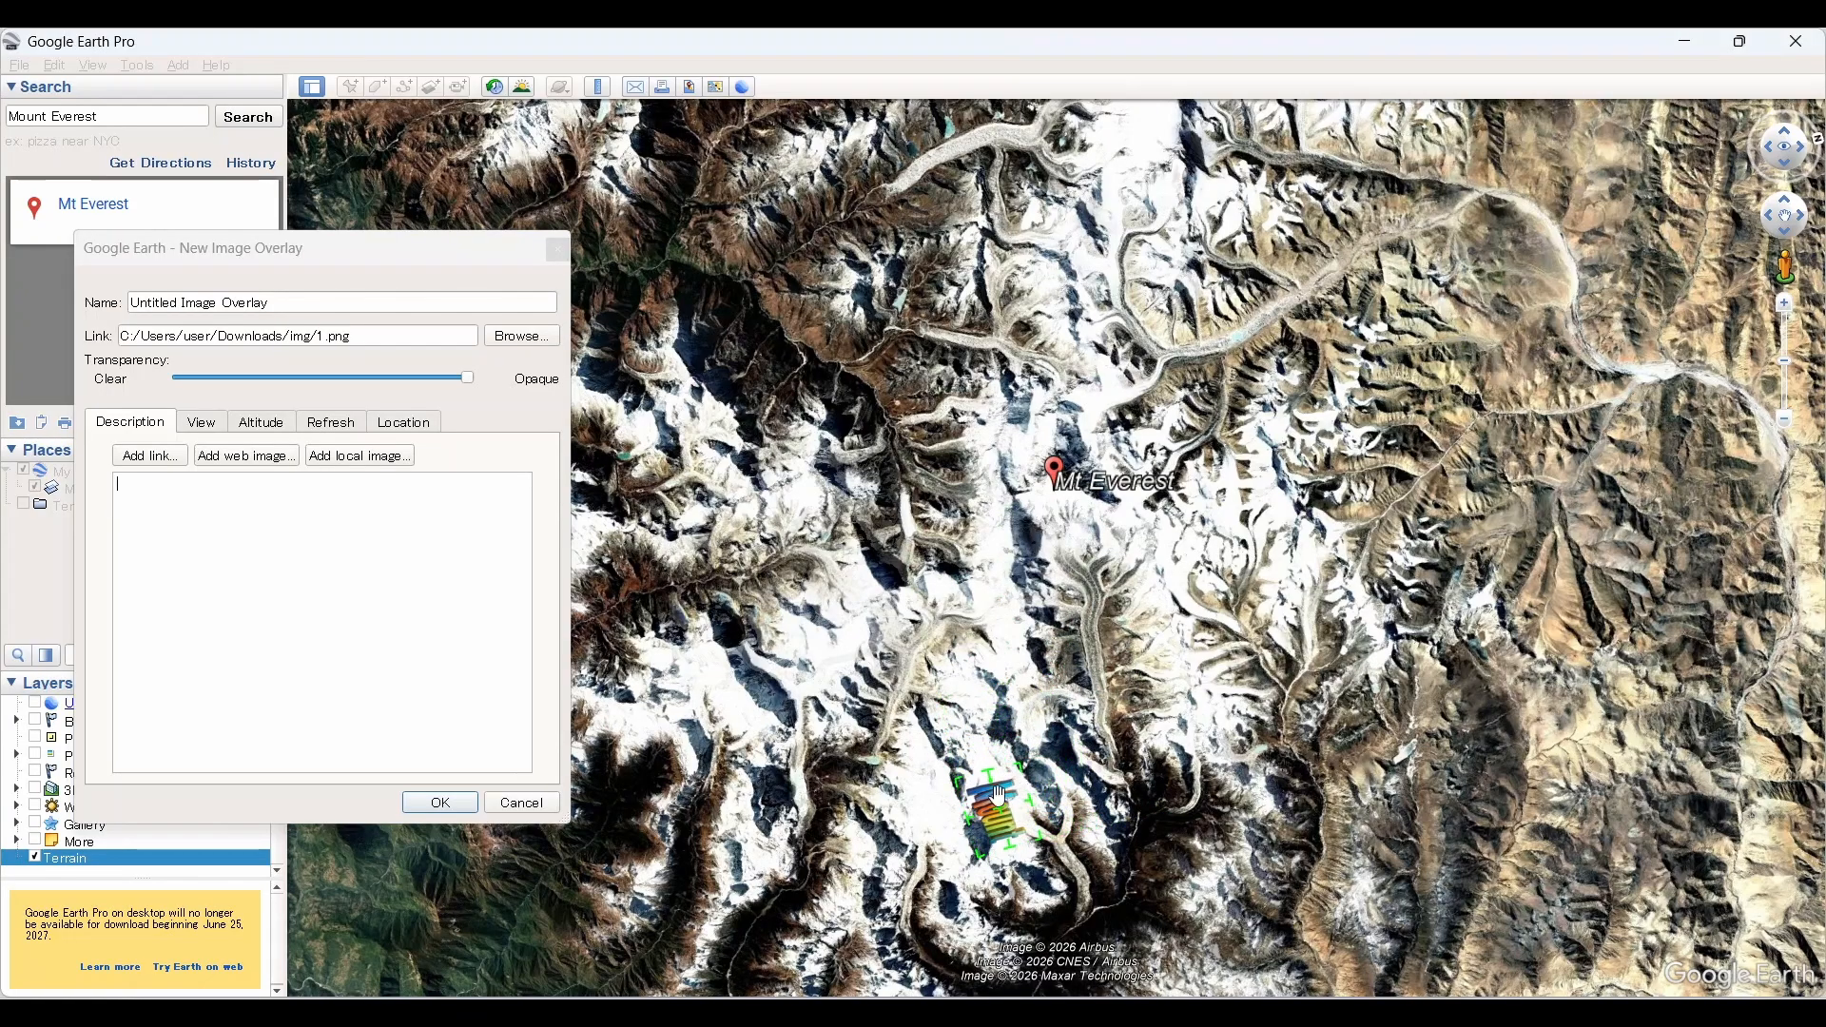
left_click_drag(994, 820, 1085, 490)
scroll(1085, 490, "up", 5)
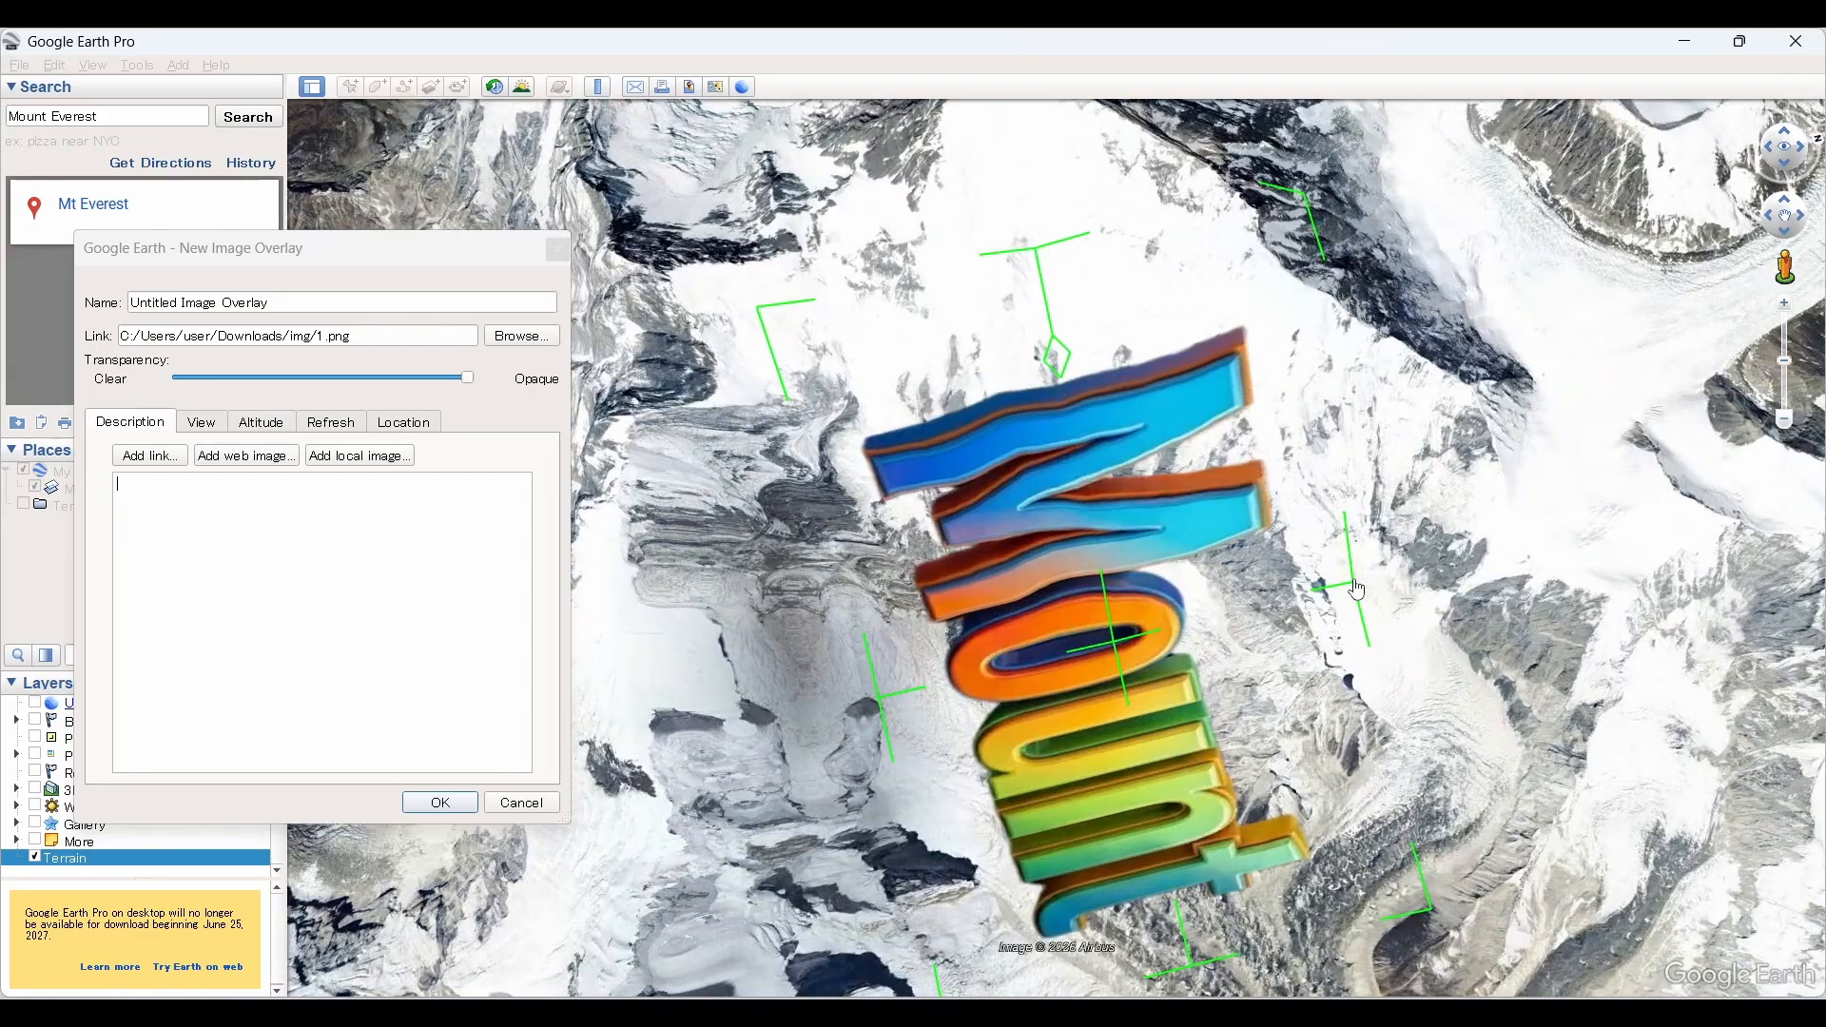
left_click_drag(1357, 589, 1306, 491)
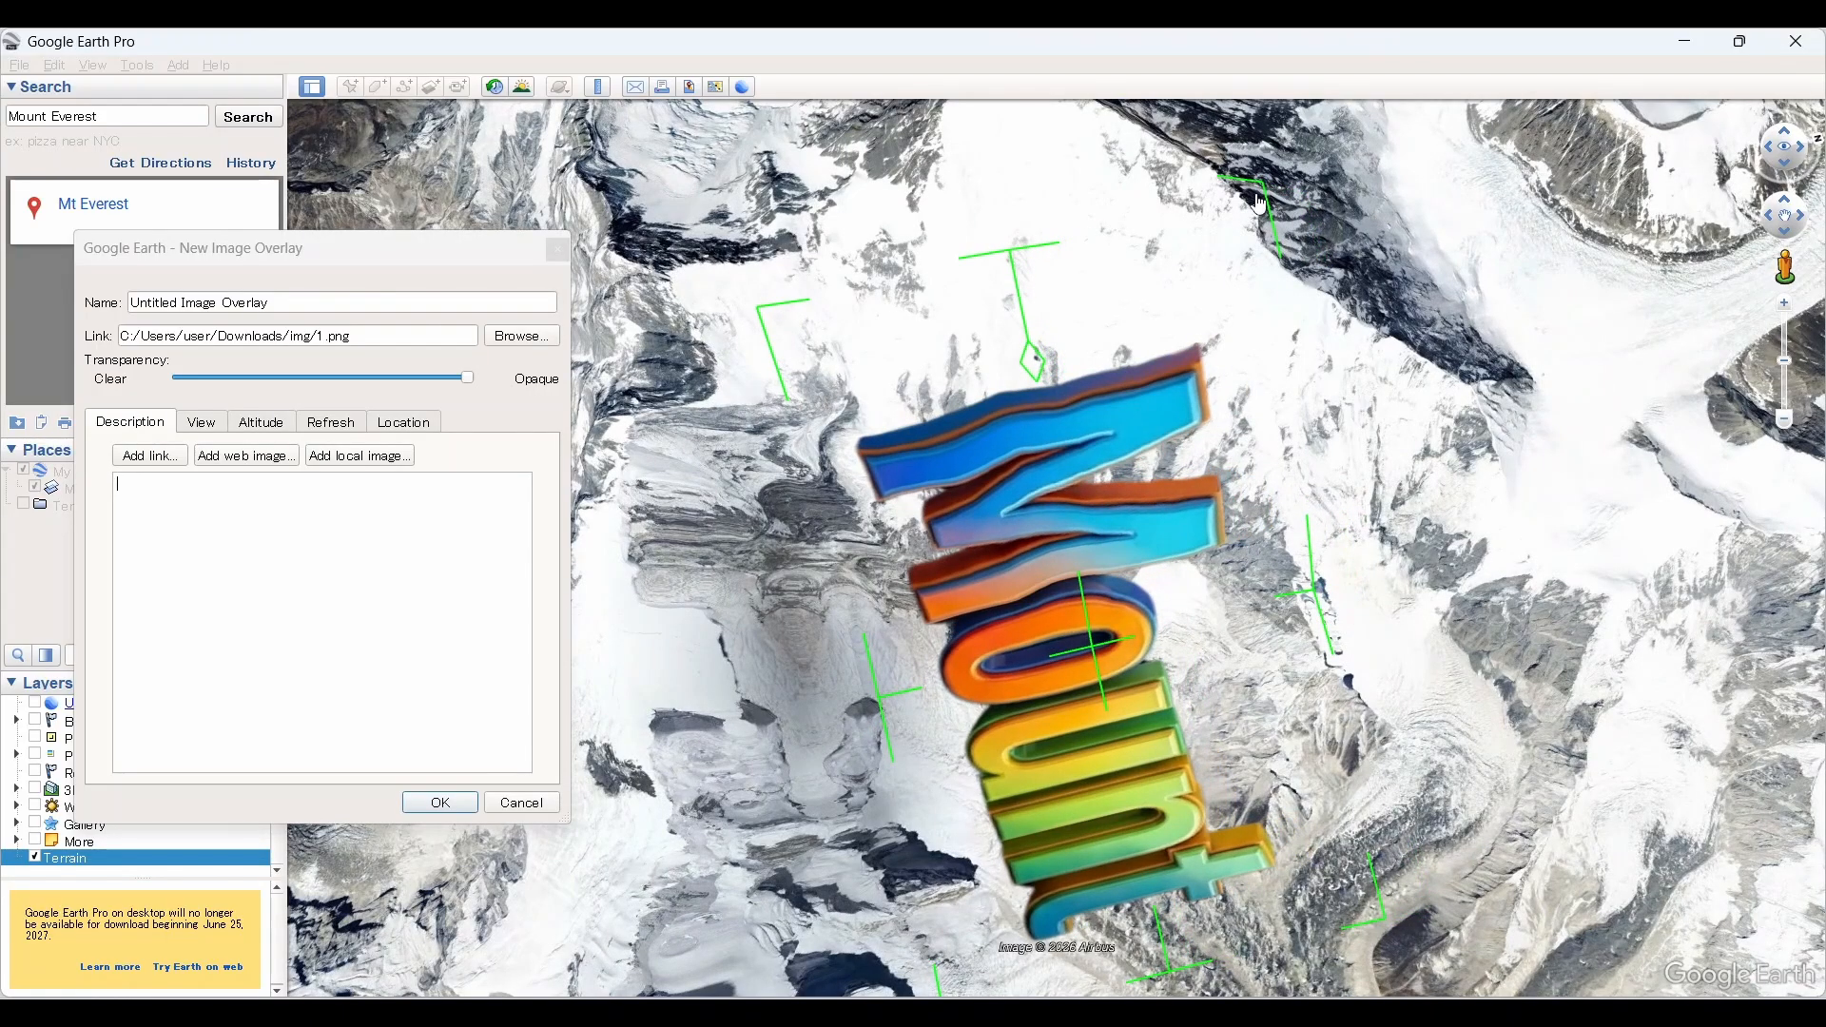
left_click_drag(1258, 202, 1046, 682)
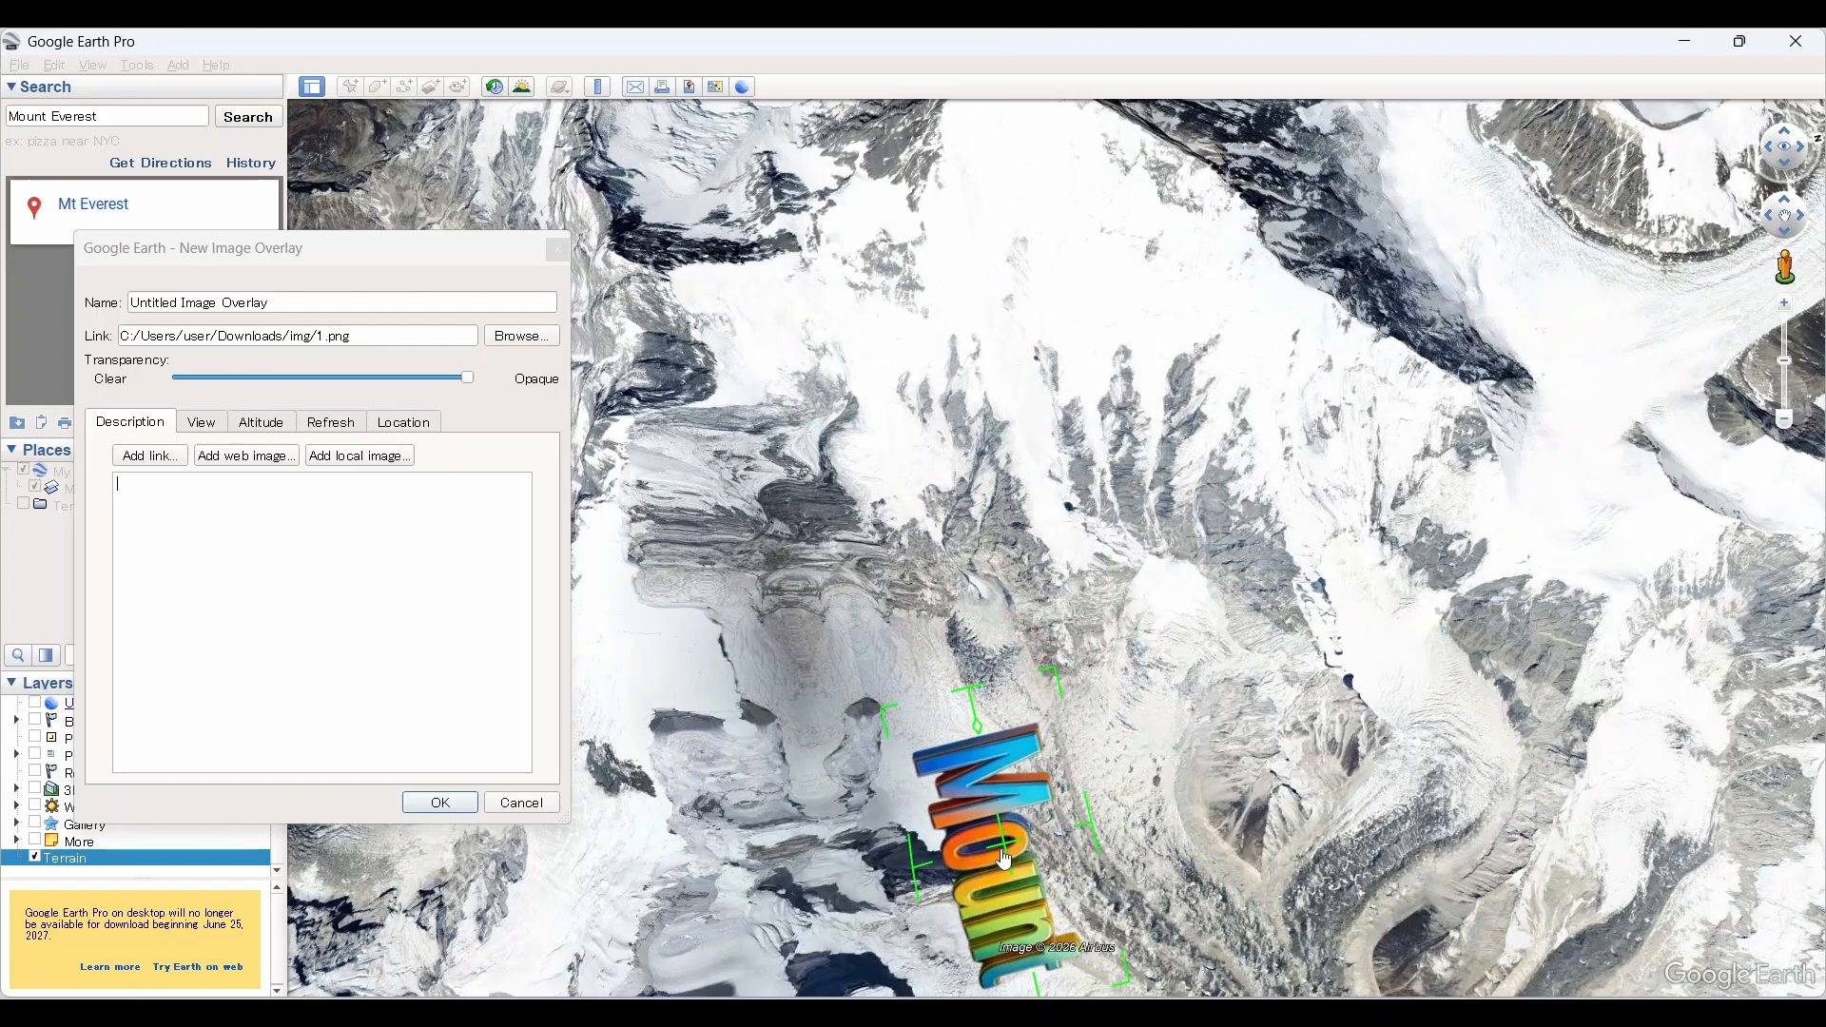
left_click_drag(1005, 859, 1081, 373)
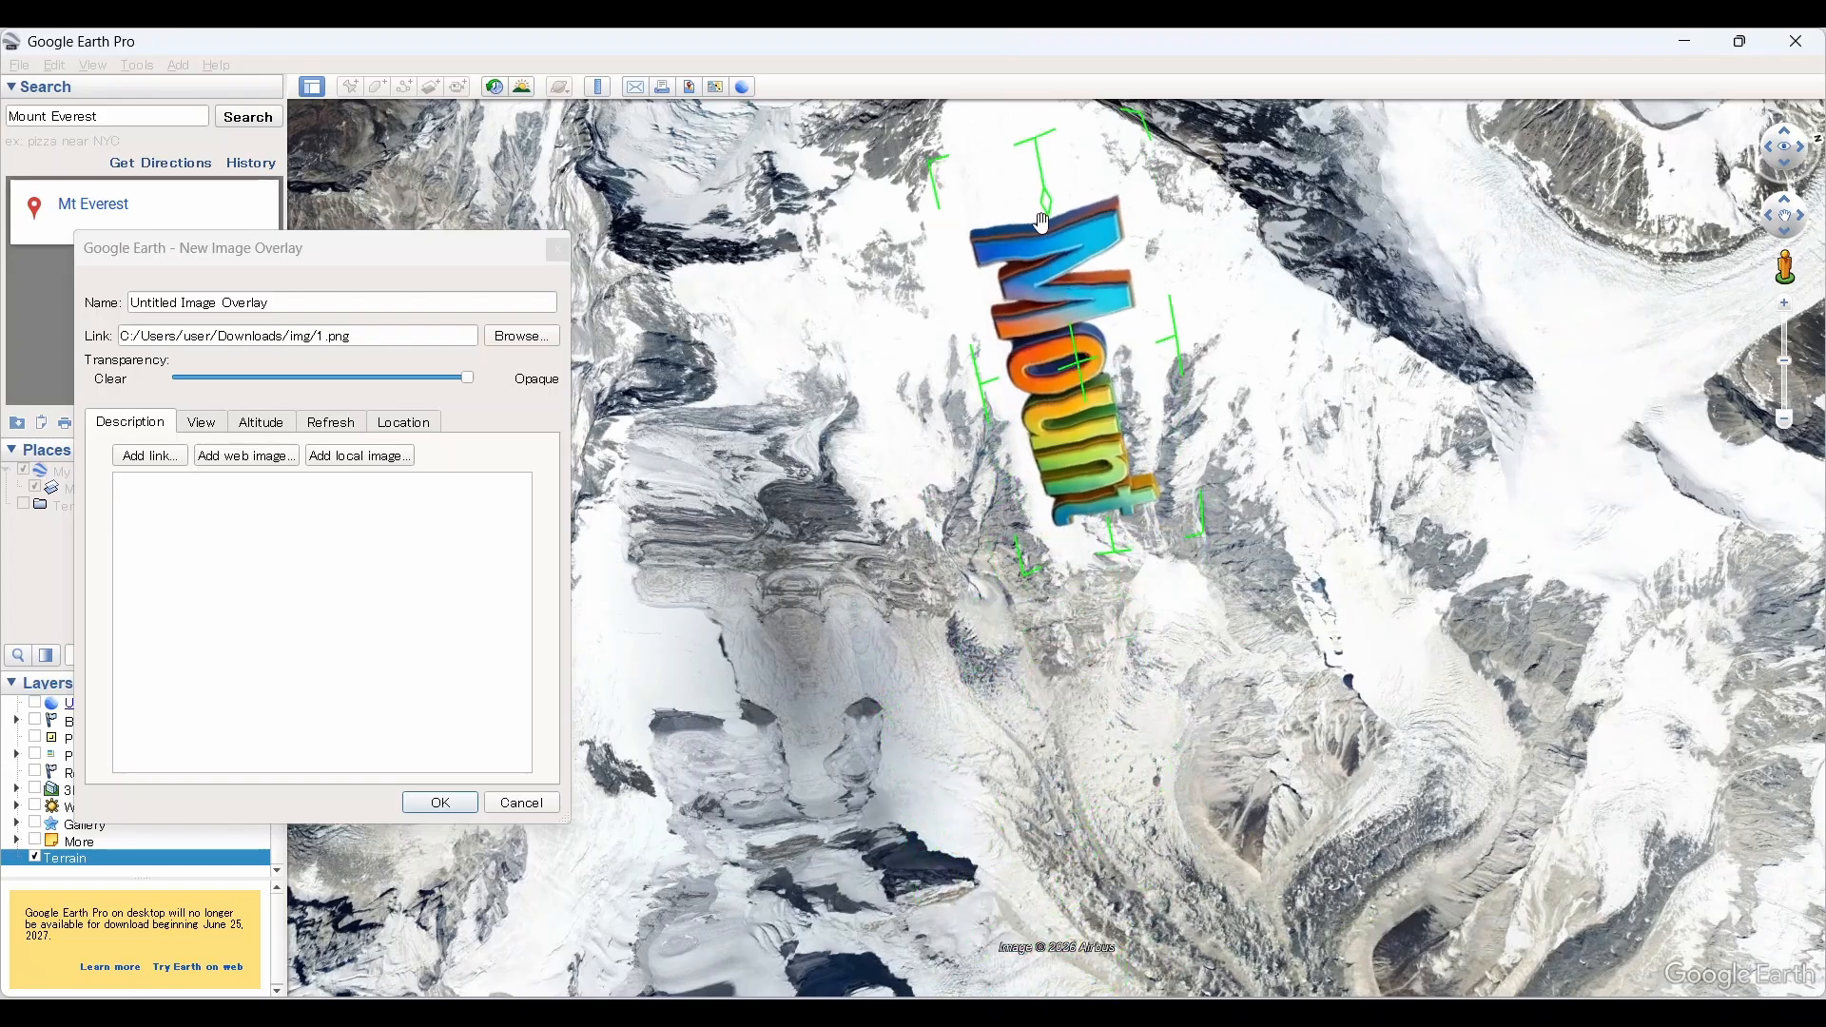
Step: Rotate the overlay so "Mount" reads horizontally, reduce its size, and place it just below the summit
left_click_drag(1049, 204, 835, 377)
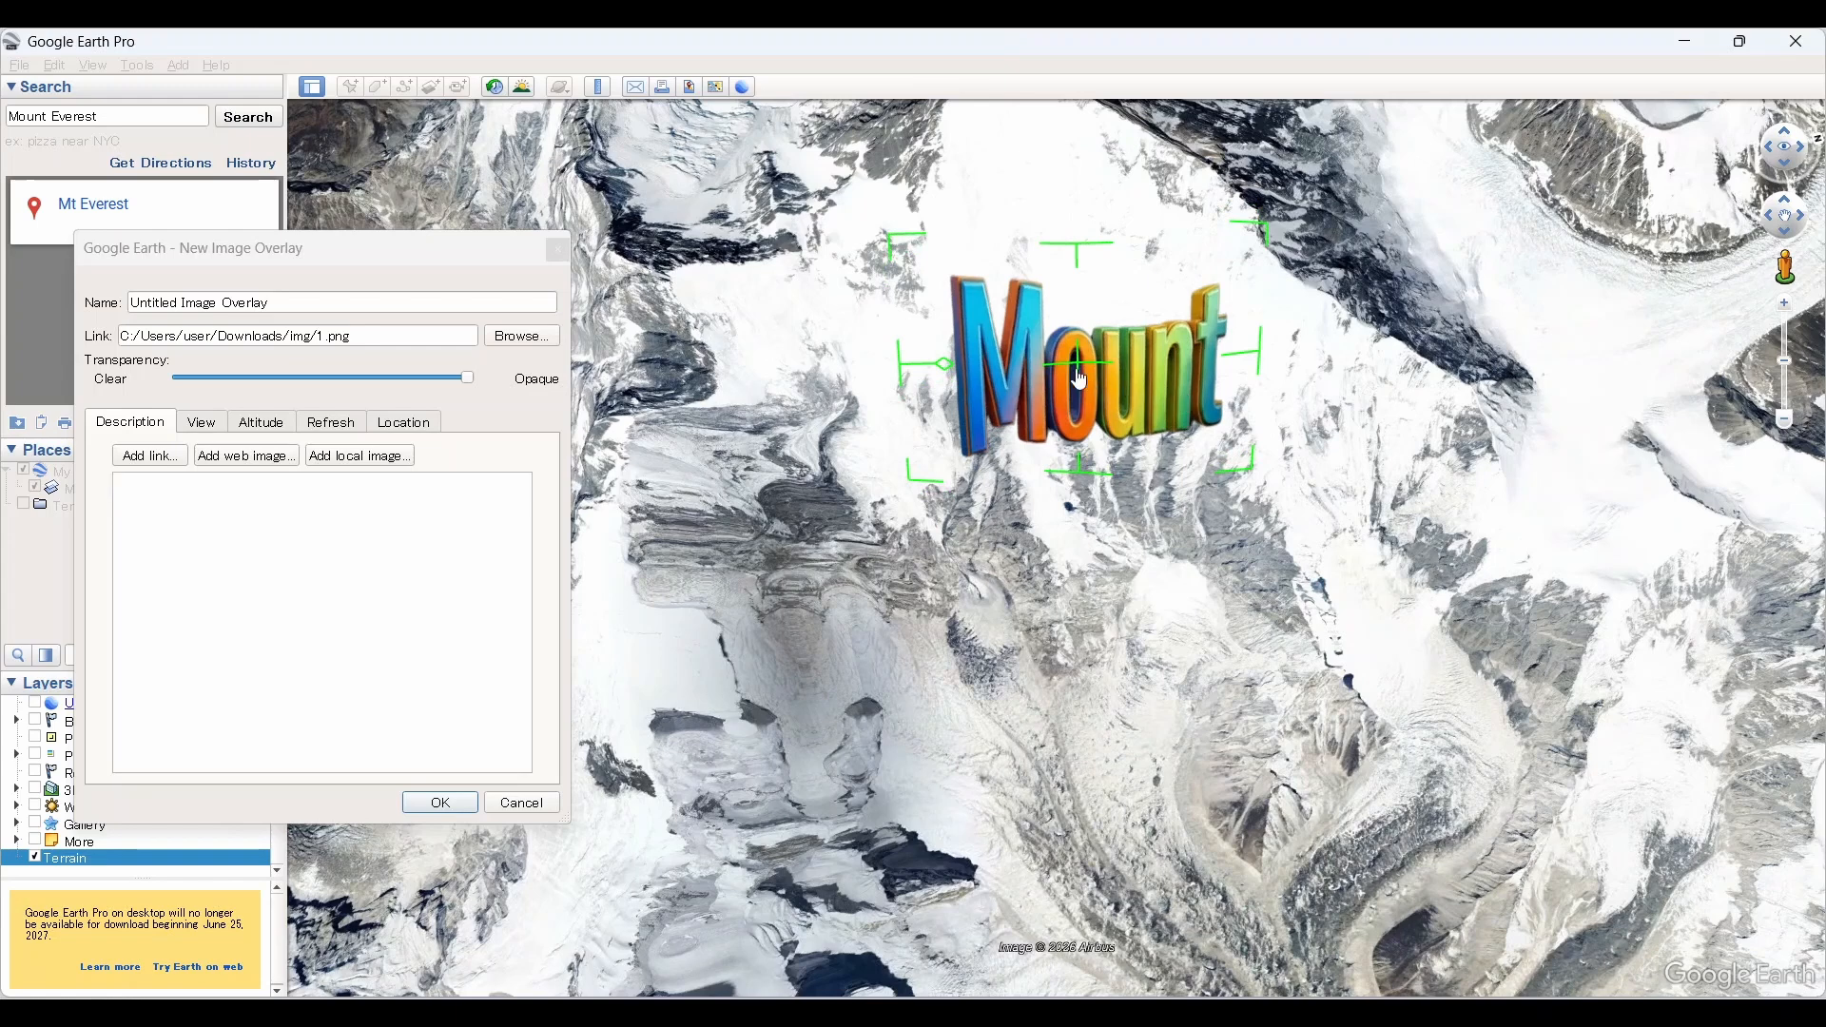
left_click_drag(1079, 380, 1044, 273)
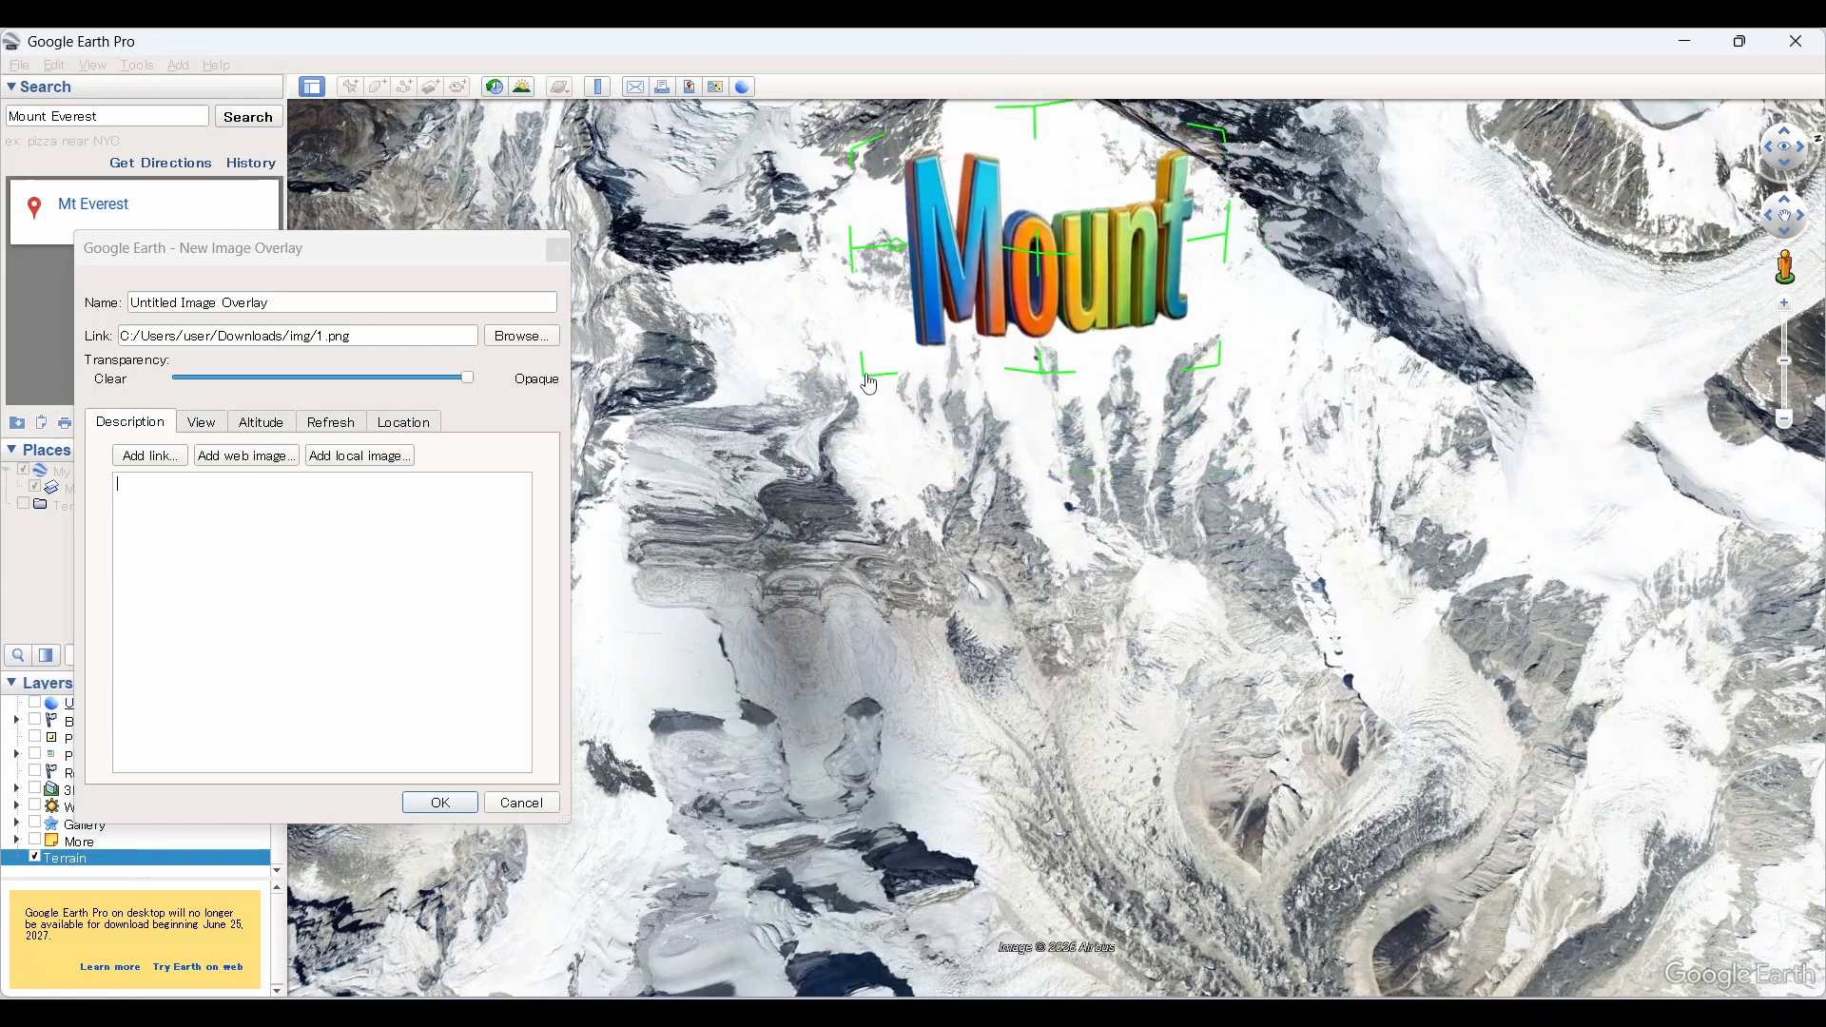
left_click_drag(869, 383, 1030, 296)
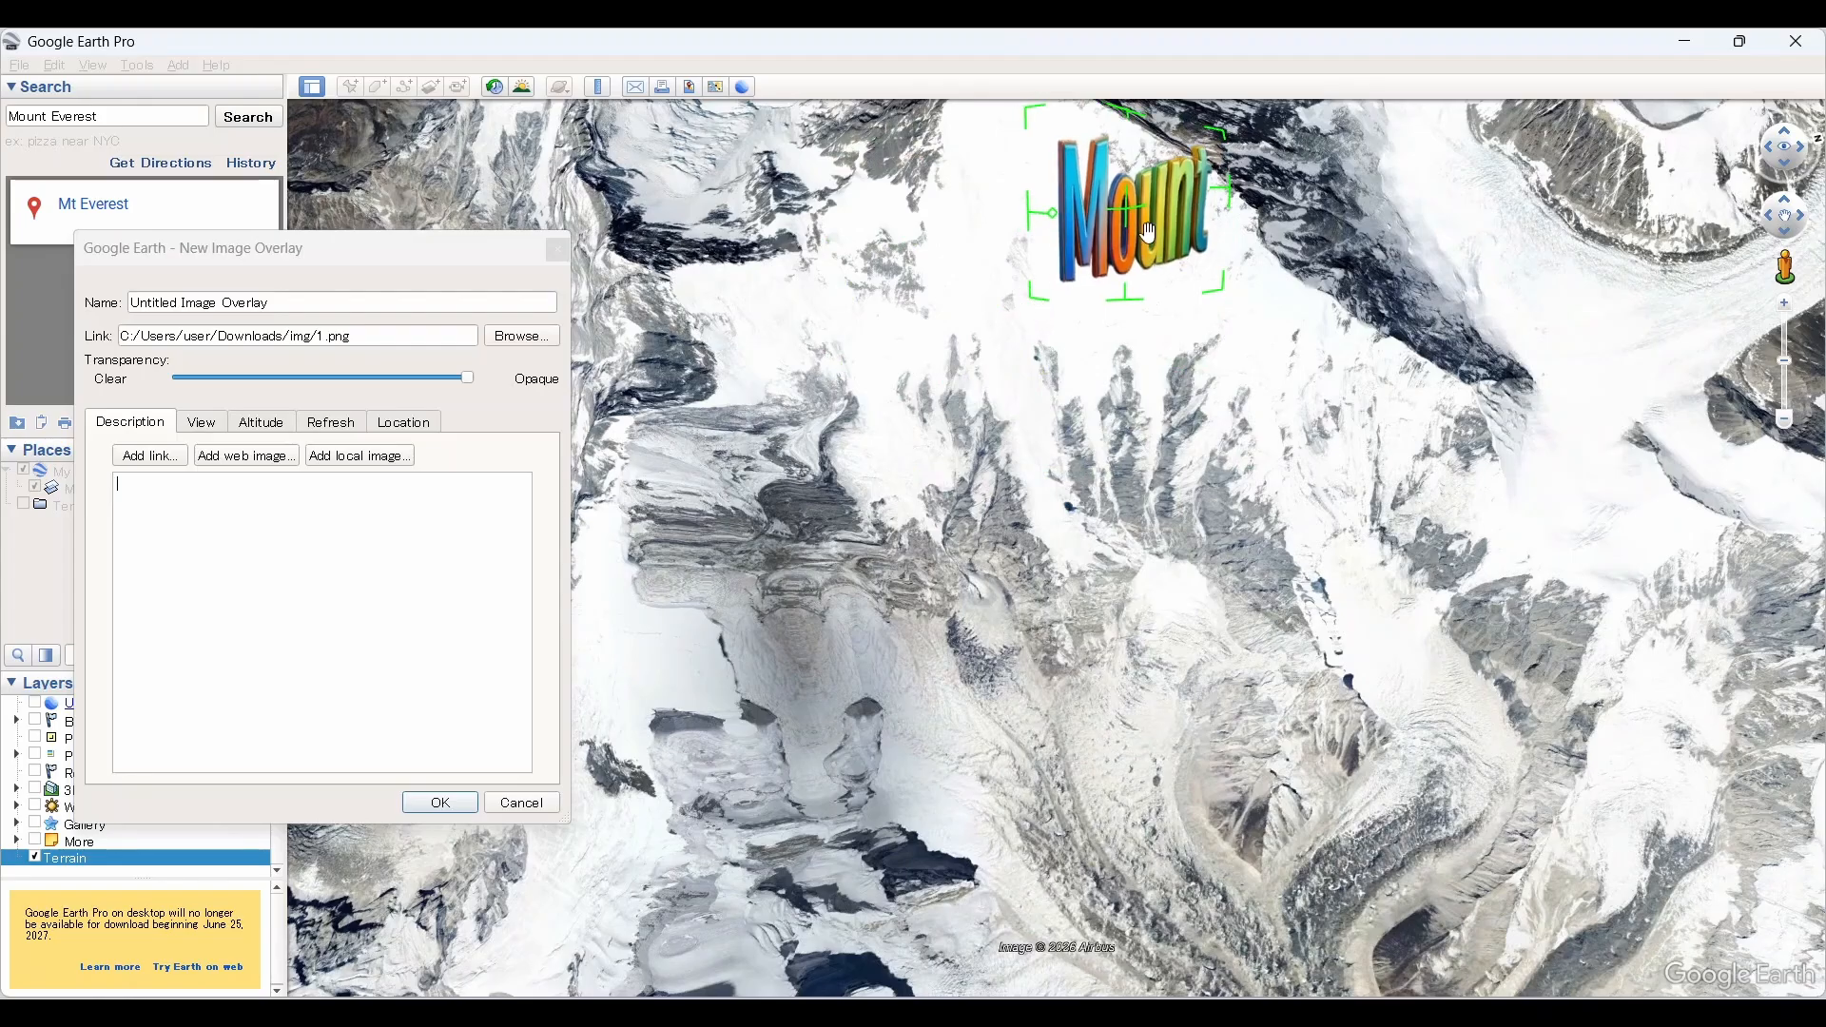
left_click_drag(1130, 217, 1006, 287)
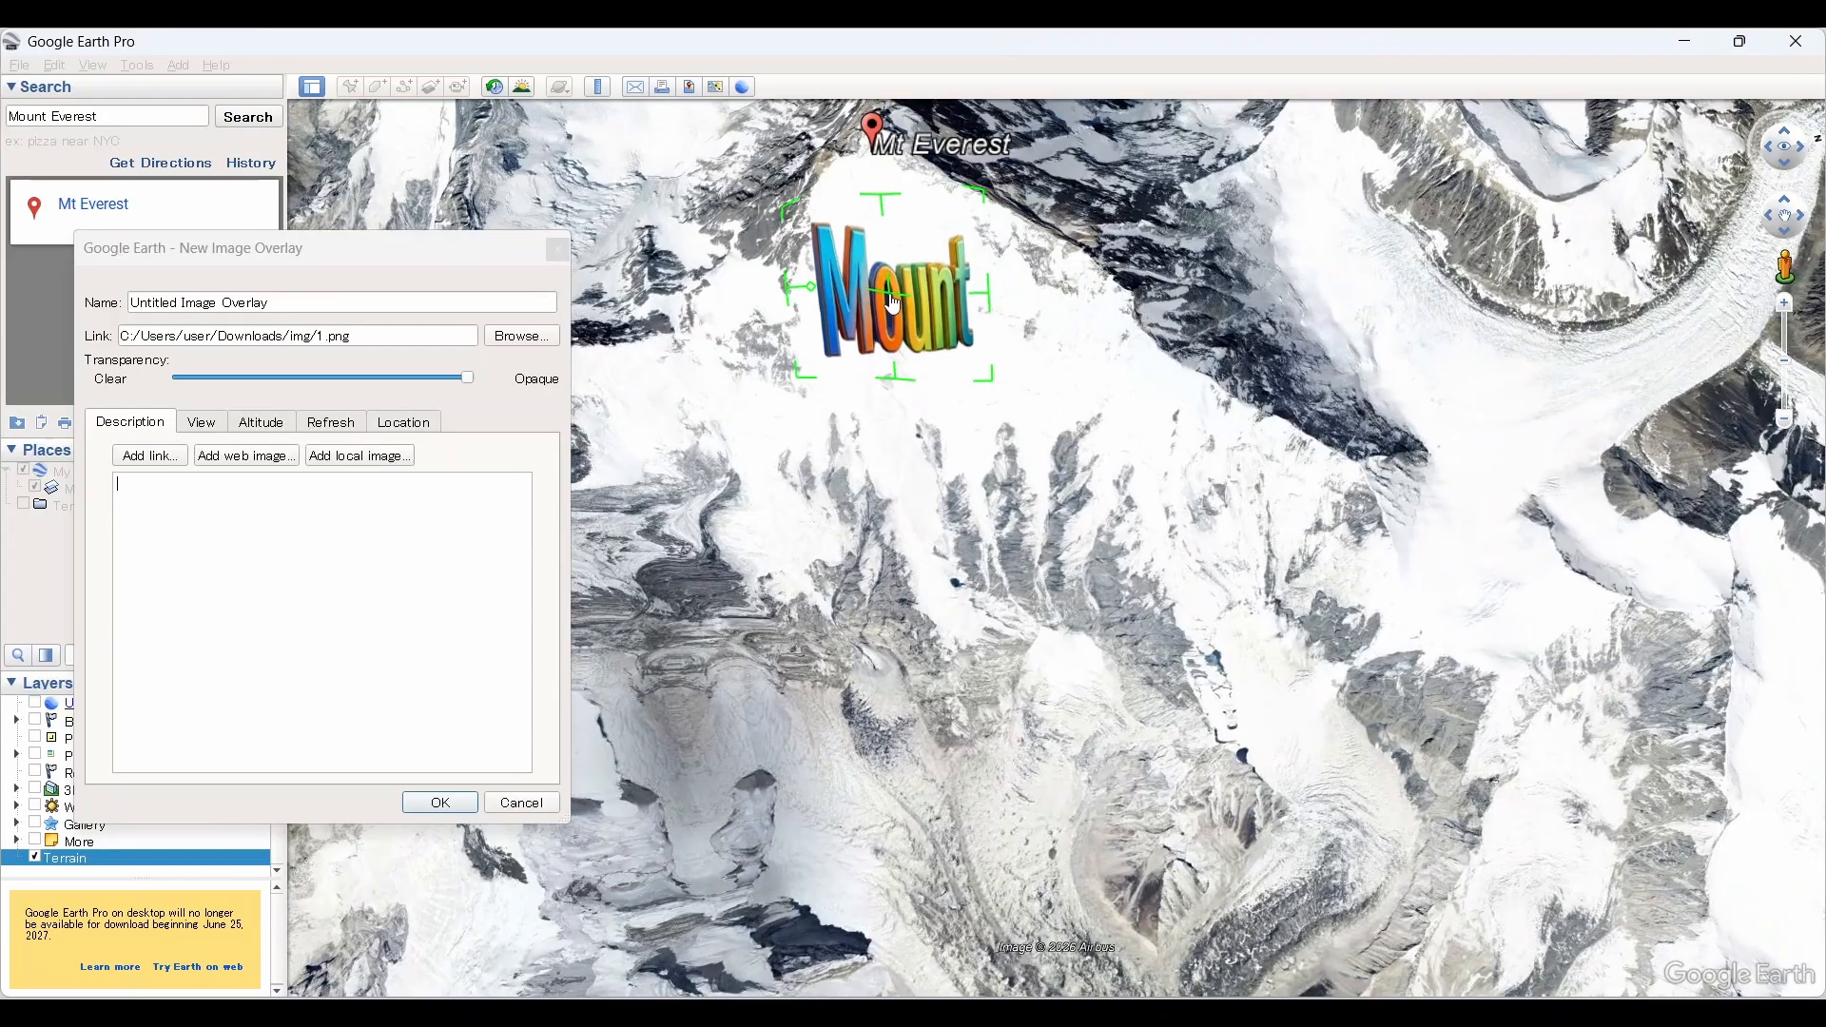
Step: Shift the "Mount" overlay slightly toward the left slope below the summit and lower its upper edge
scroll(886, 351, "up", 3)
middle_click_drag(897, 388, 938, 763)
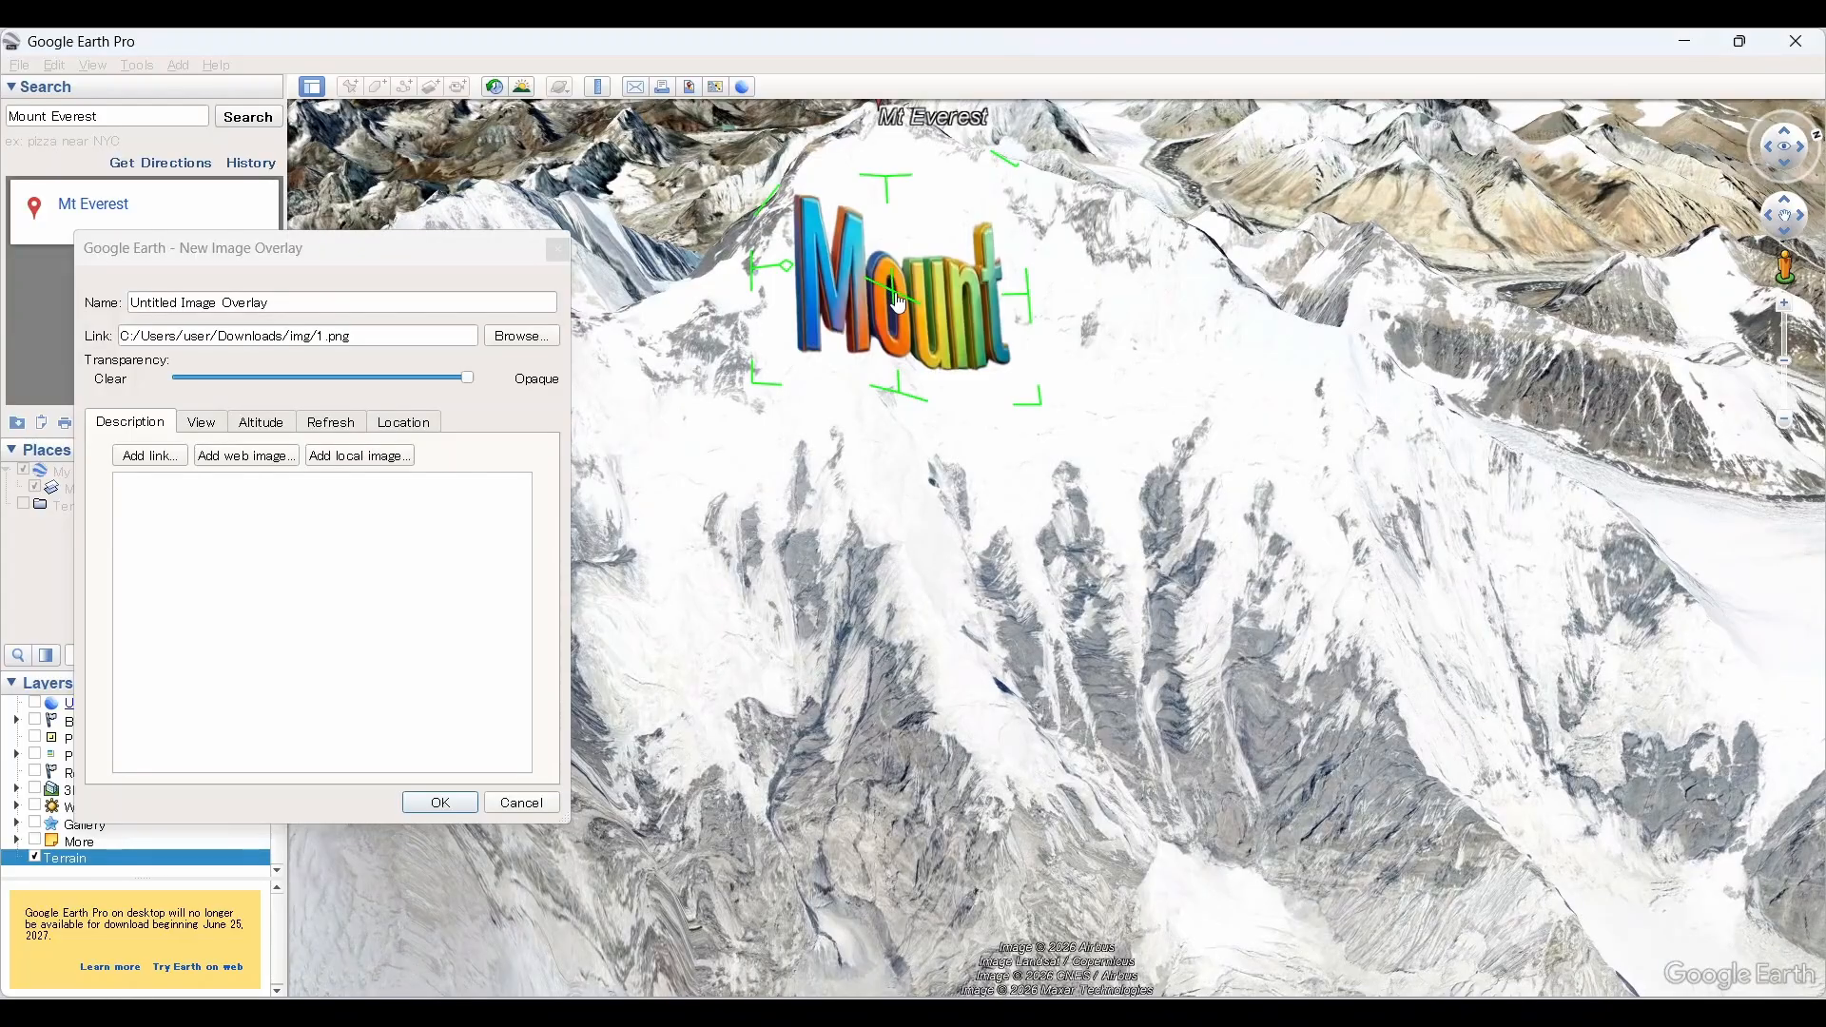
left_click_drag(900, 302, 839, 320)
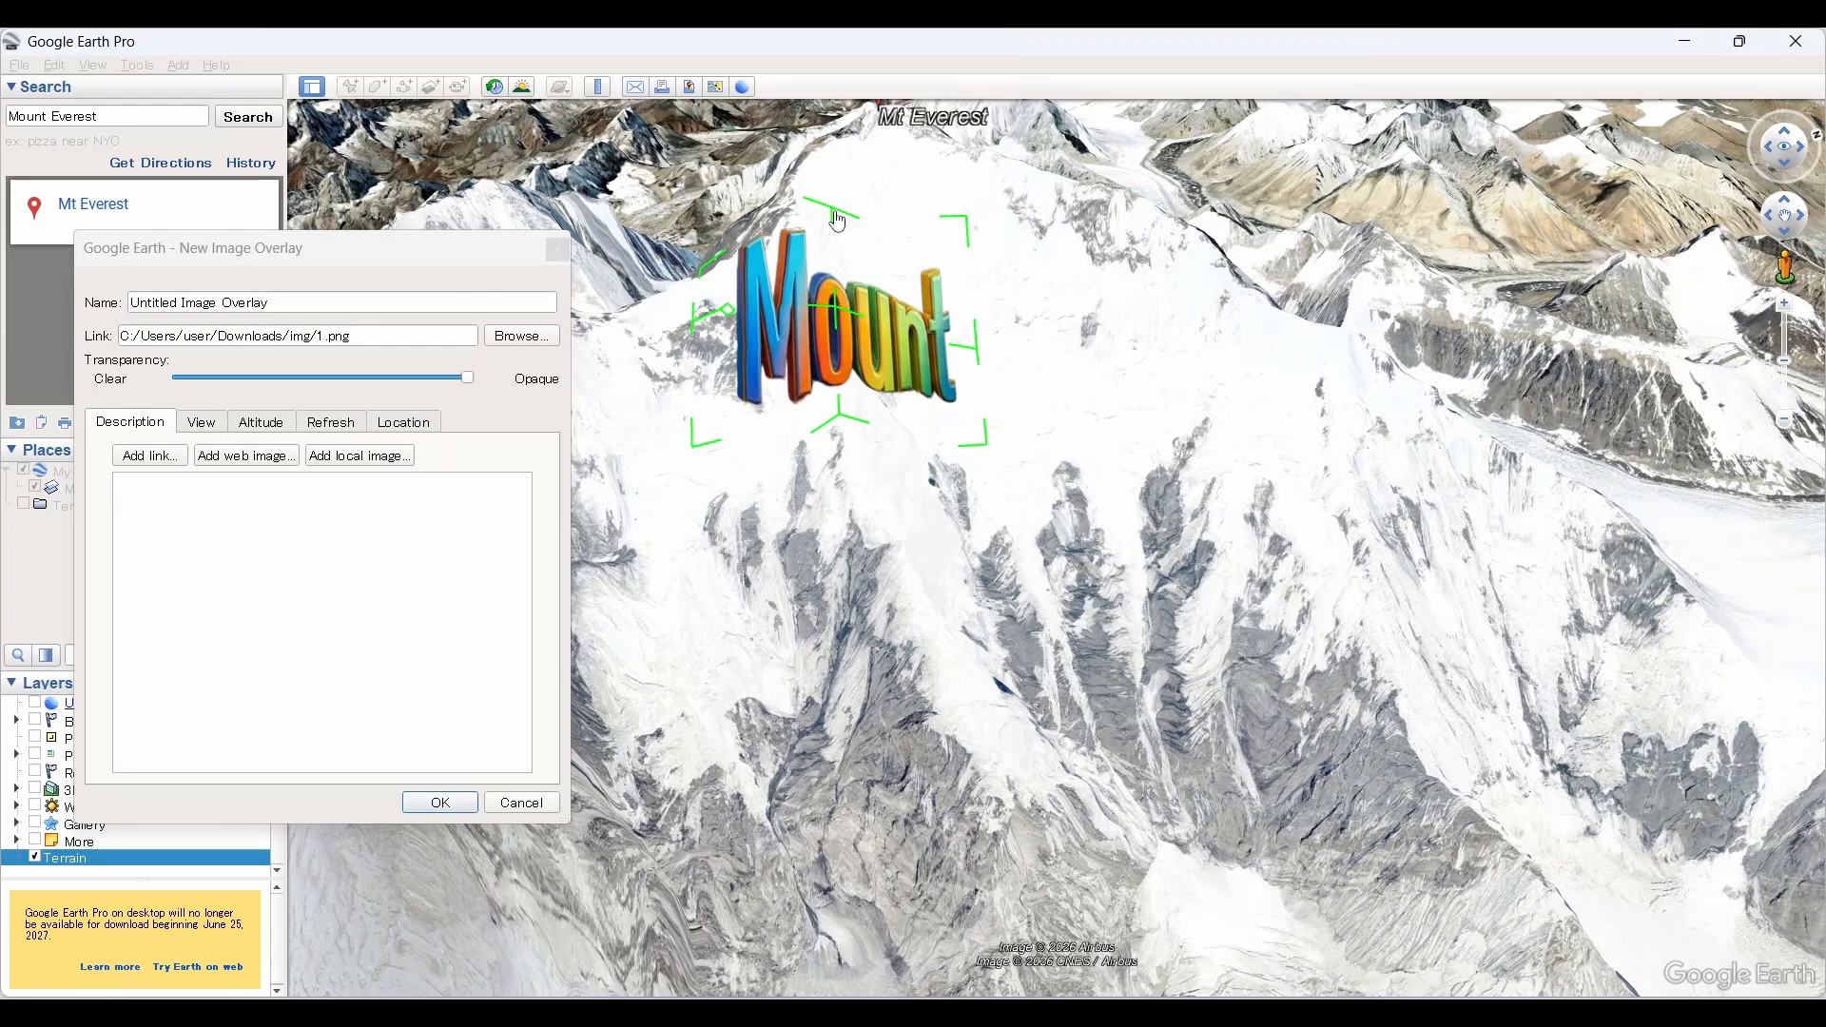
left_click_drag(837, 222, 838, 246)
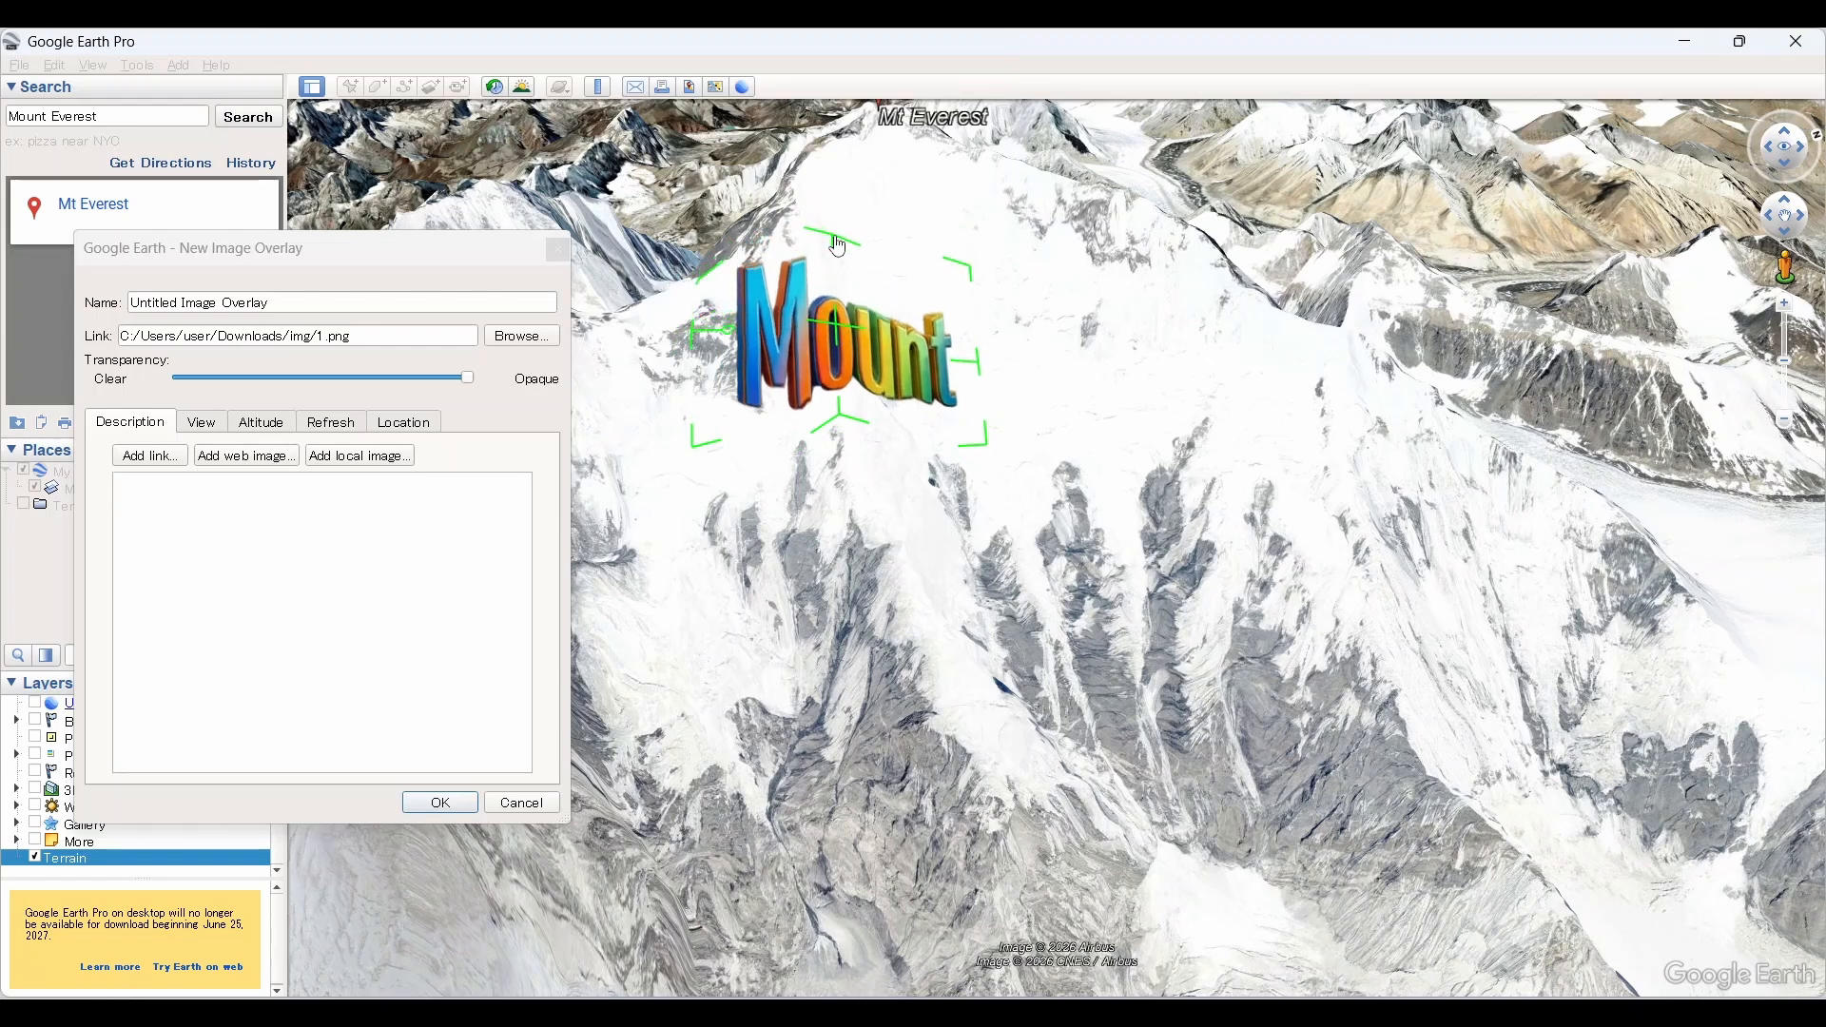
Step: Accept the "Mount" overlay and create another image overlay using the image 2.png from the img folder
left_click(440, 804)
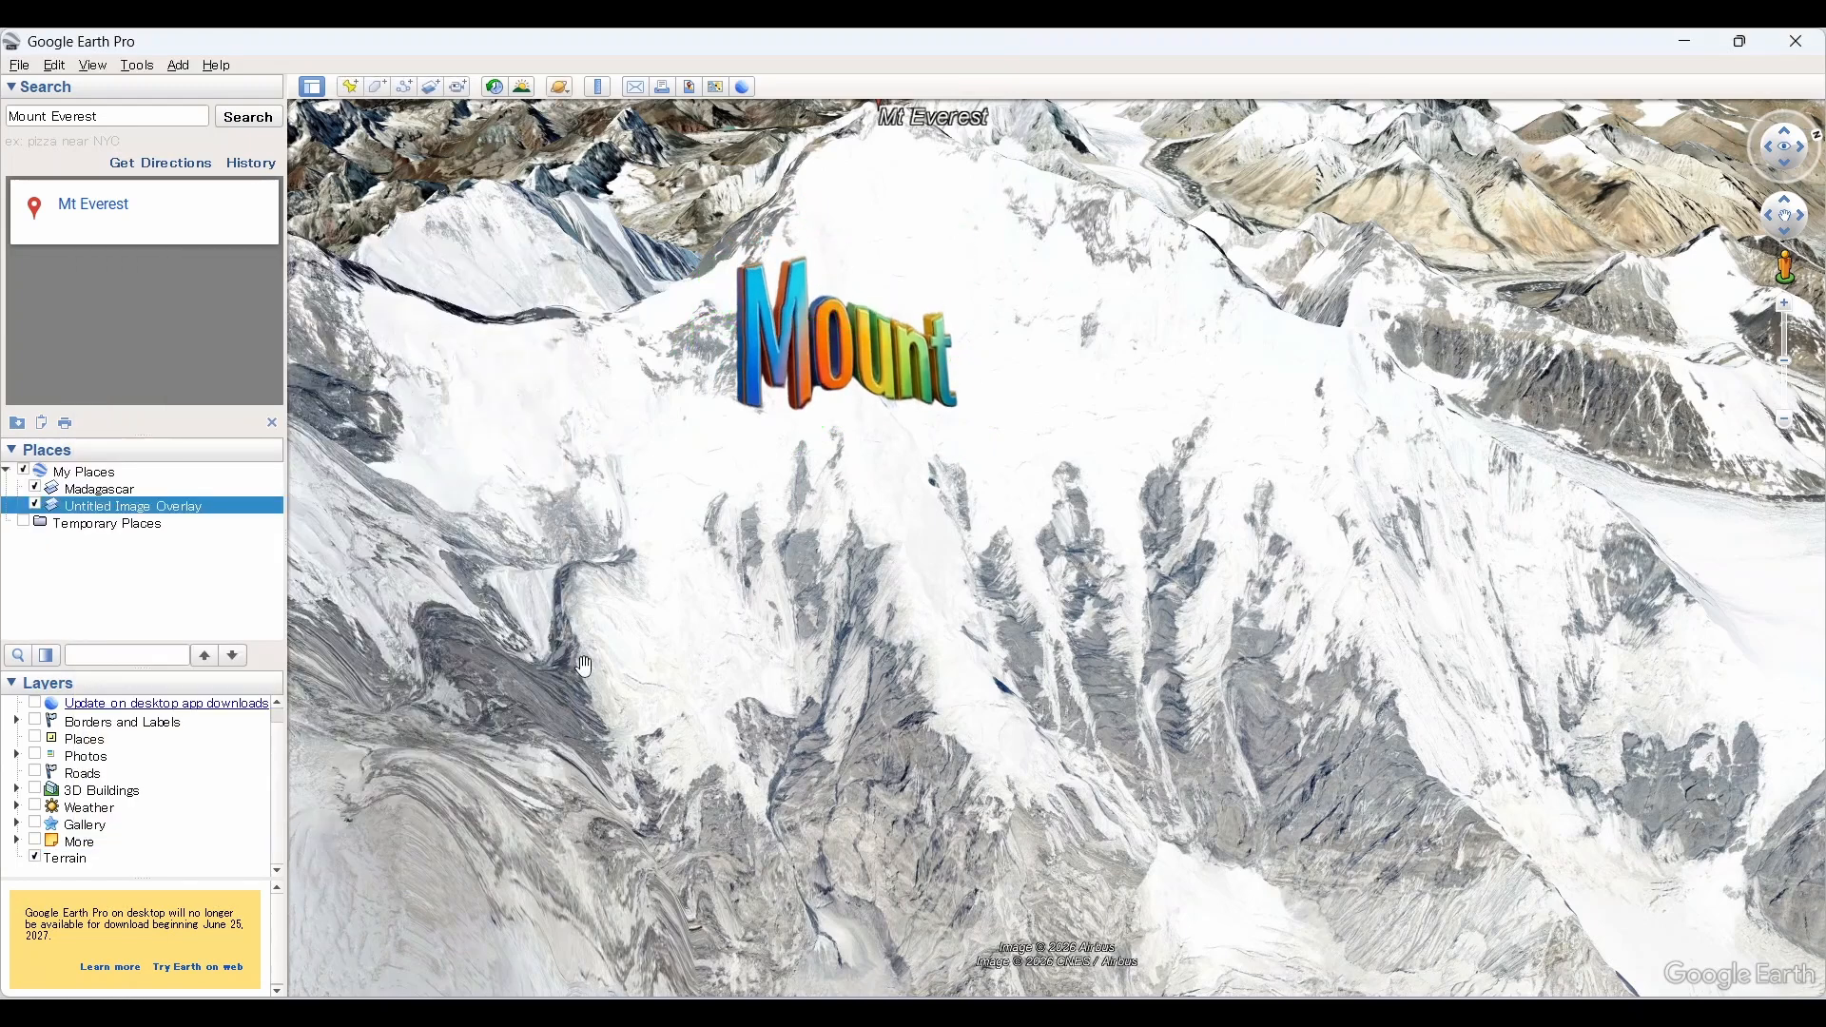
left_click(433, 91)
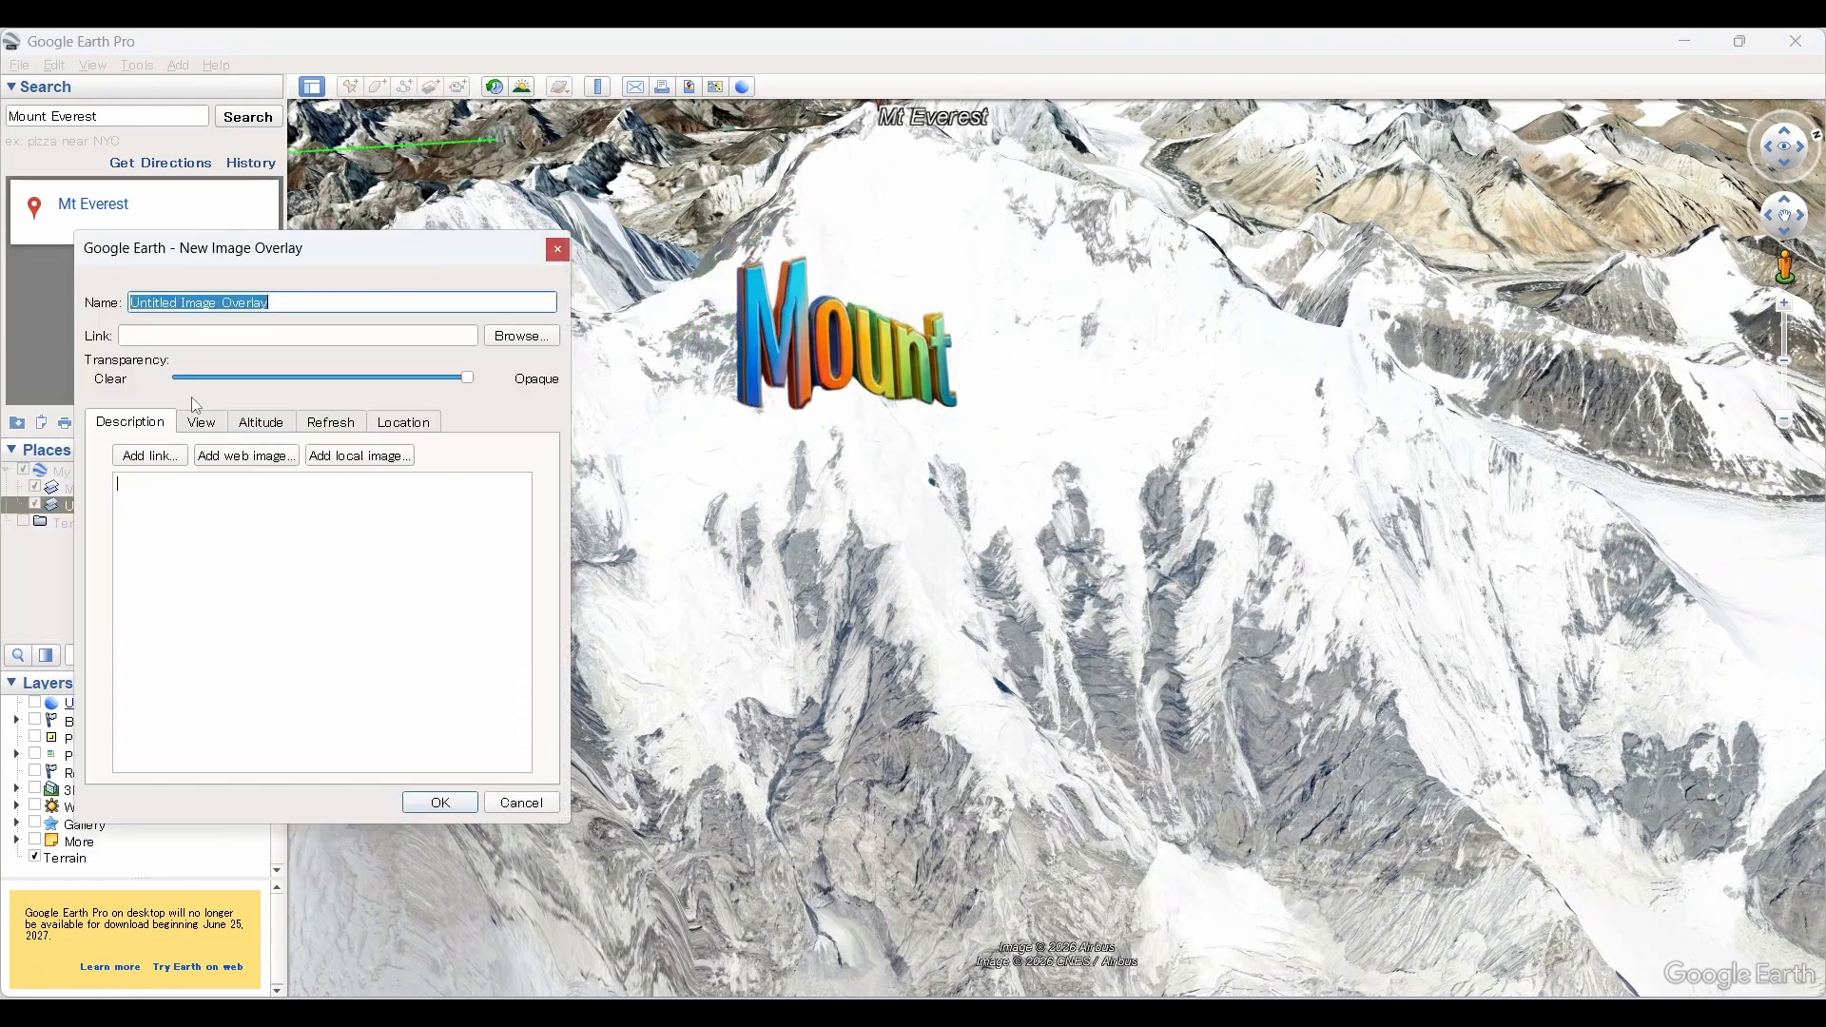
left_click(523, 339)
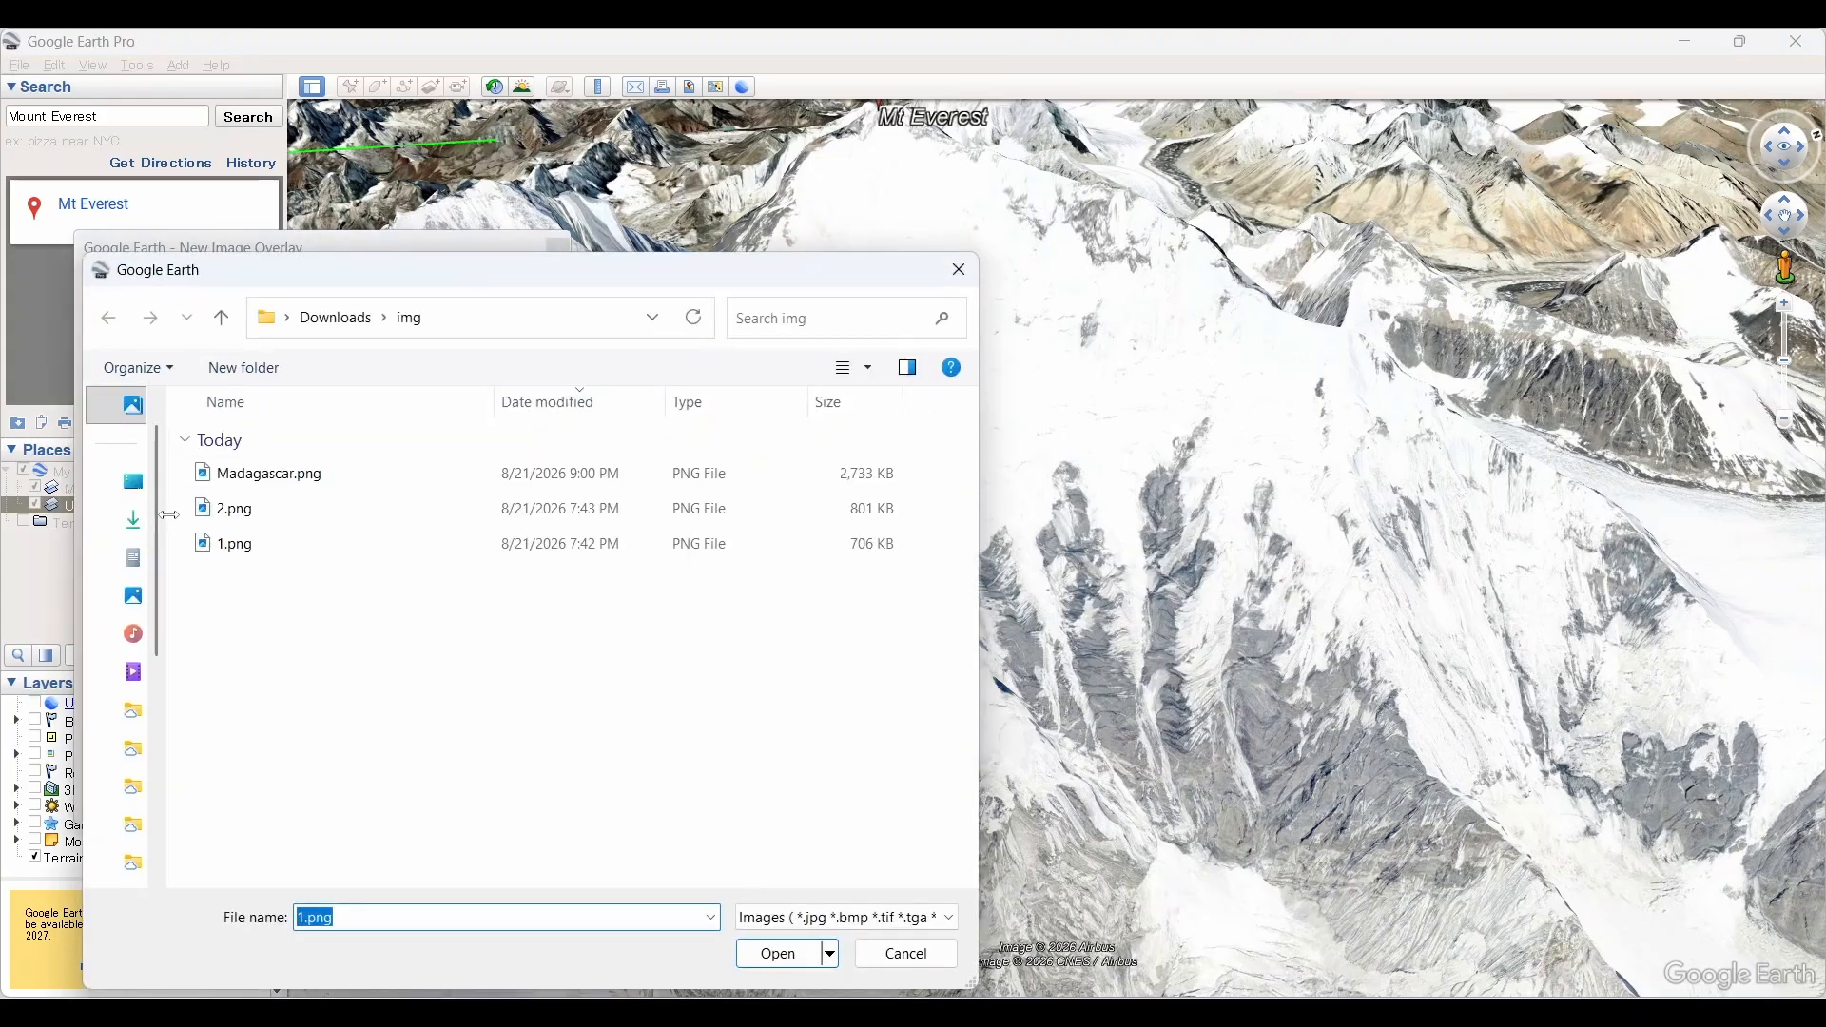
left_click(249, 520)
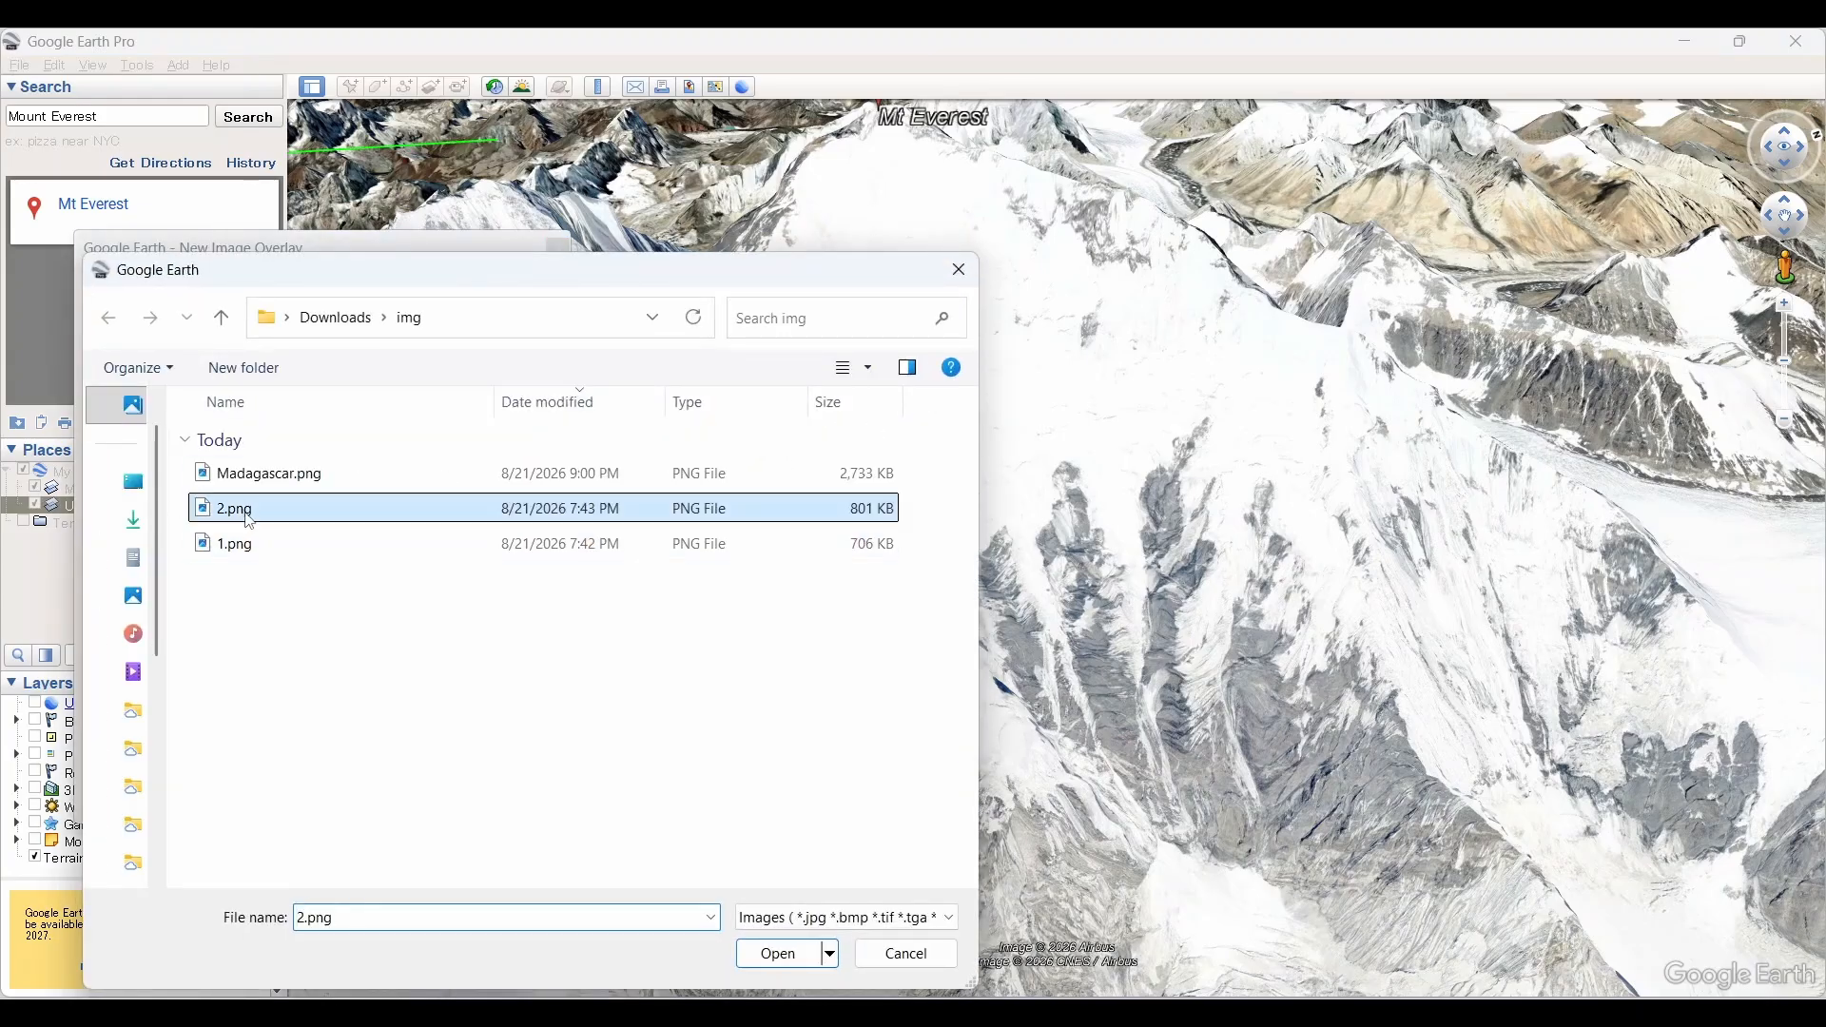
left_click(778, 953)
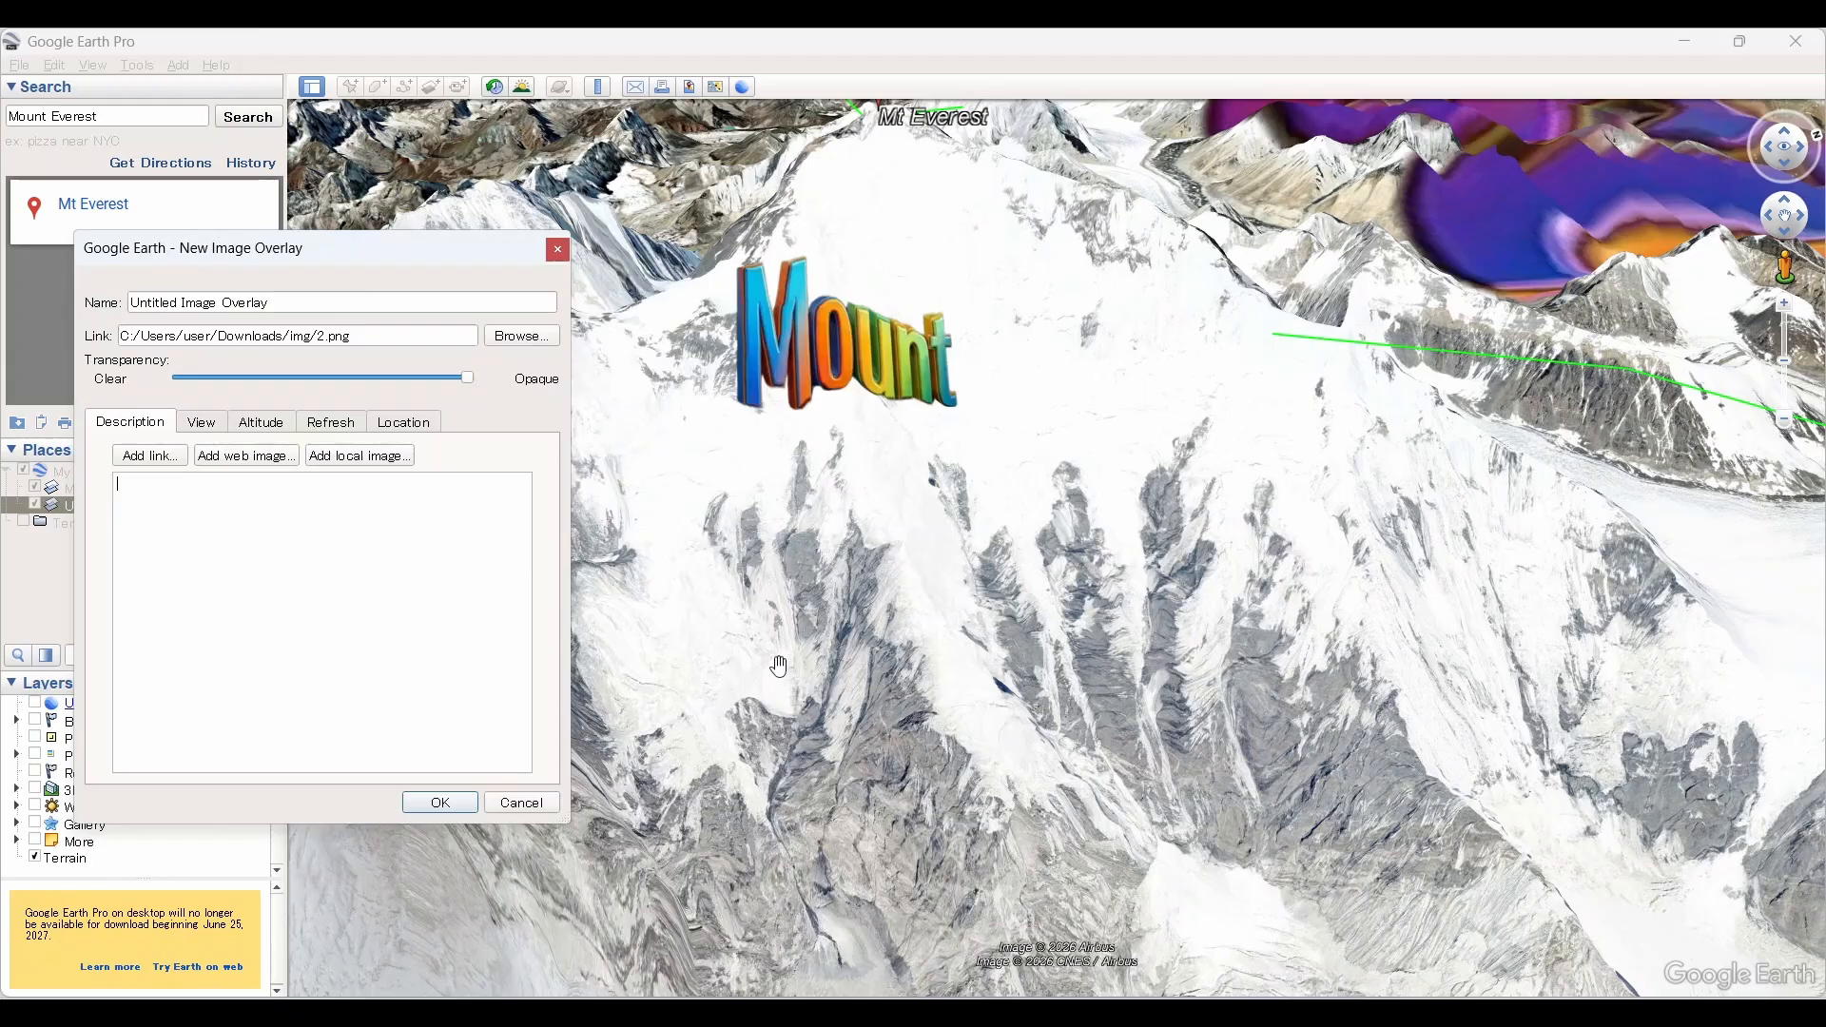
Step: Shrink the "Everest" image overlay and move it onto the snowy slope below the "Mount" lettering
scroll(778, 666, "down", 5)
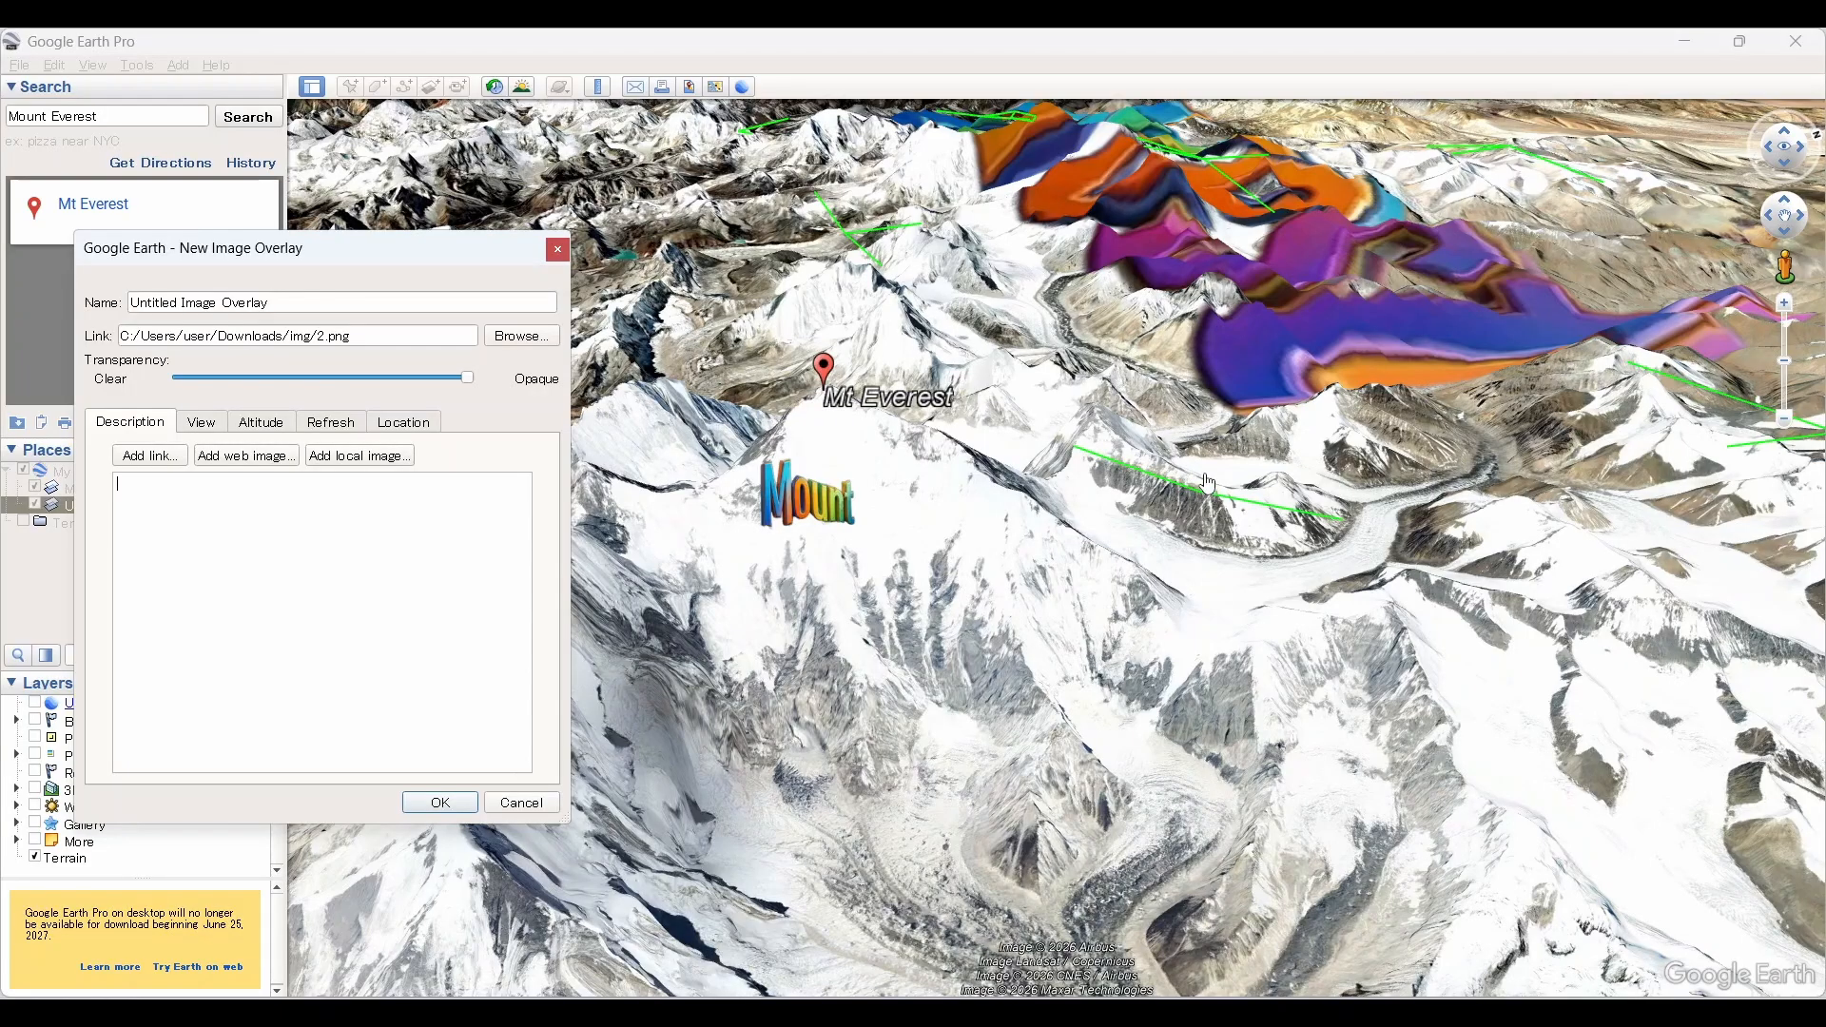
left_click_drag(1146, 320, 1094, 463)
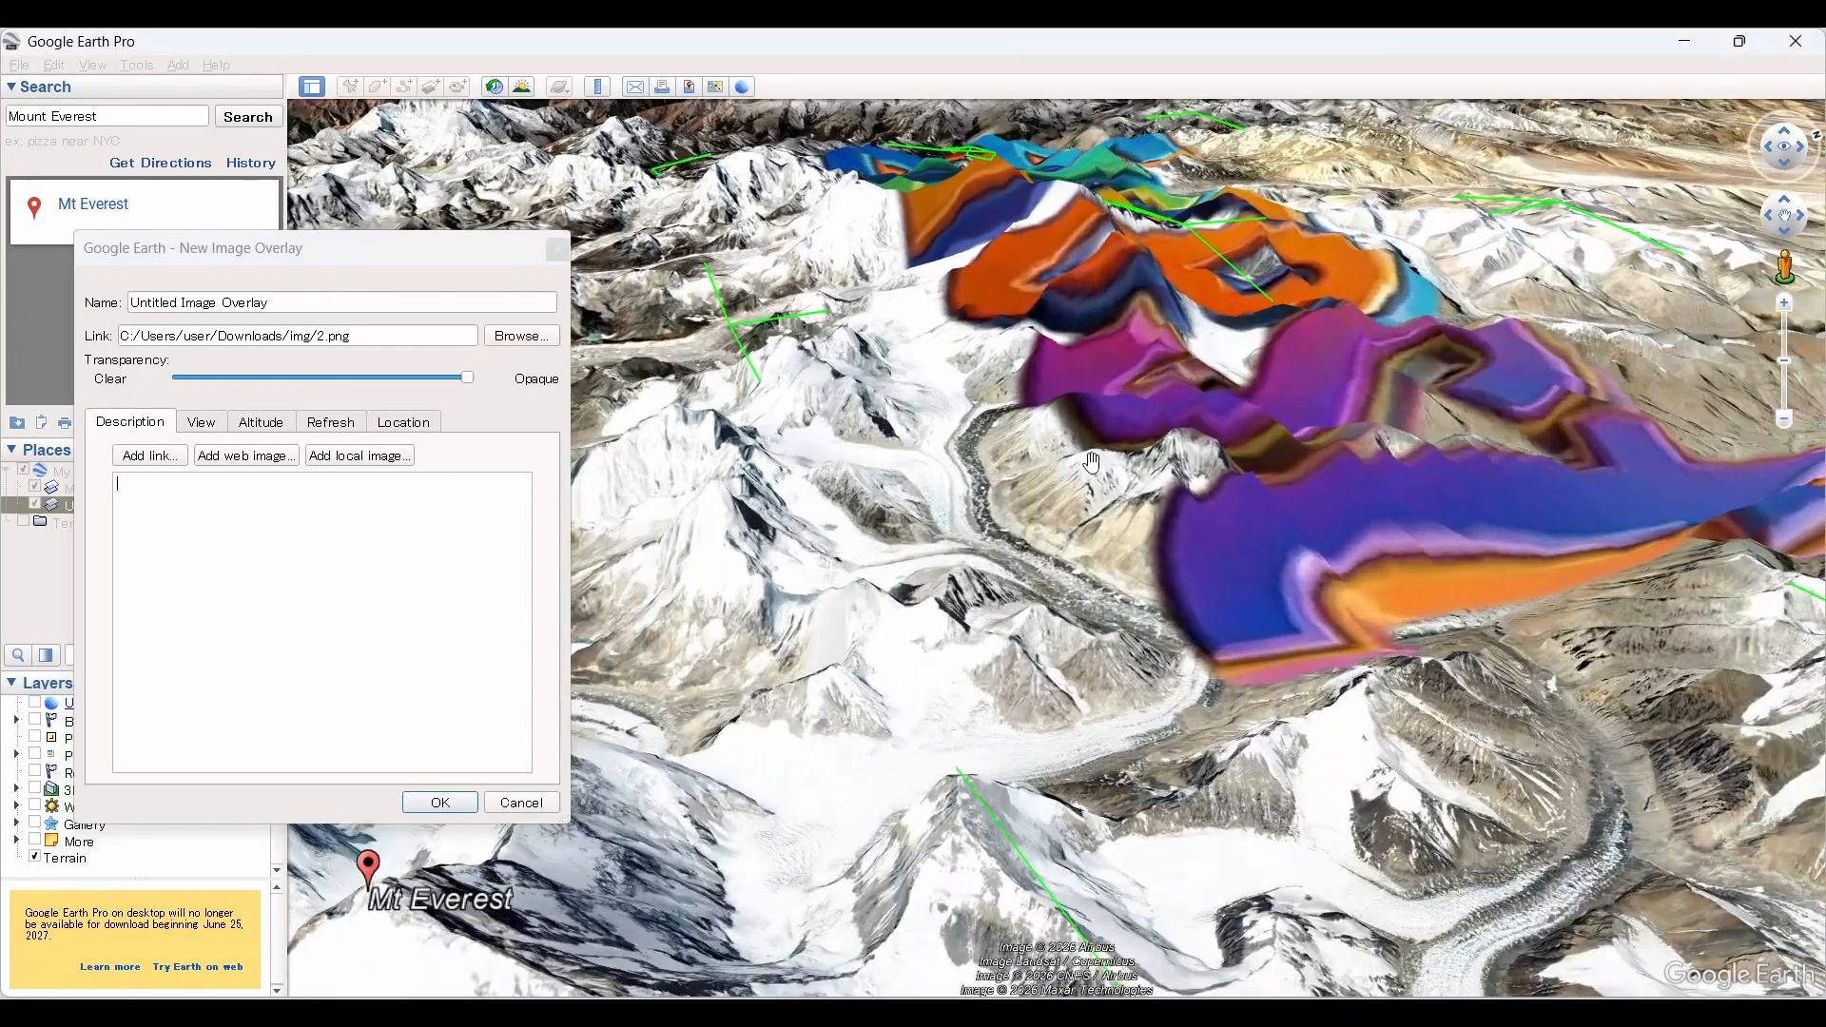
middle_click_drag(1095, 450, 1088, 173)
scroll(1089, 321, "down", 7)
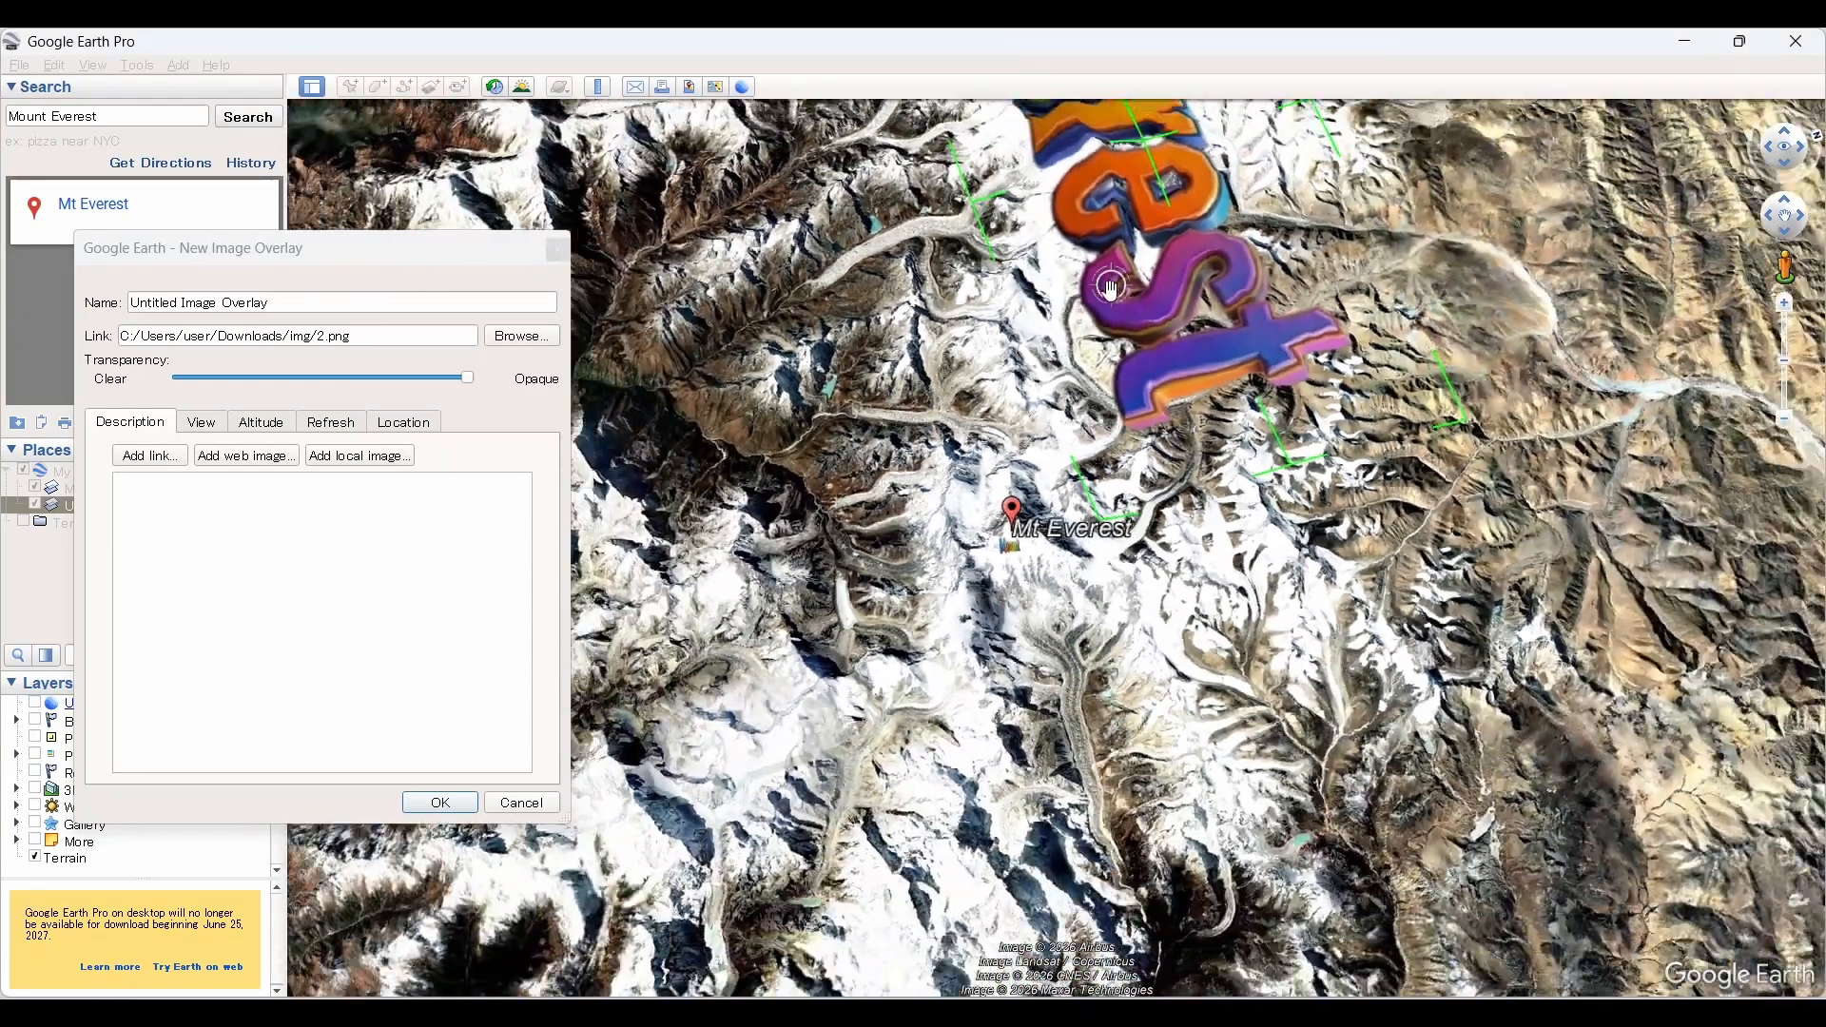
scroll(1110, 288, "down", 2)
left_click_drag(1103, 159, 1096, 411)
left_click_drag(1166, 143, 1123, 650)
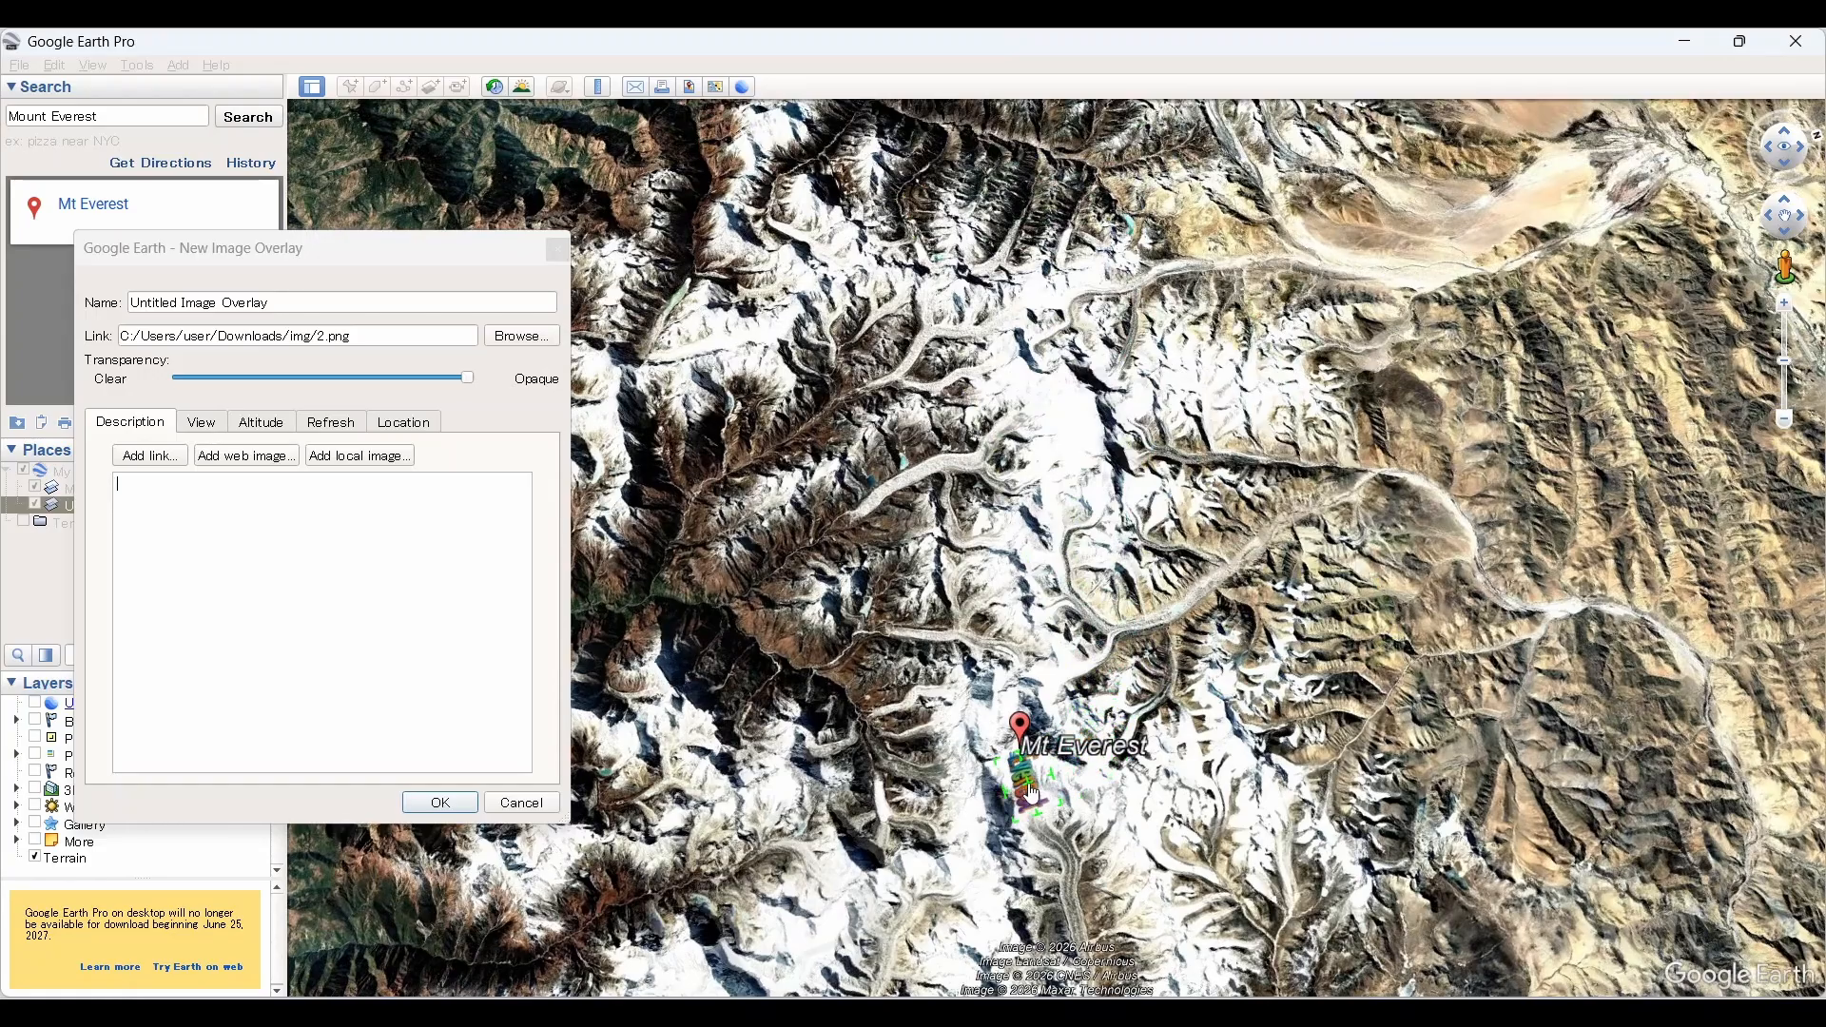
scroll(1030, 791, "up", 5)
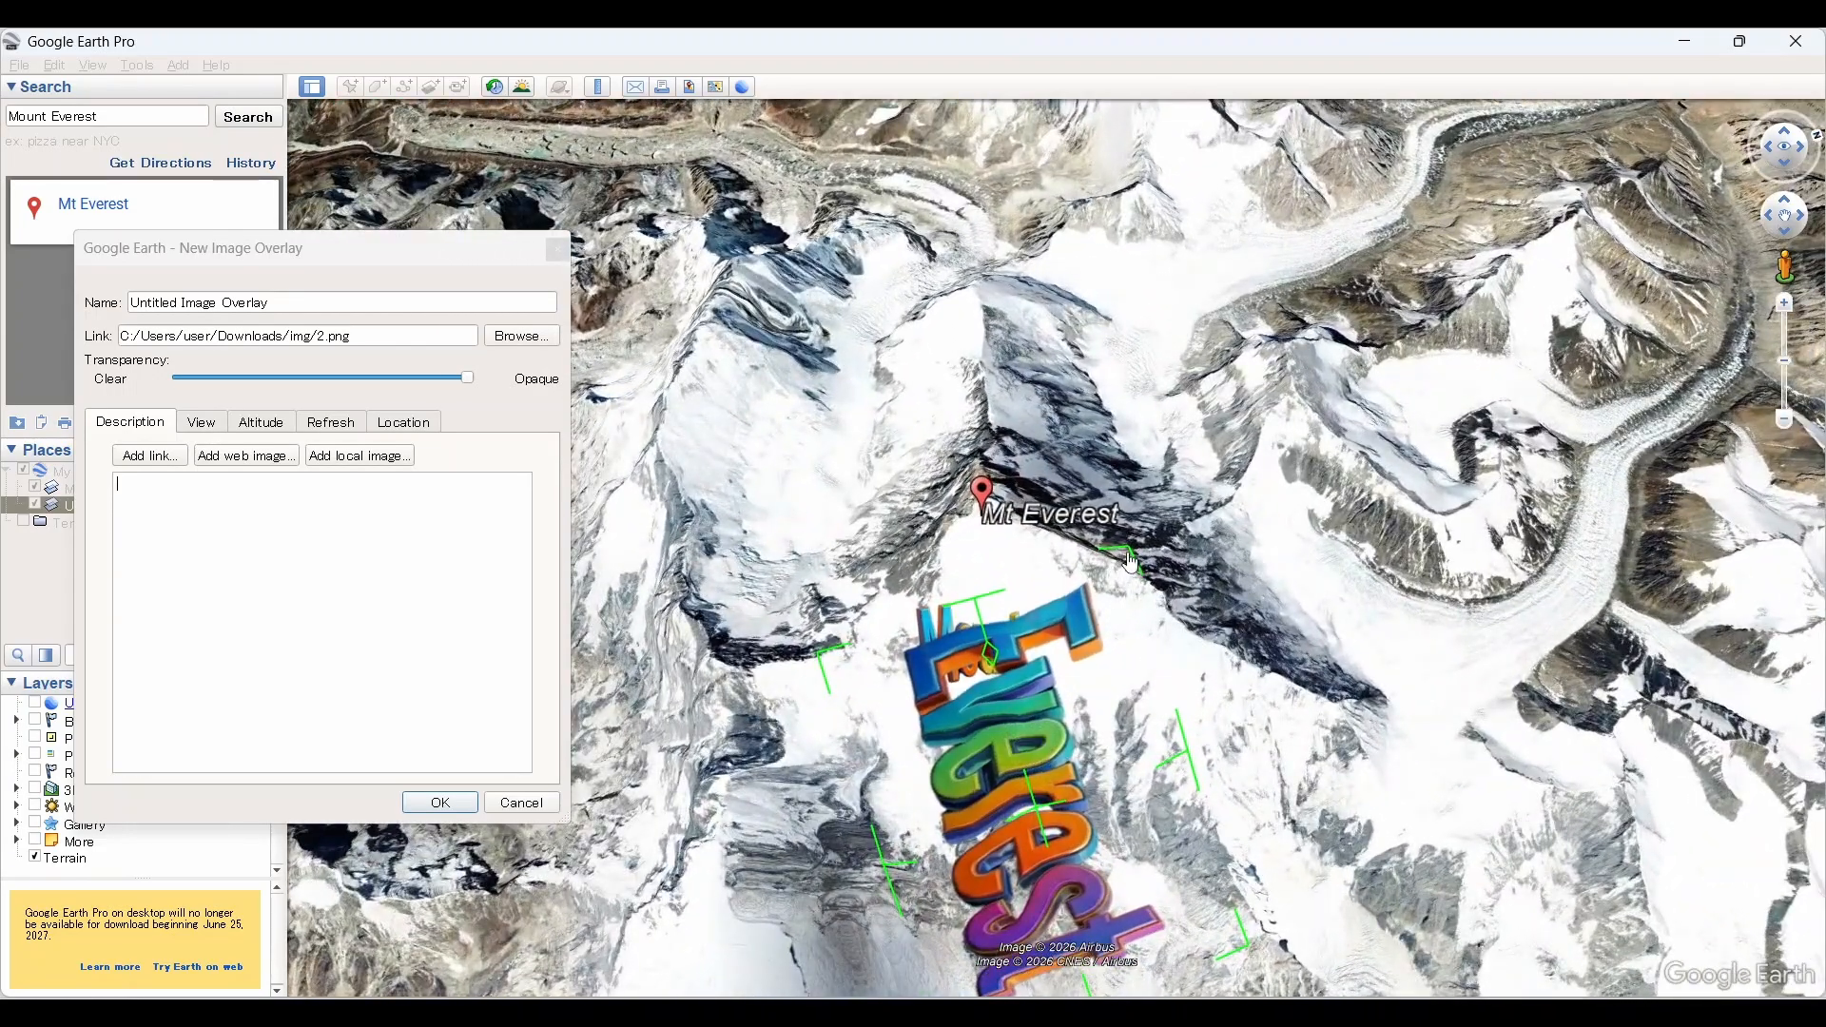
left_click_drag(1131, 563, 985, 904)
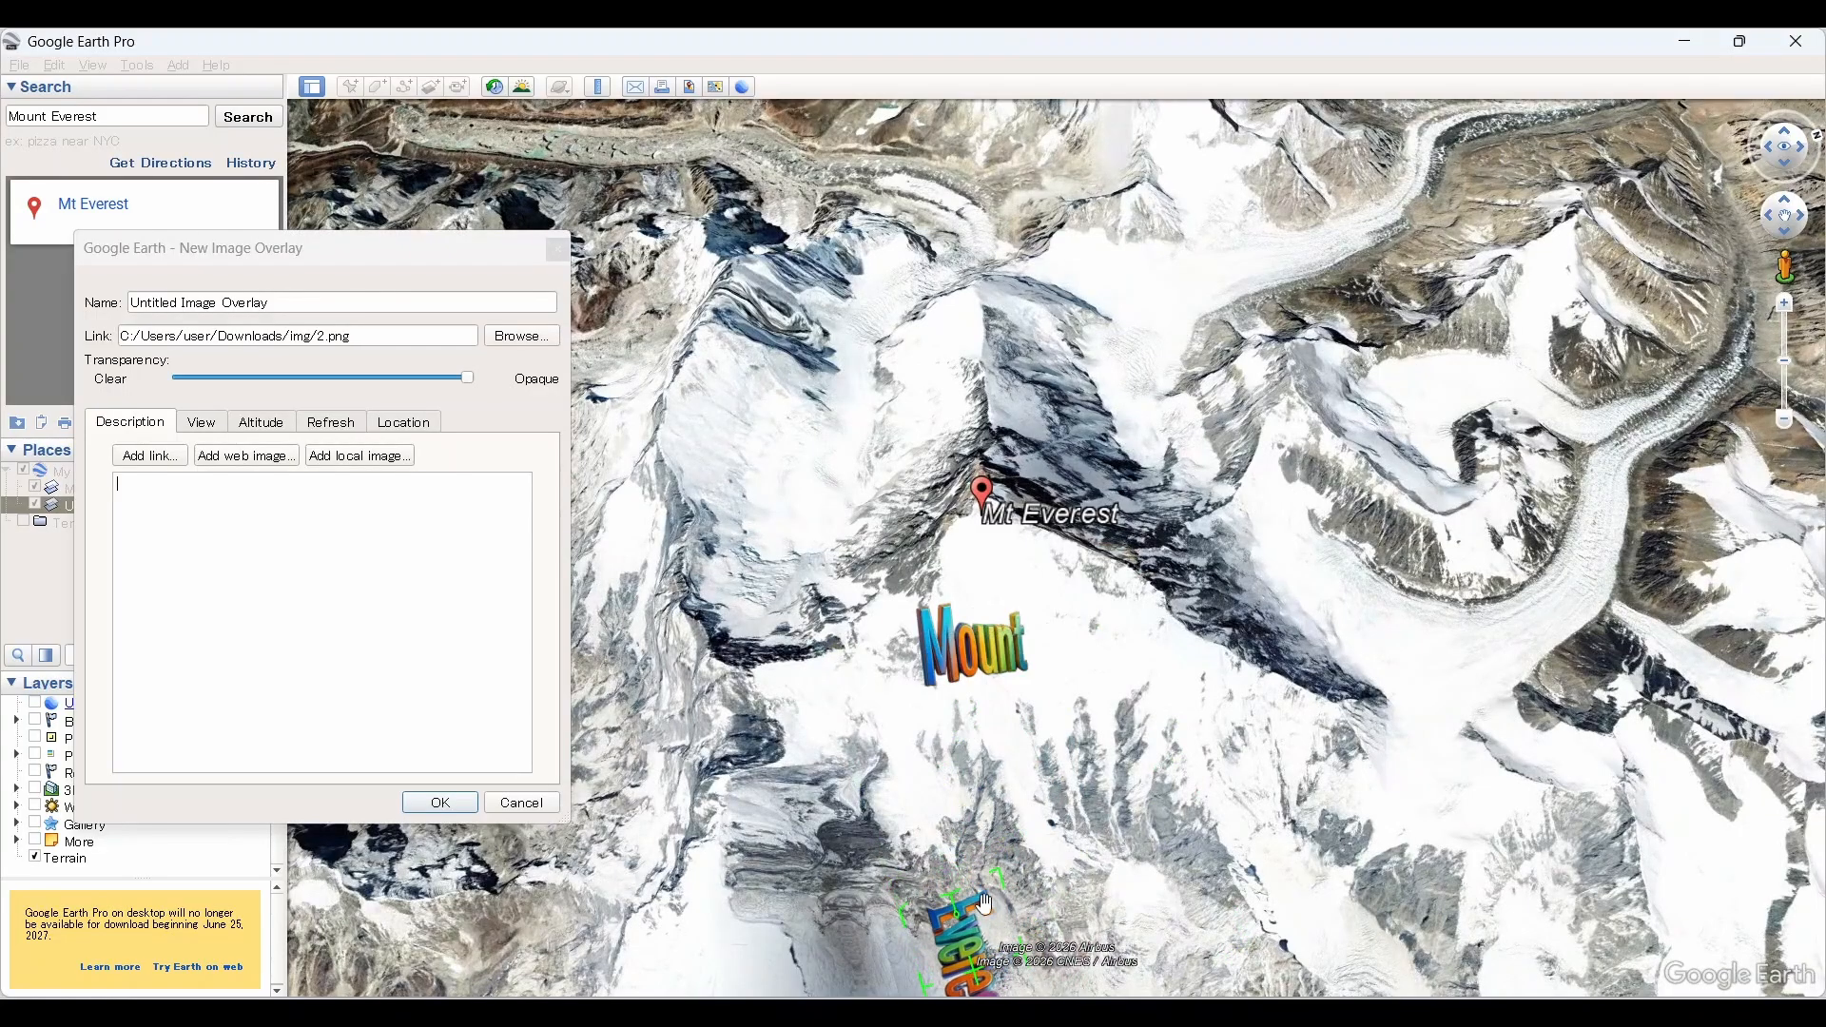
Step: Rotate the "Everest" overlay to read horizontally directly beneath "Mount", and save it
left_click_drag(979, 987, 946, 796)
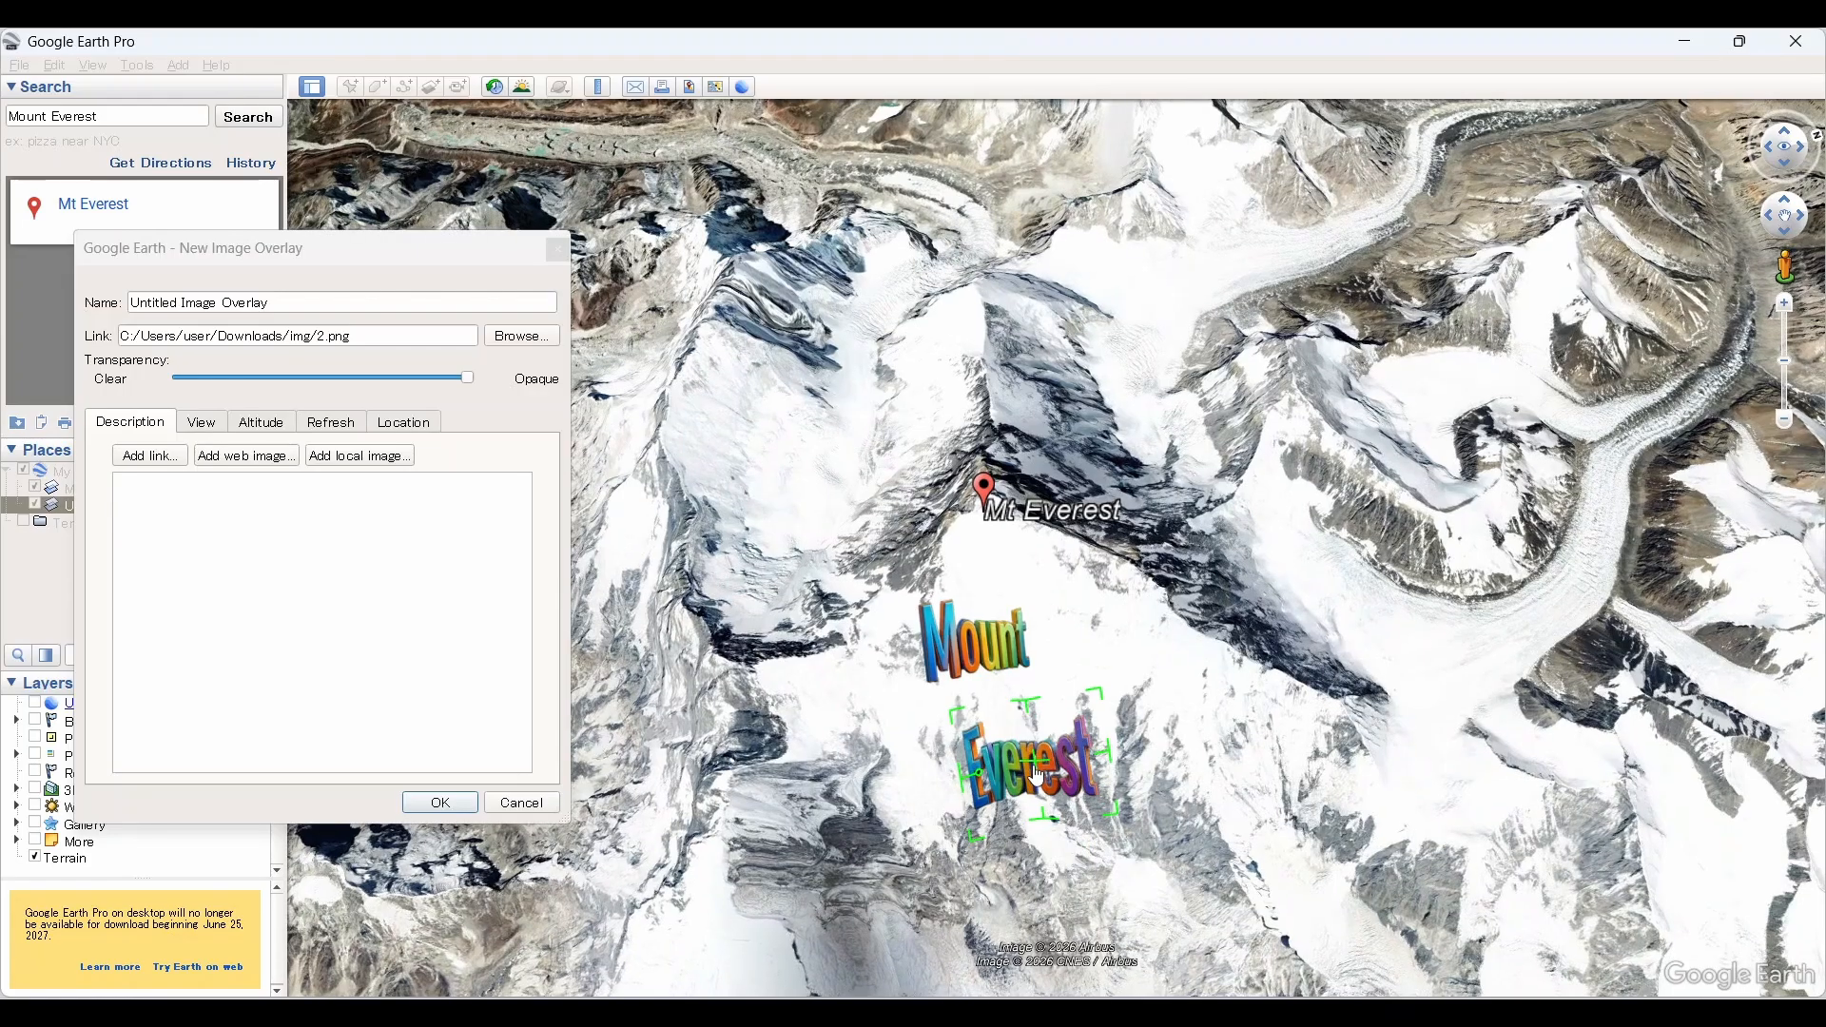
left_click_drag(1037, 777, 1040, 728)
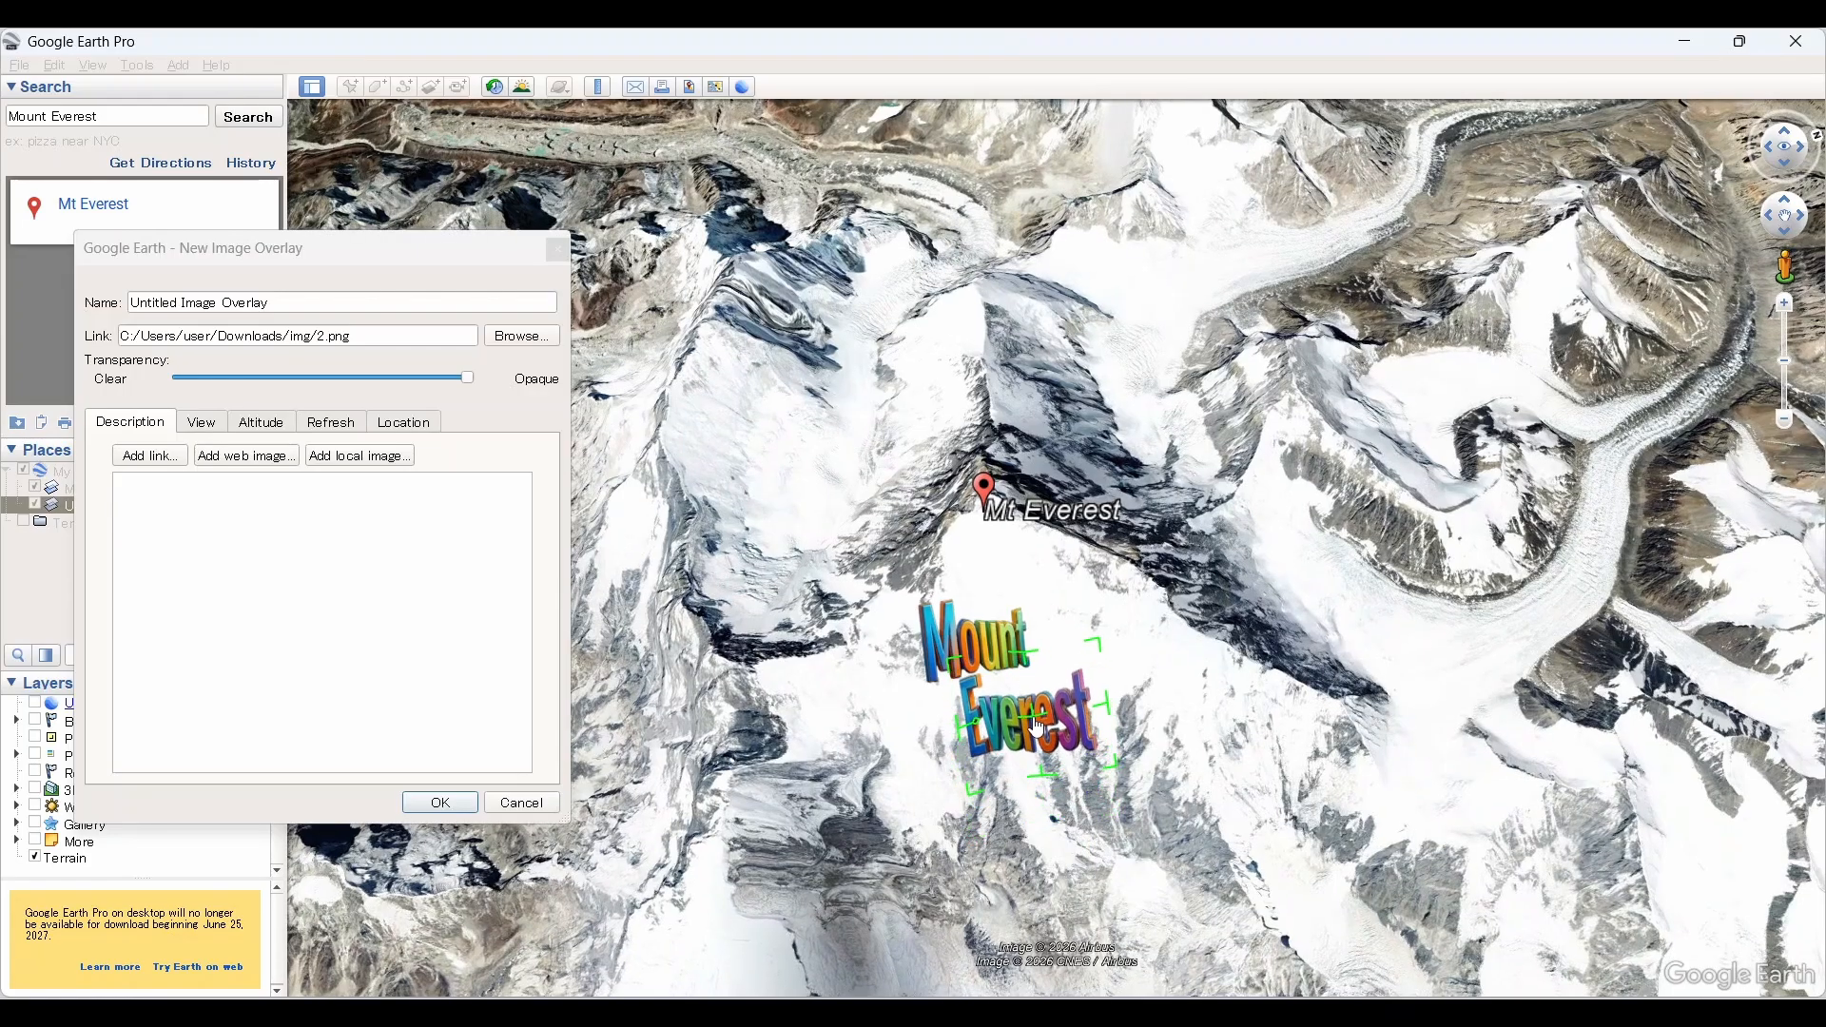
scroll(968, 684, "up", 5)
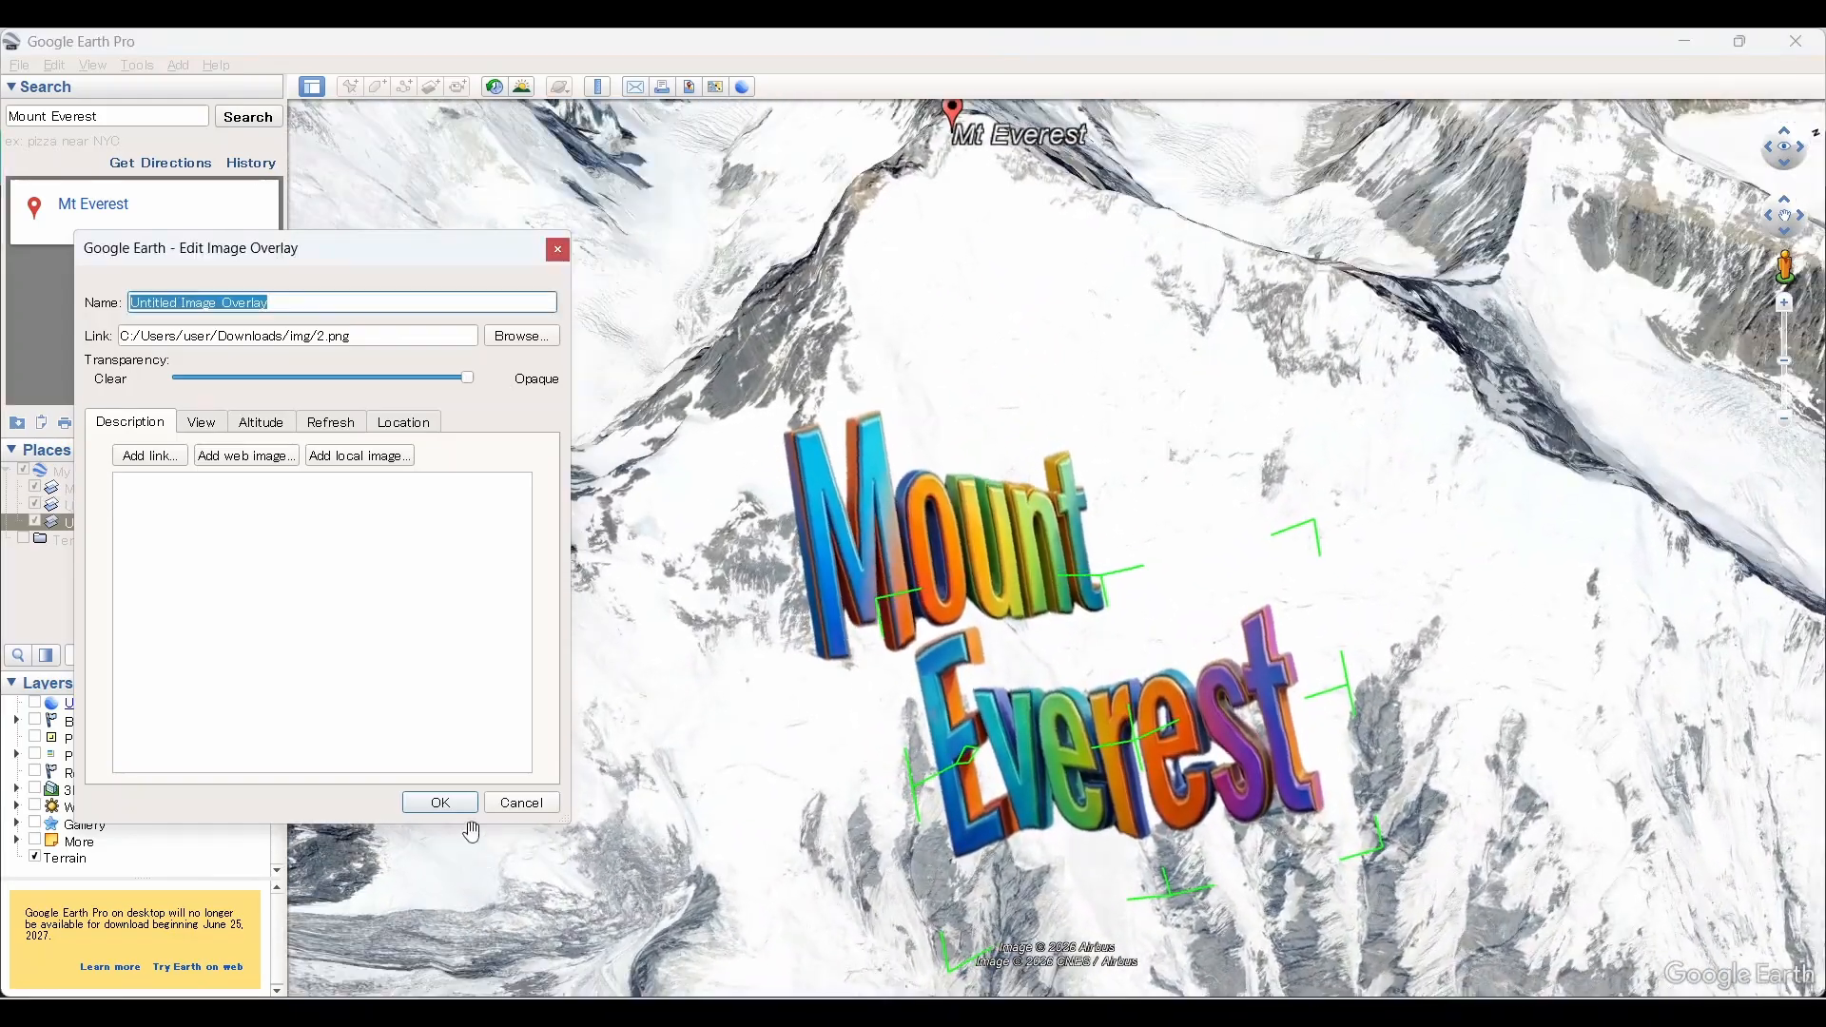
left_click(440, 804)
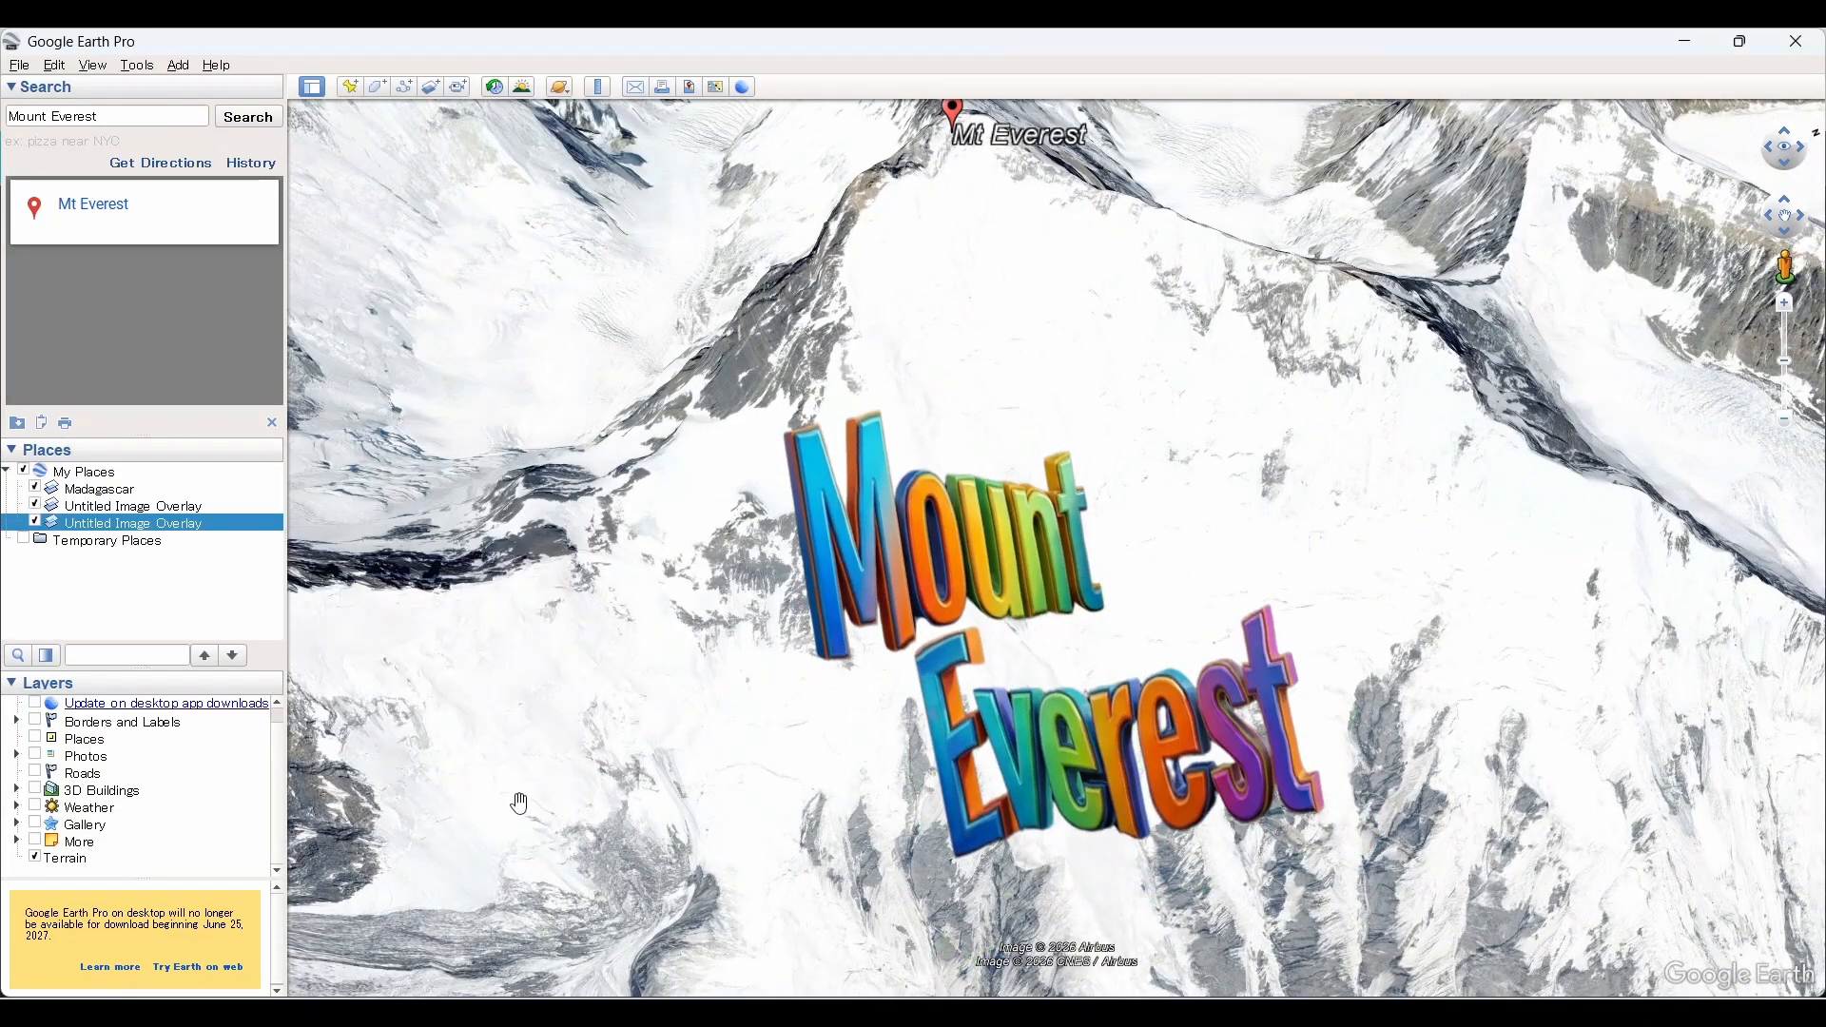
Step: Record a tour starting from a tilted view of the Everest lettering, flying to the "Mount" overlay, to Madagascar, and back to the "Mount" overlay
scroll(925, 728, "down", 2)
middle_click_drag(939, 656, 1263, 840)
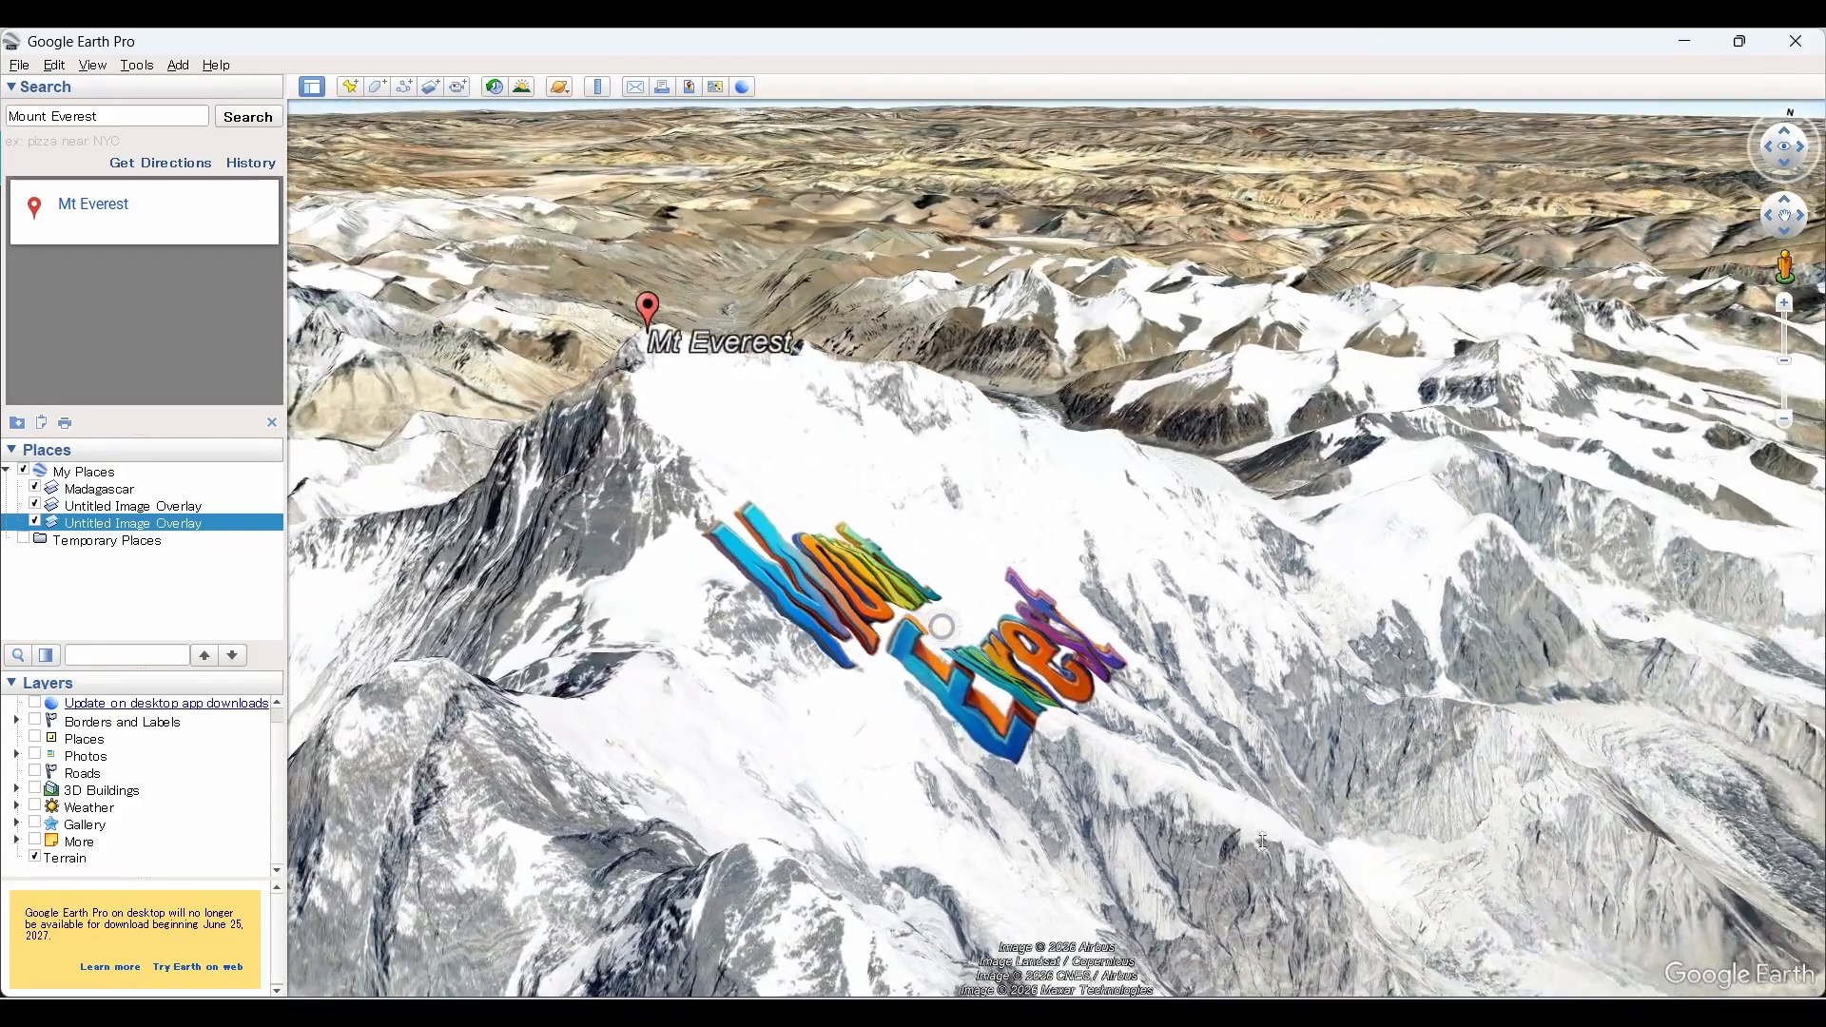
left_click_drag(973, 716, 941, 648)
middle_click_drag(990, 663, 797, 691)
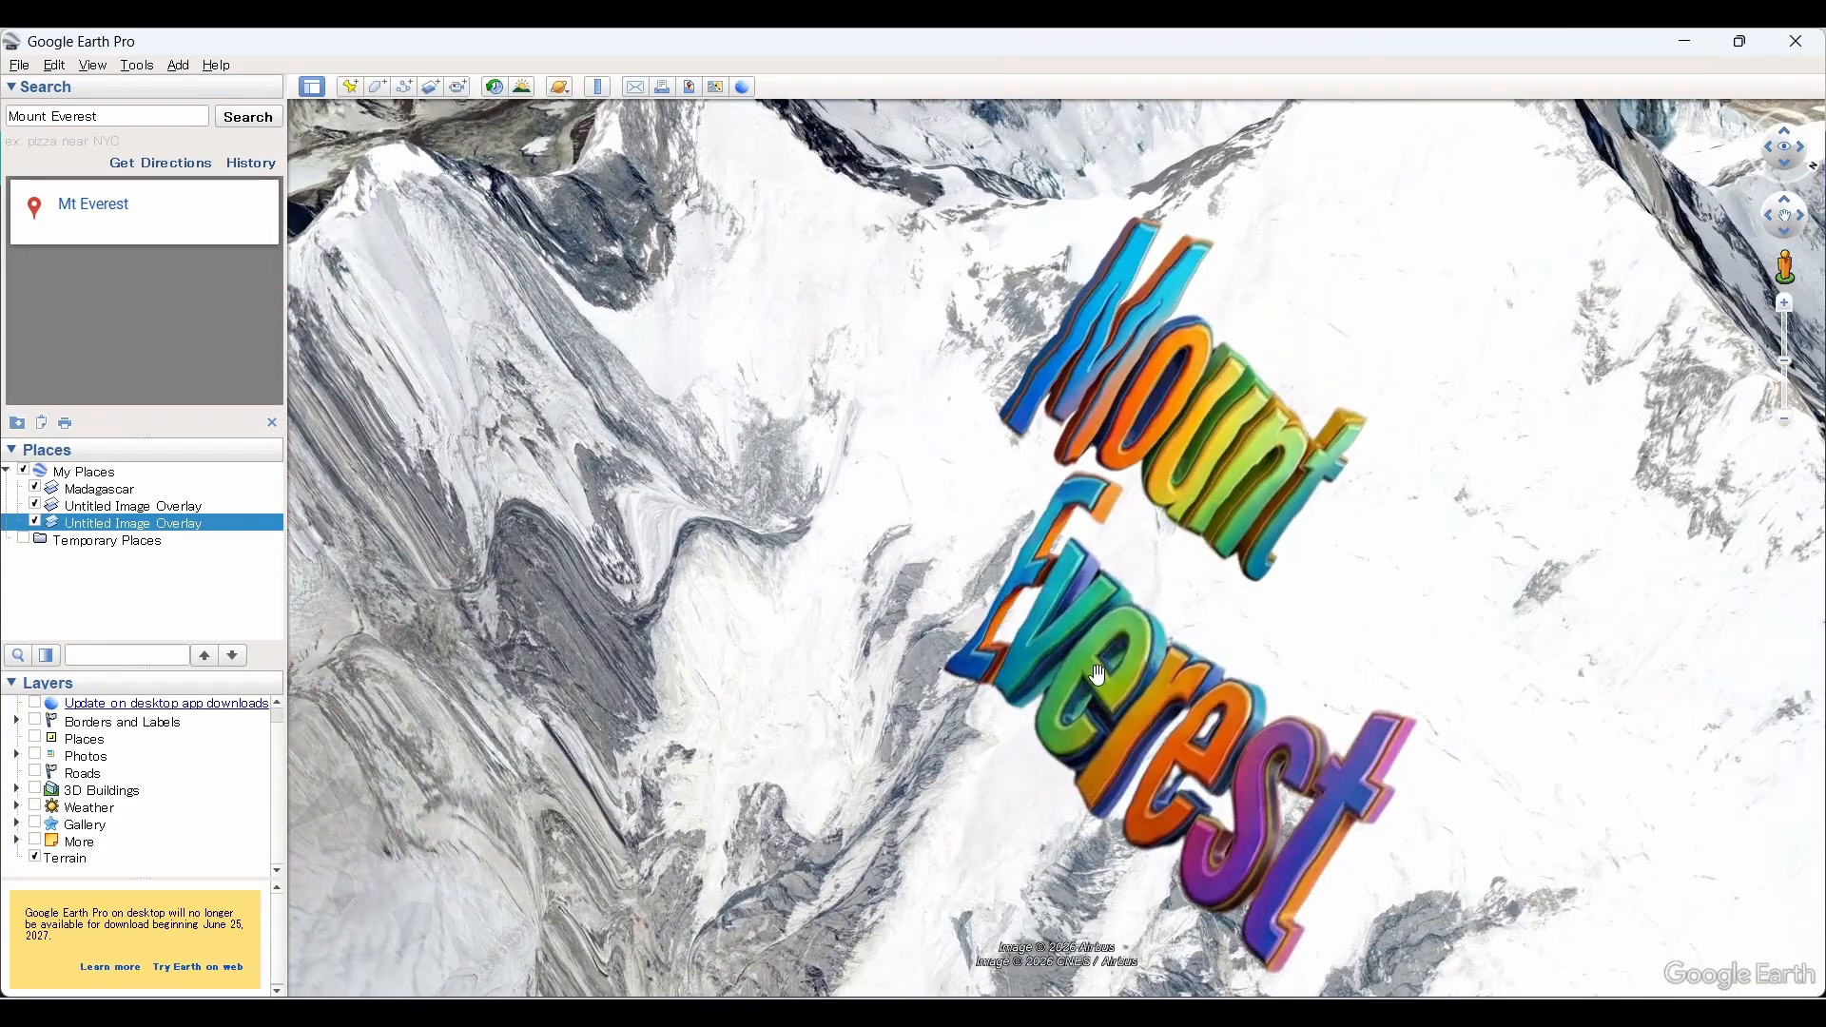
middle_click_drag(1100, 668, 1590, 739)
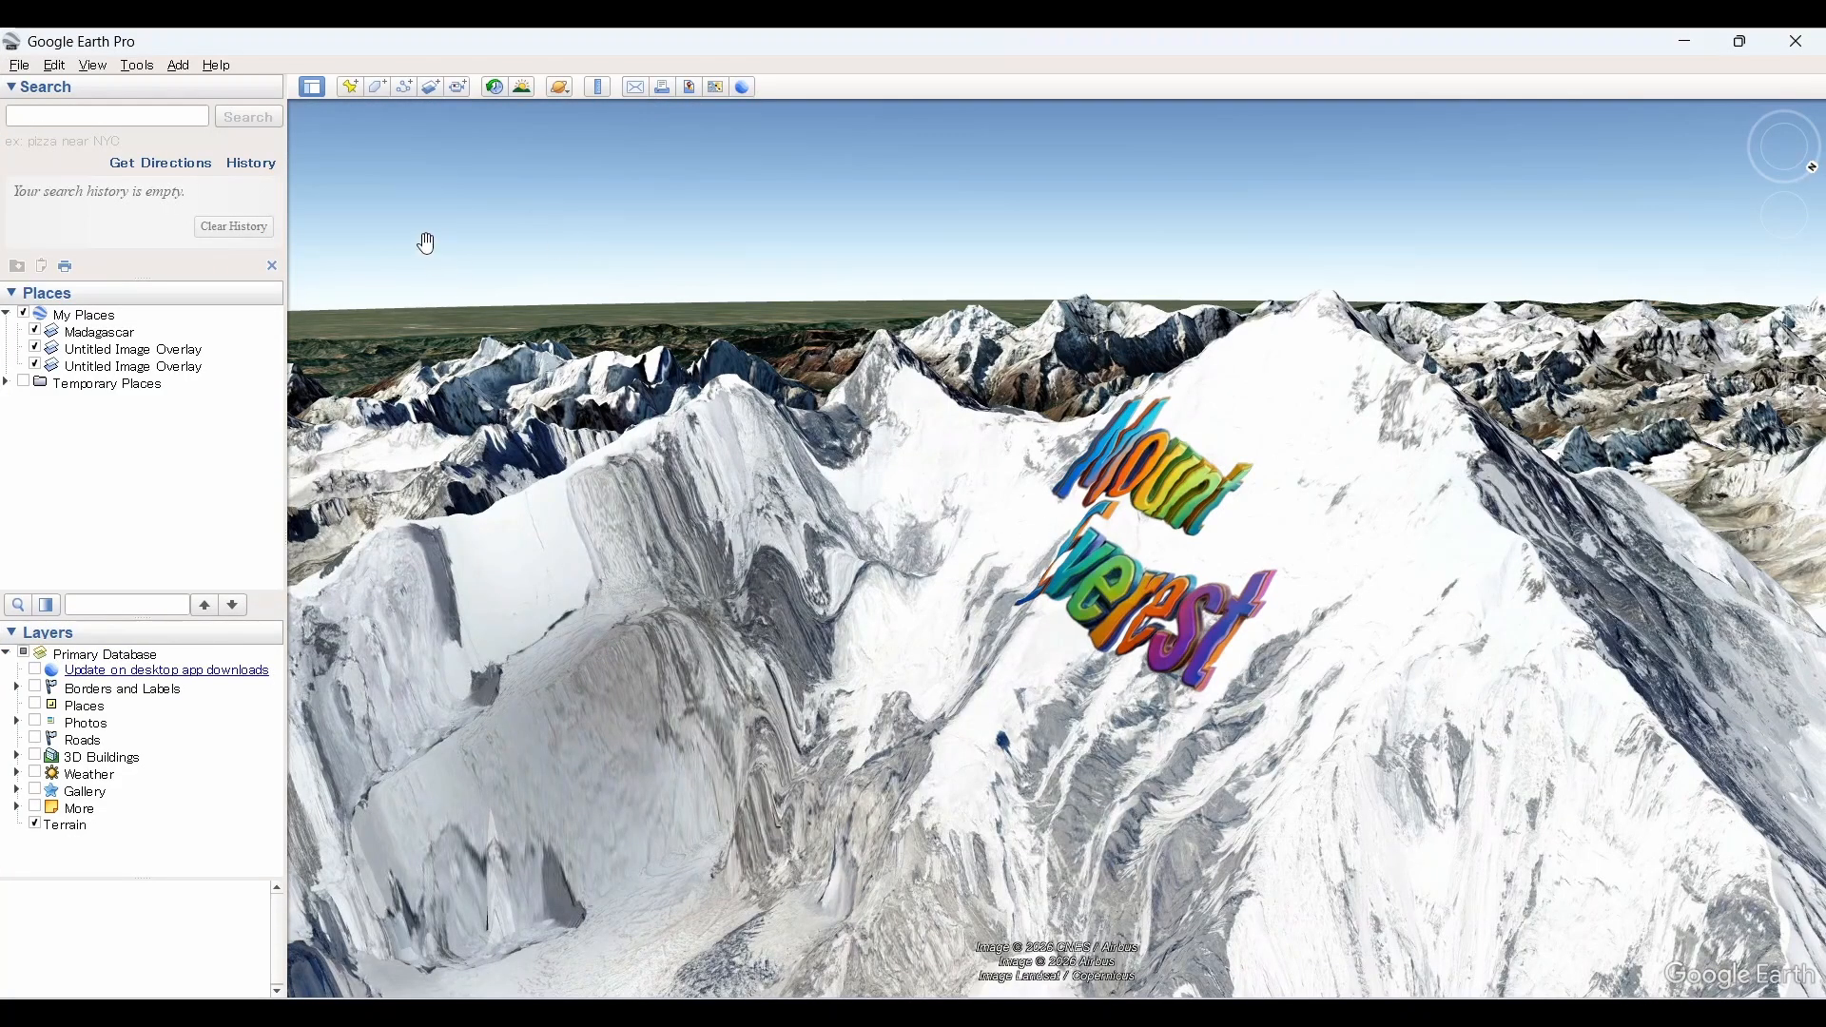
left_click(458, 91)
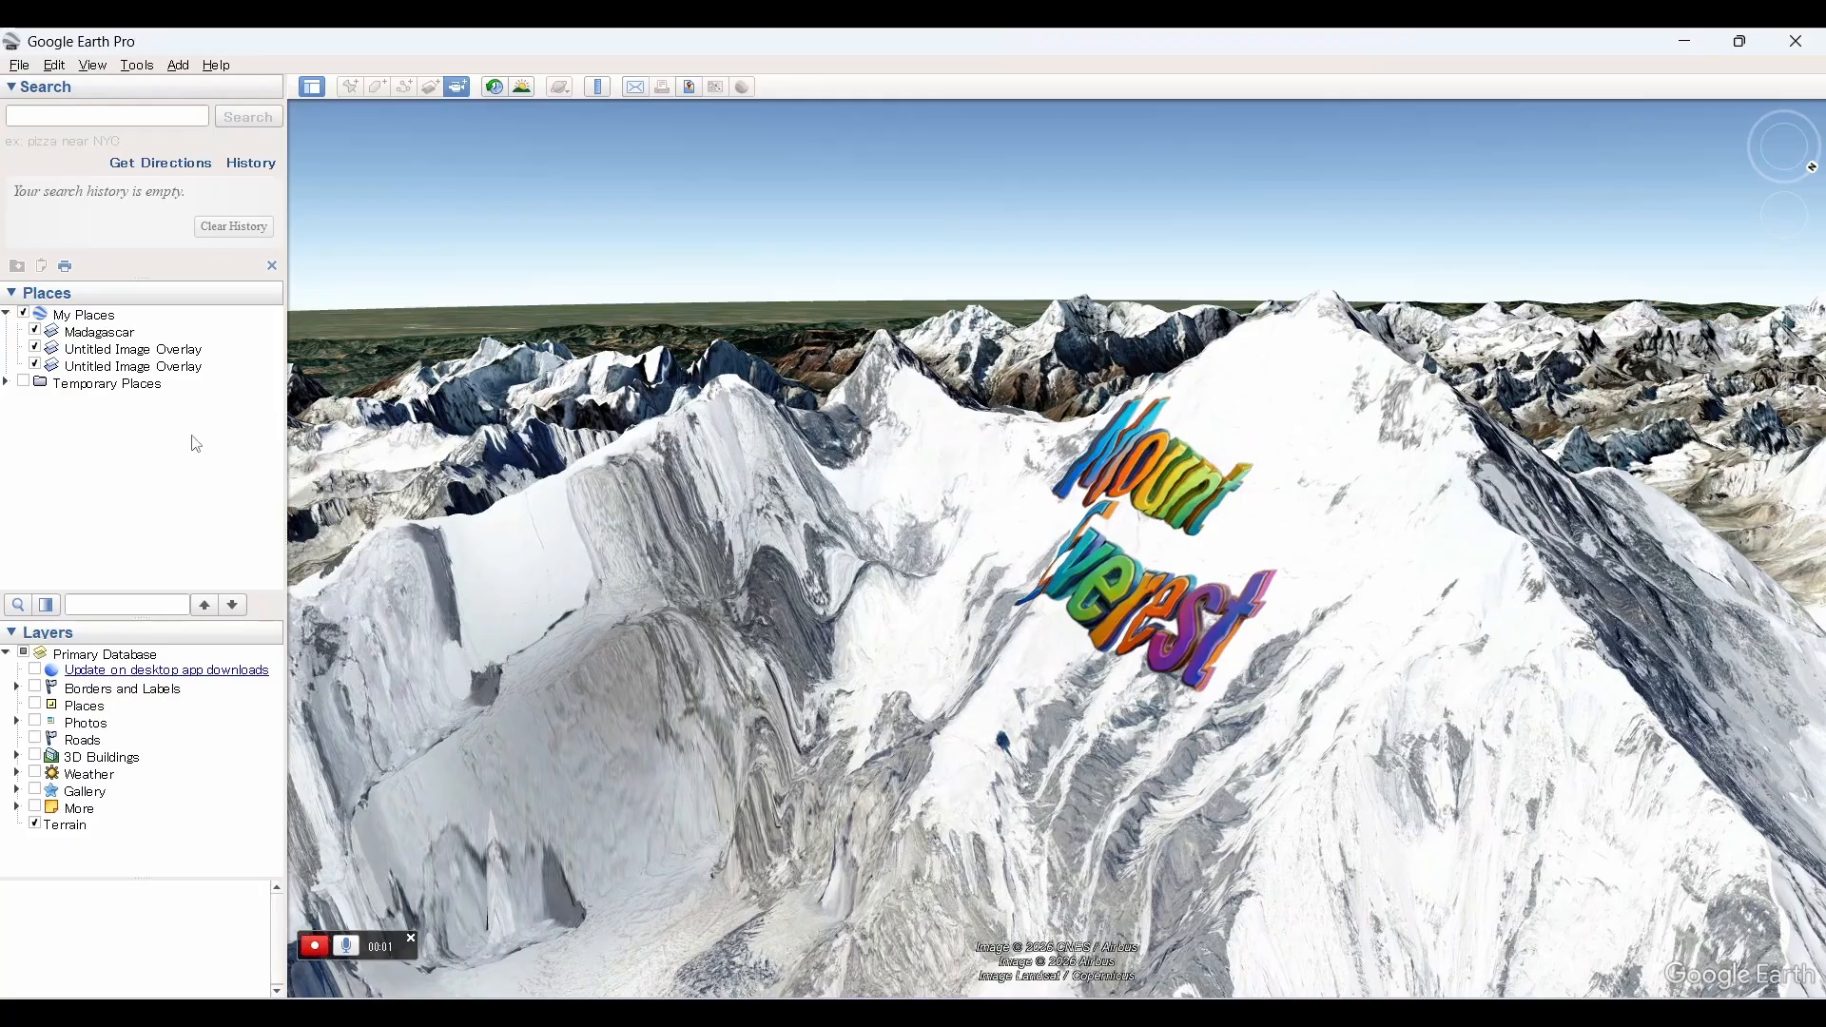
double_click(172, 352)
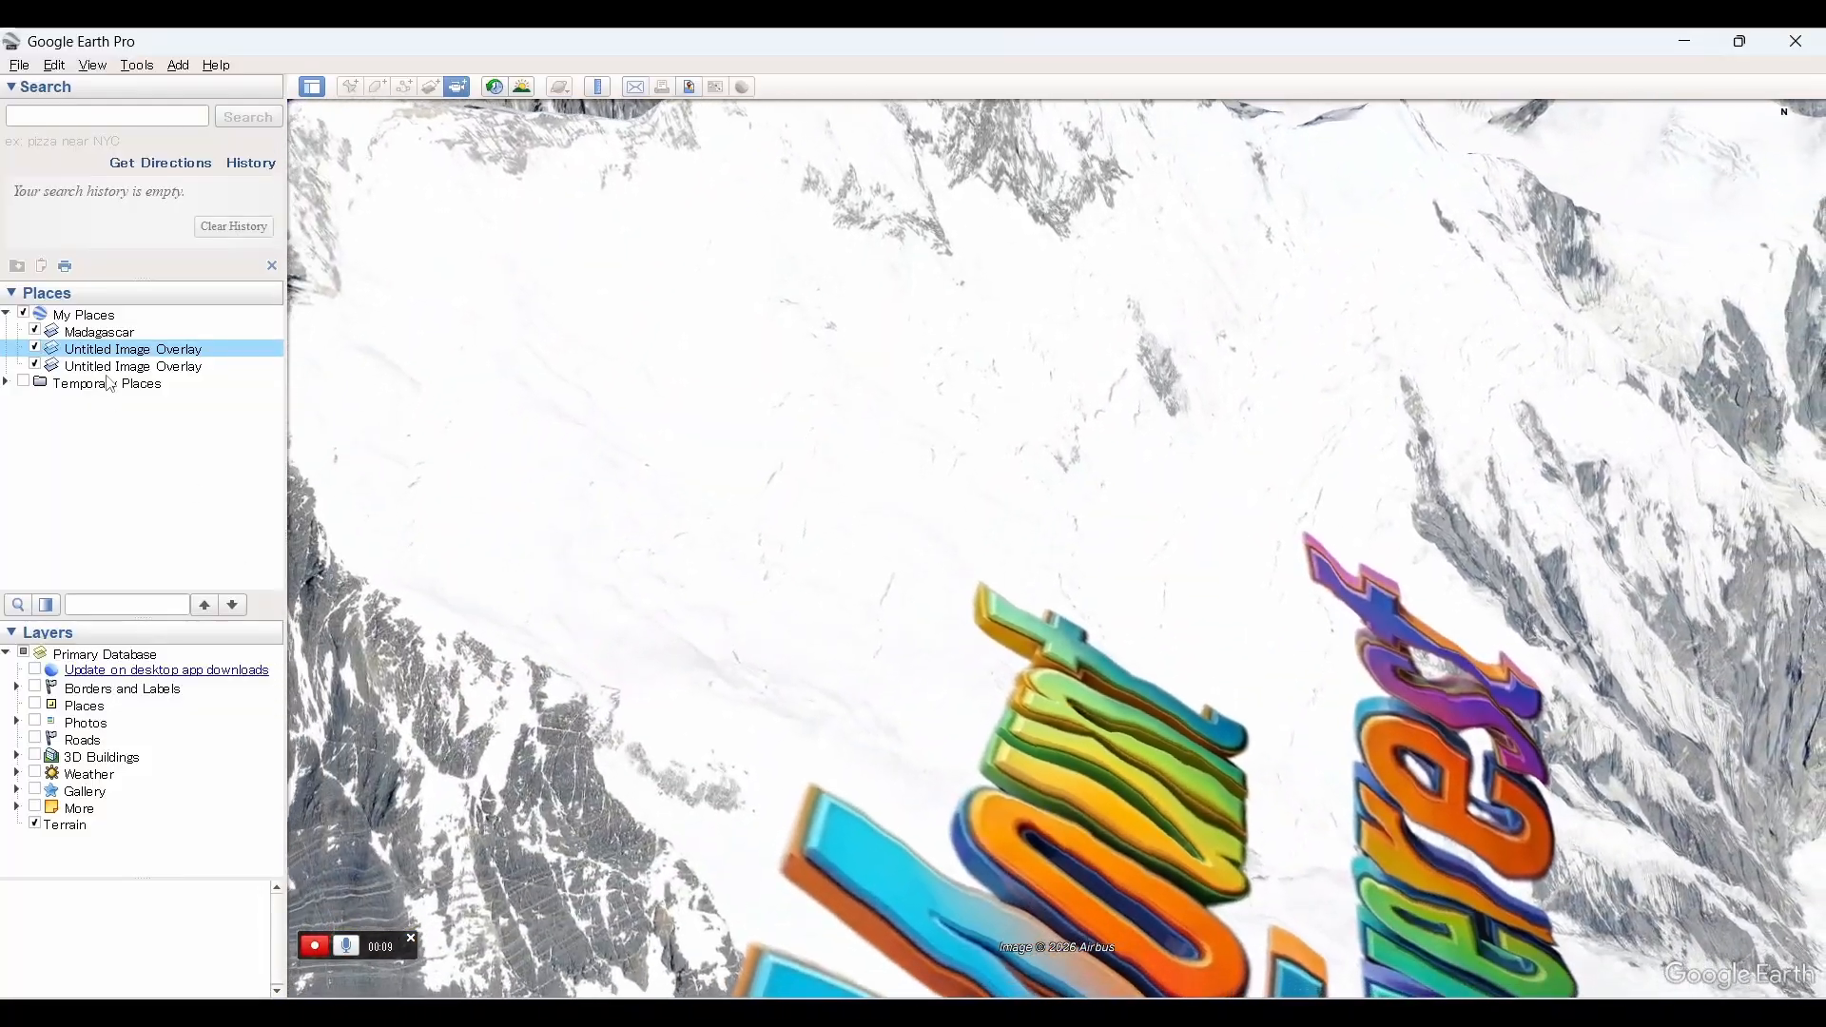
double_click(100, 332)
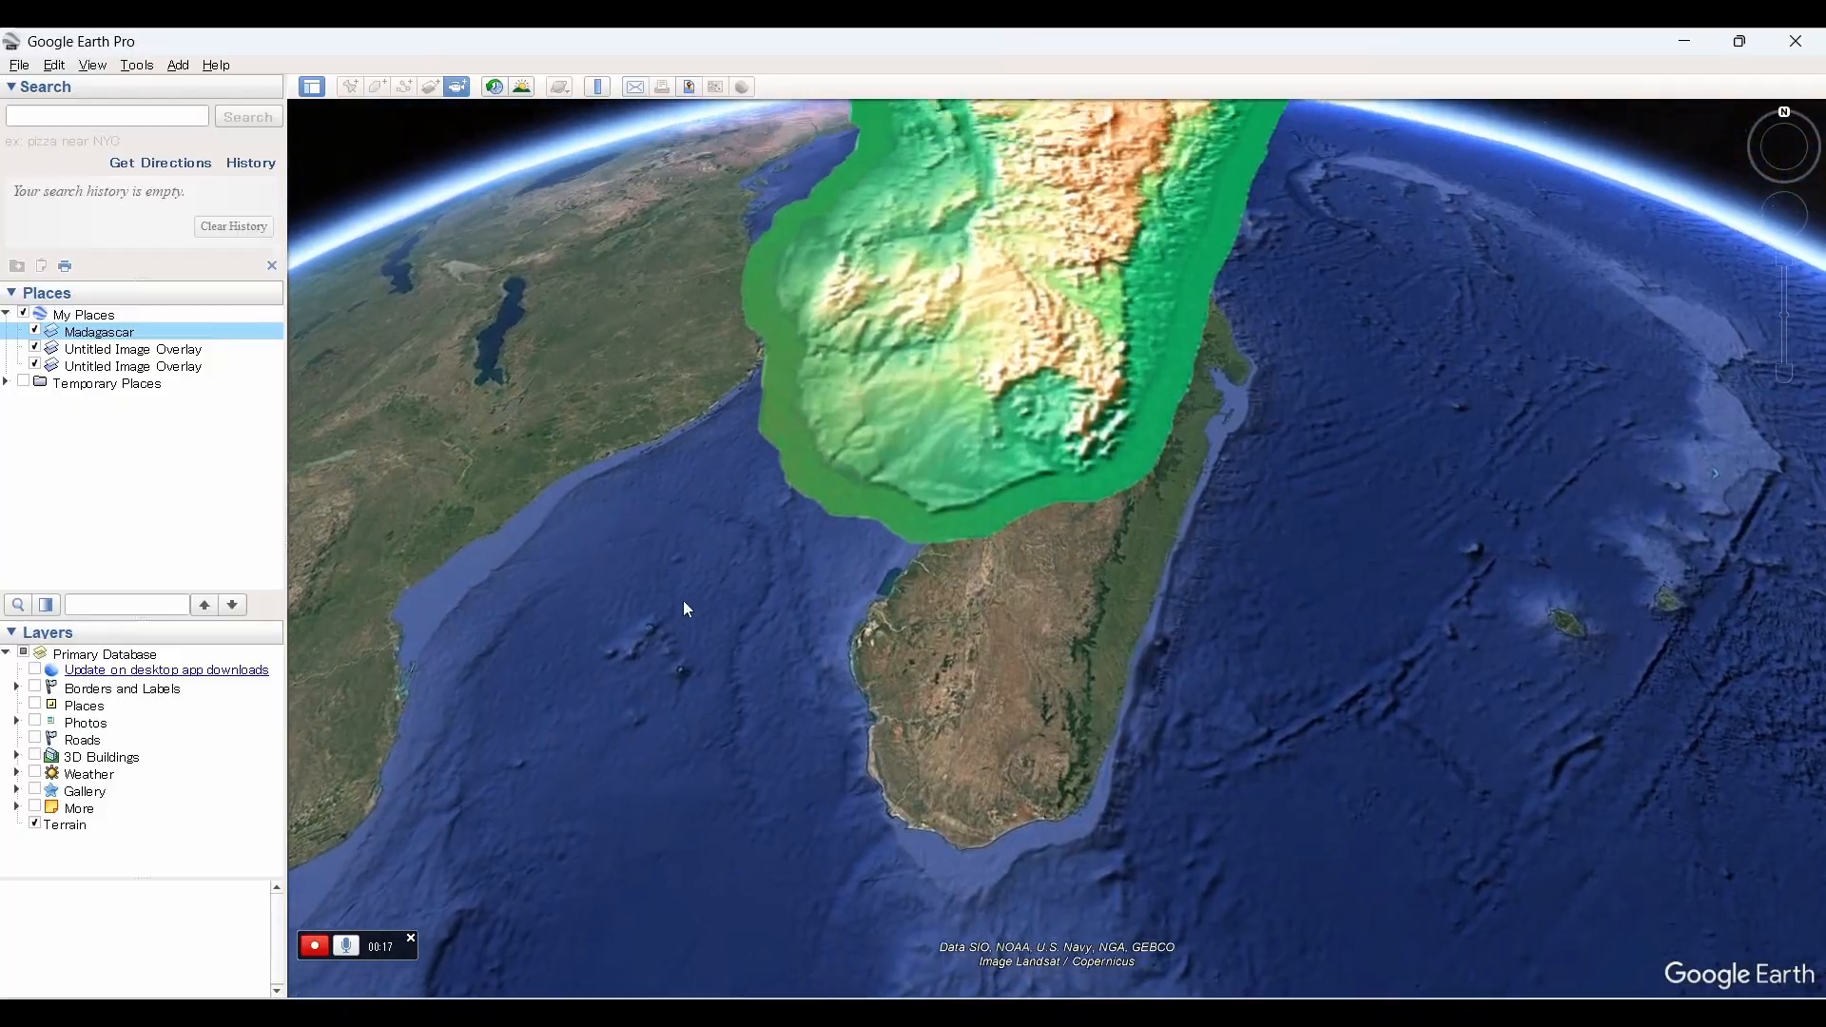
double_click(171, 351)
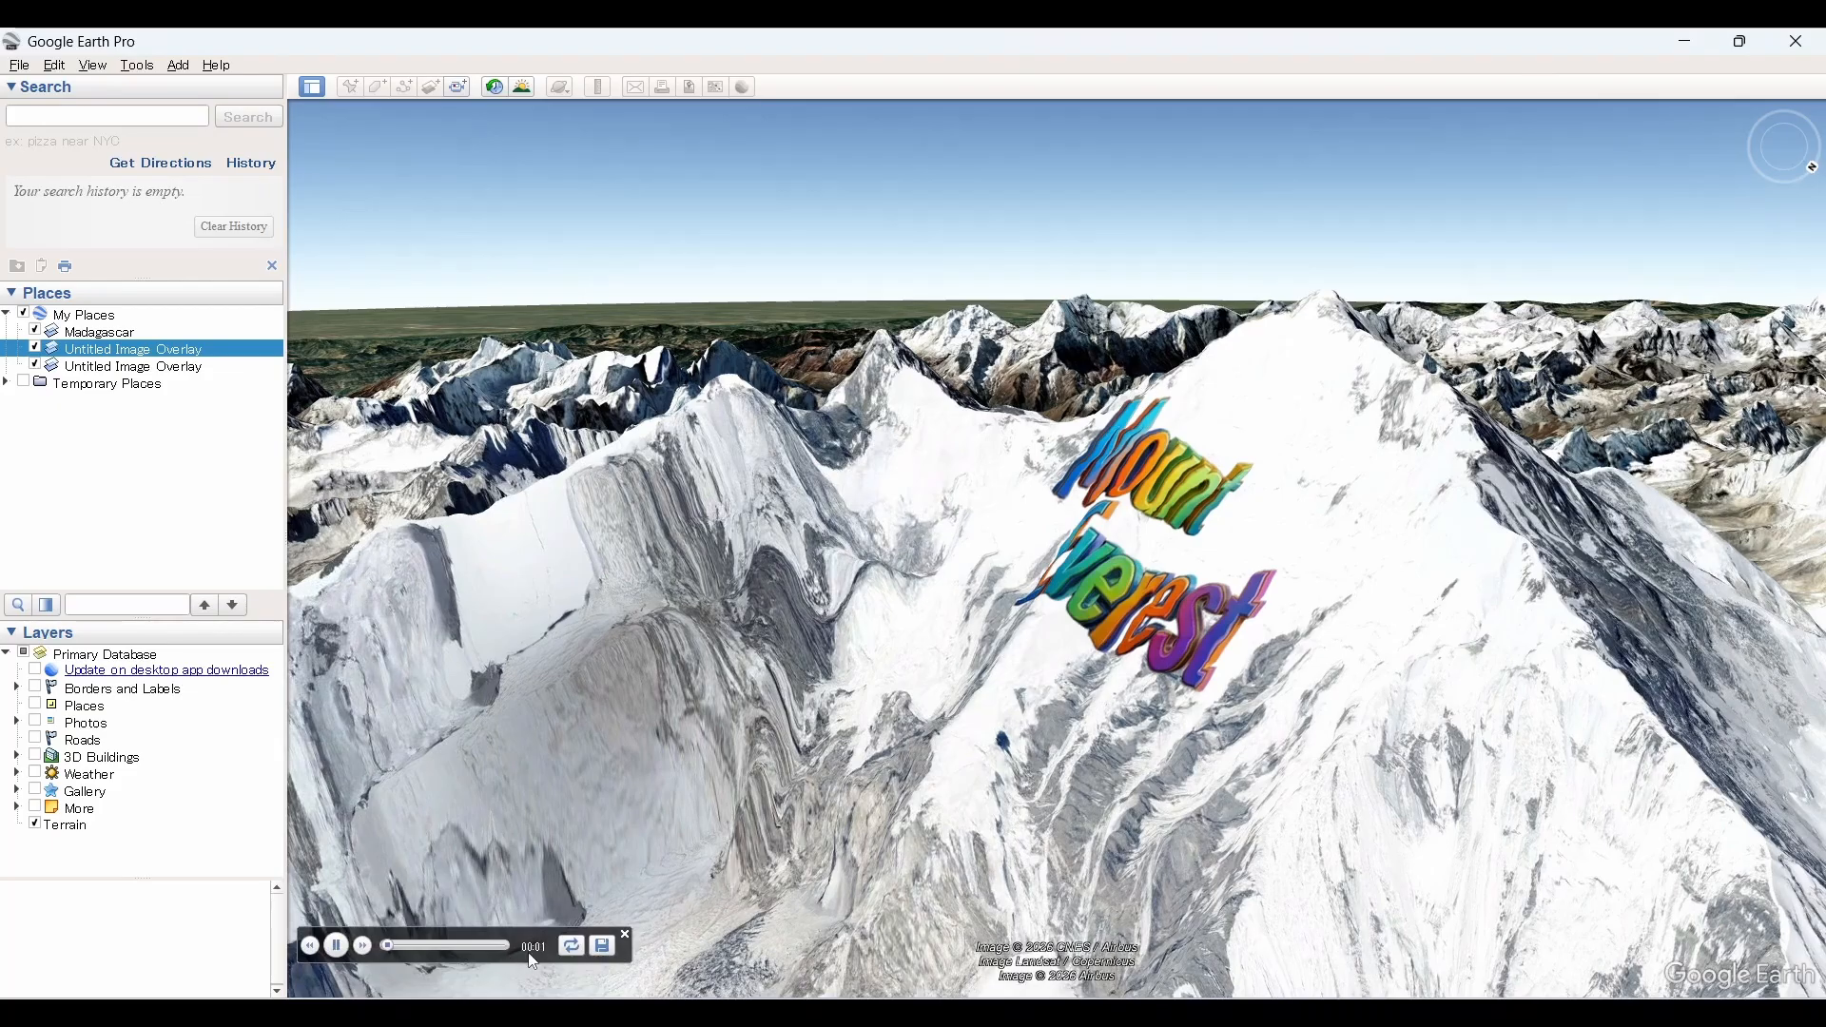
Step: Save the recorded tour to My Places as Untitled Tour and close the tour player
left_click(603, 948)
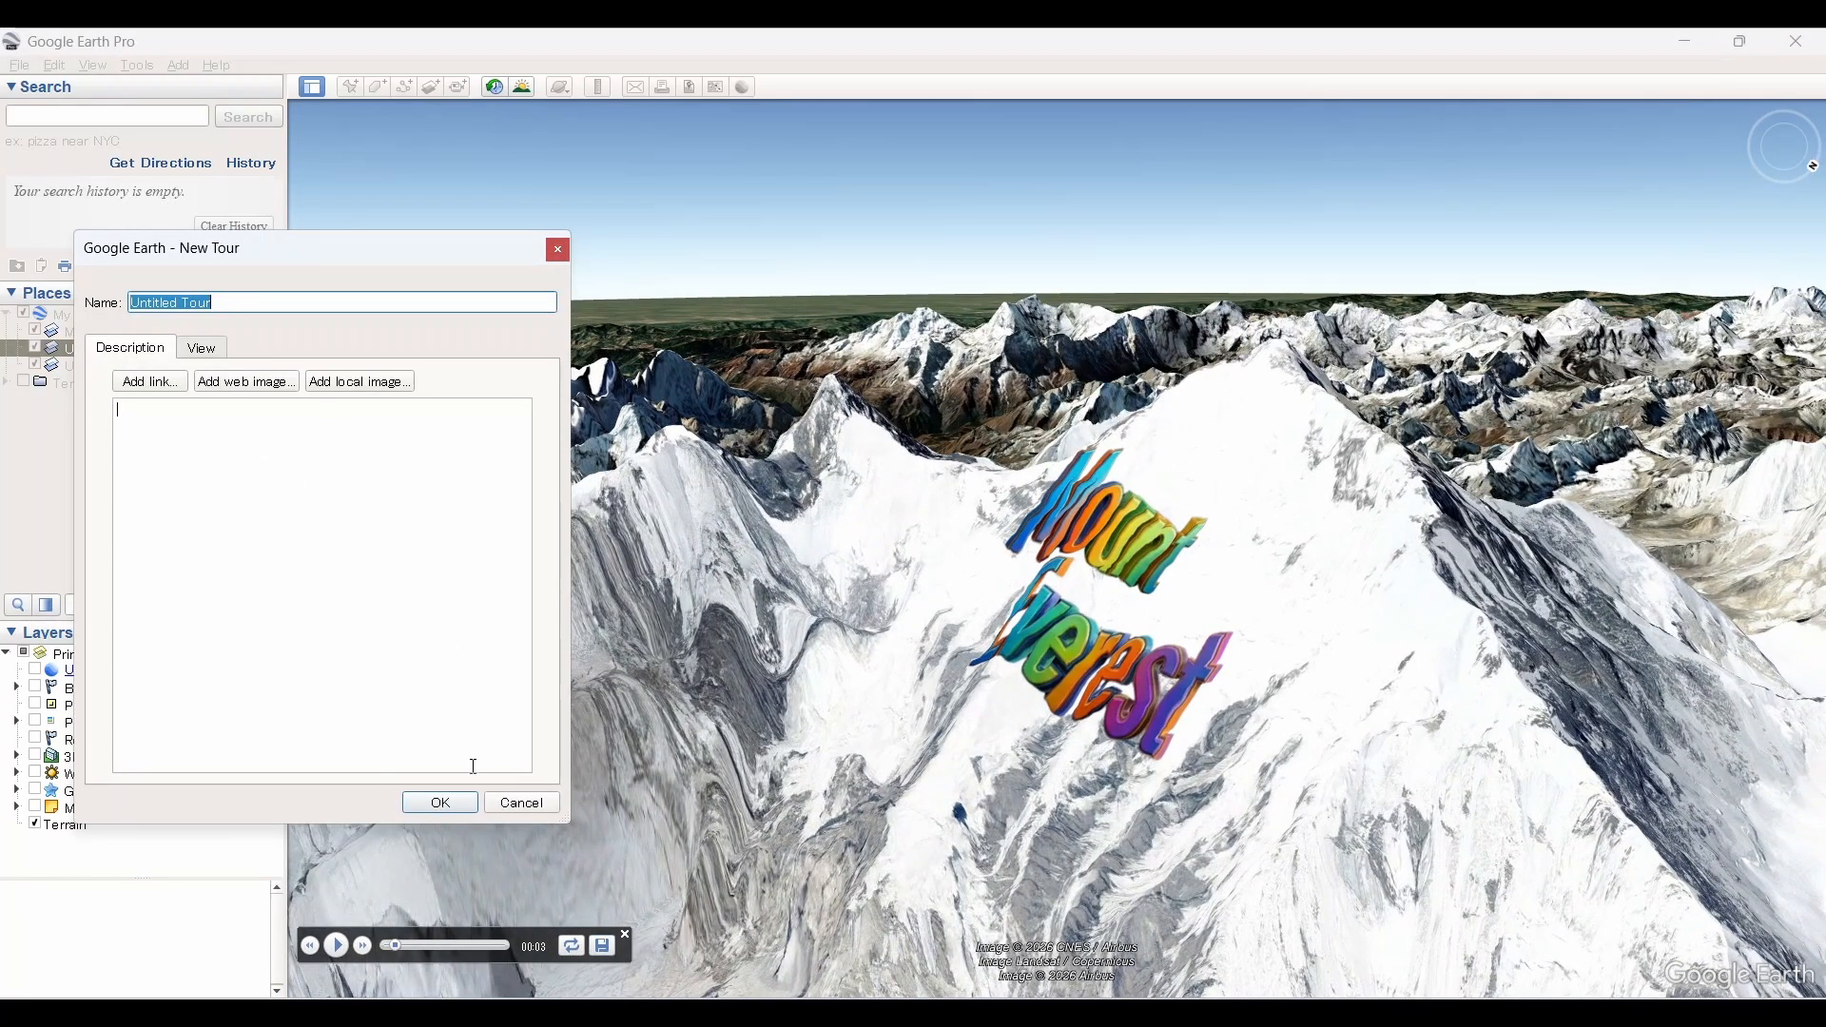
left_click(440, 804)
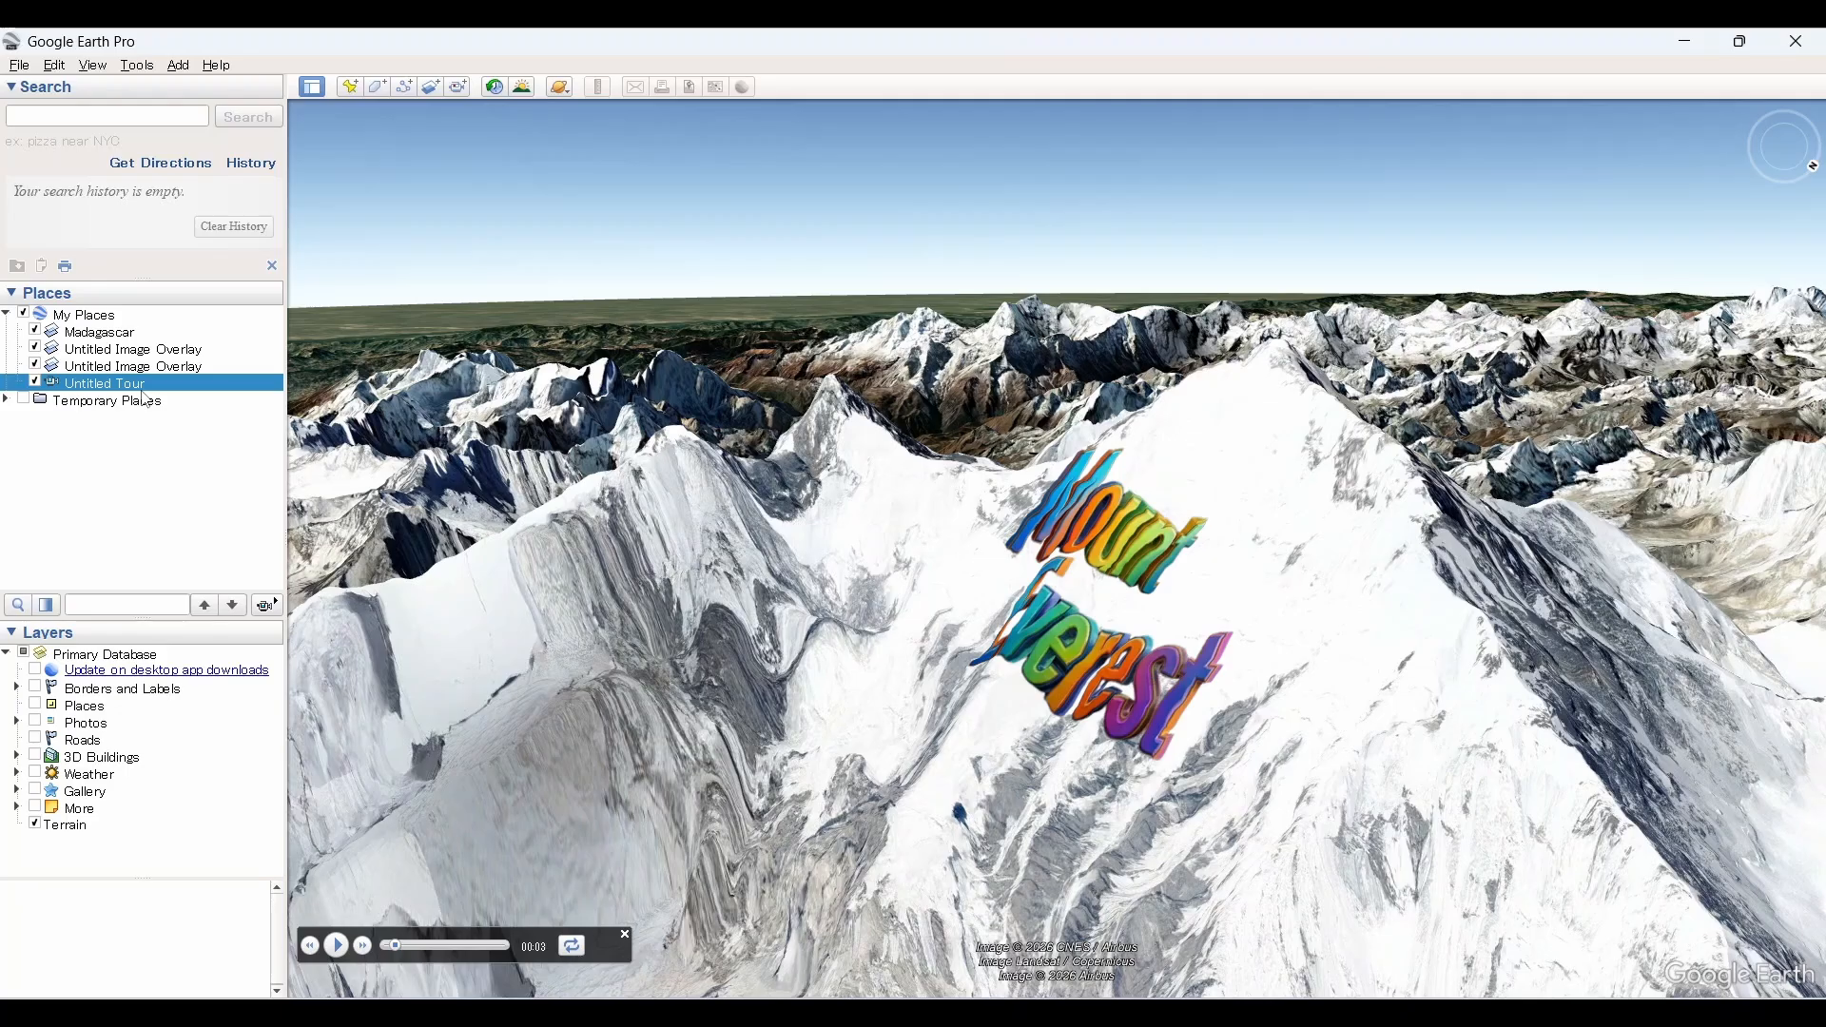
left_click(137, 65)
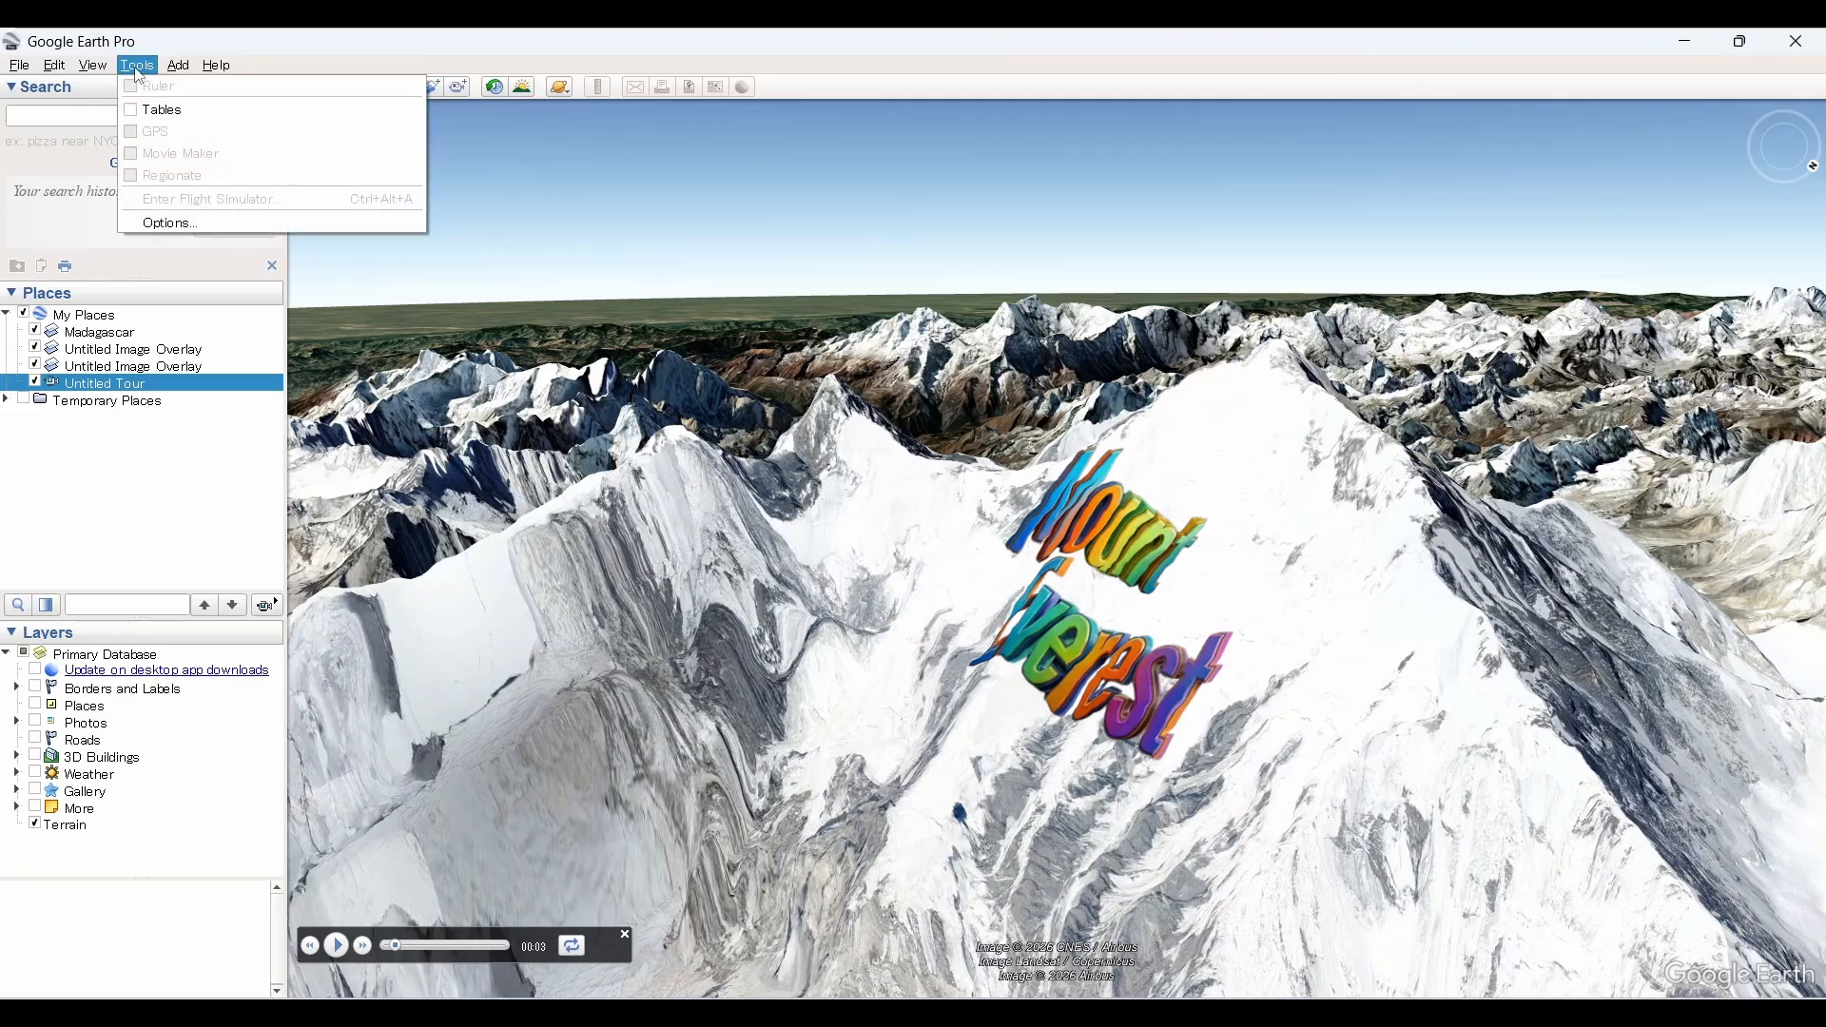
left_click(625, 937)
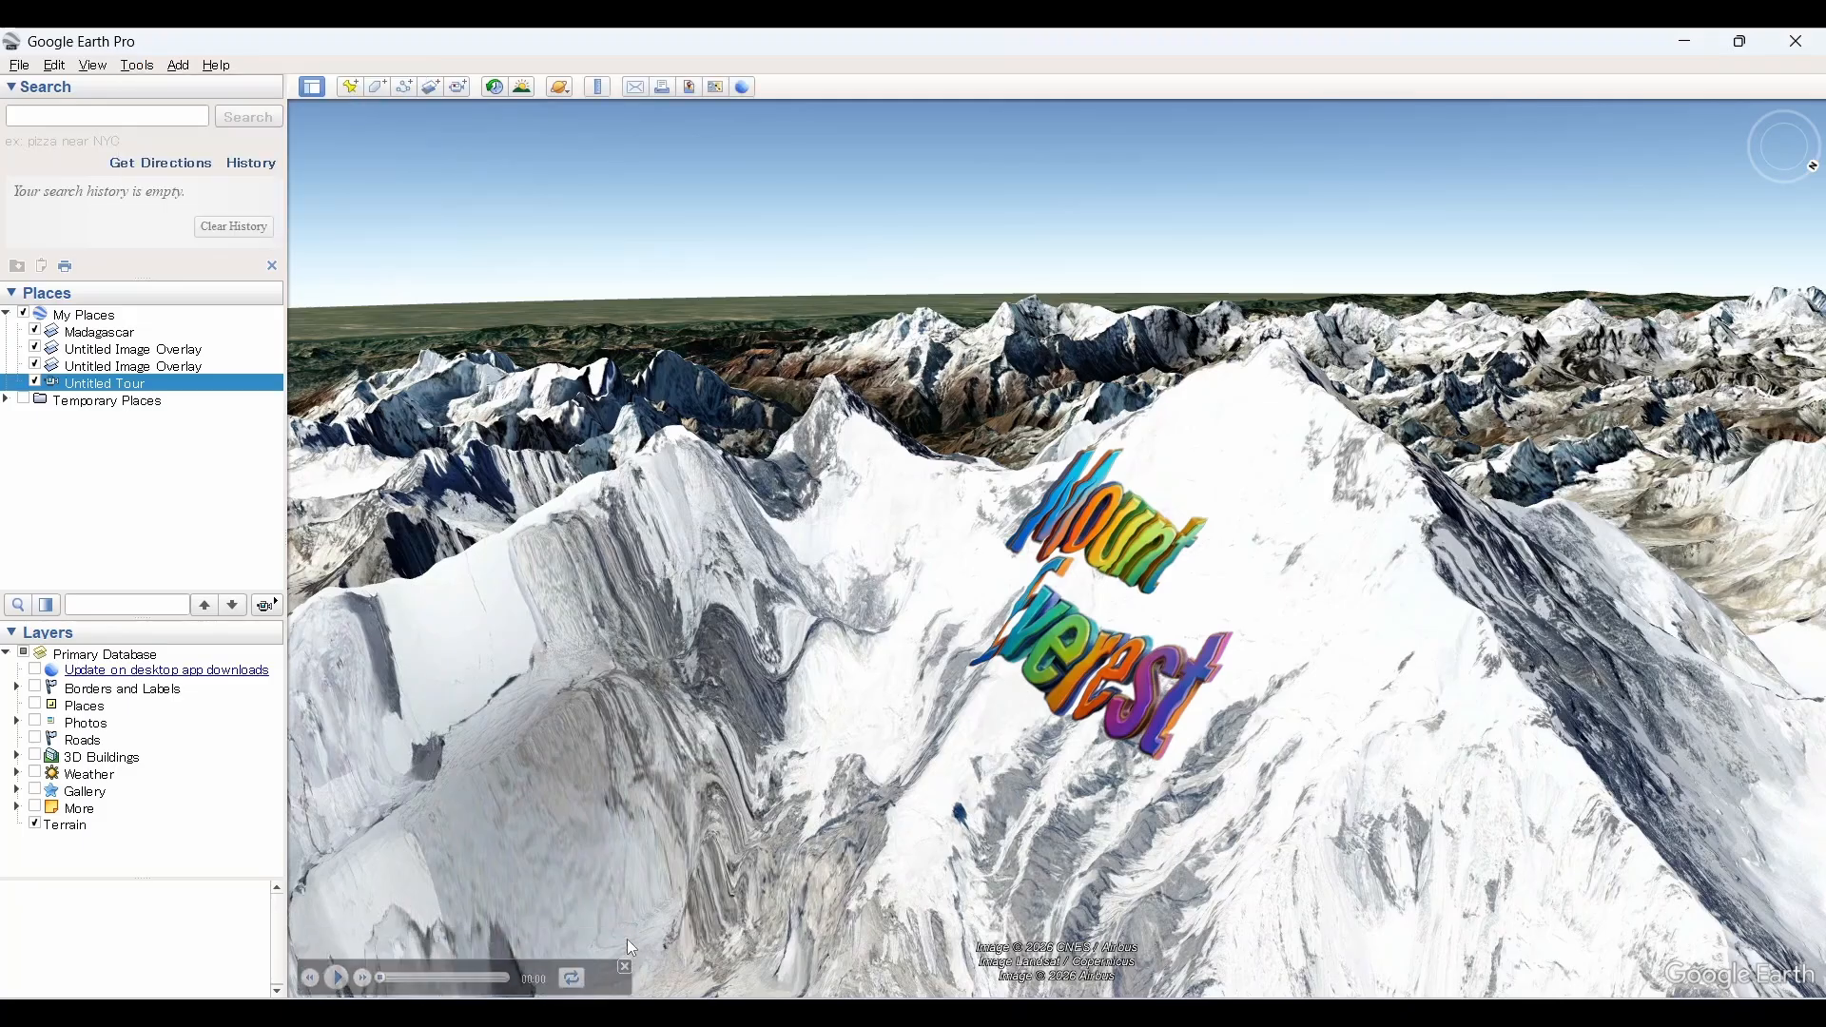
Step: Open Movie Maker for the saved tour, review its video parameter presets and output file types, and close it without creating a movie
left_click(139, 66)
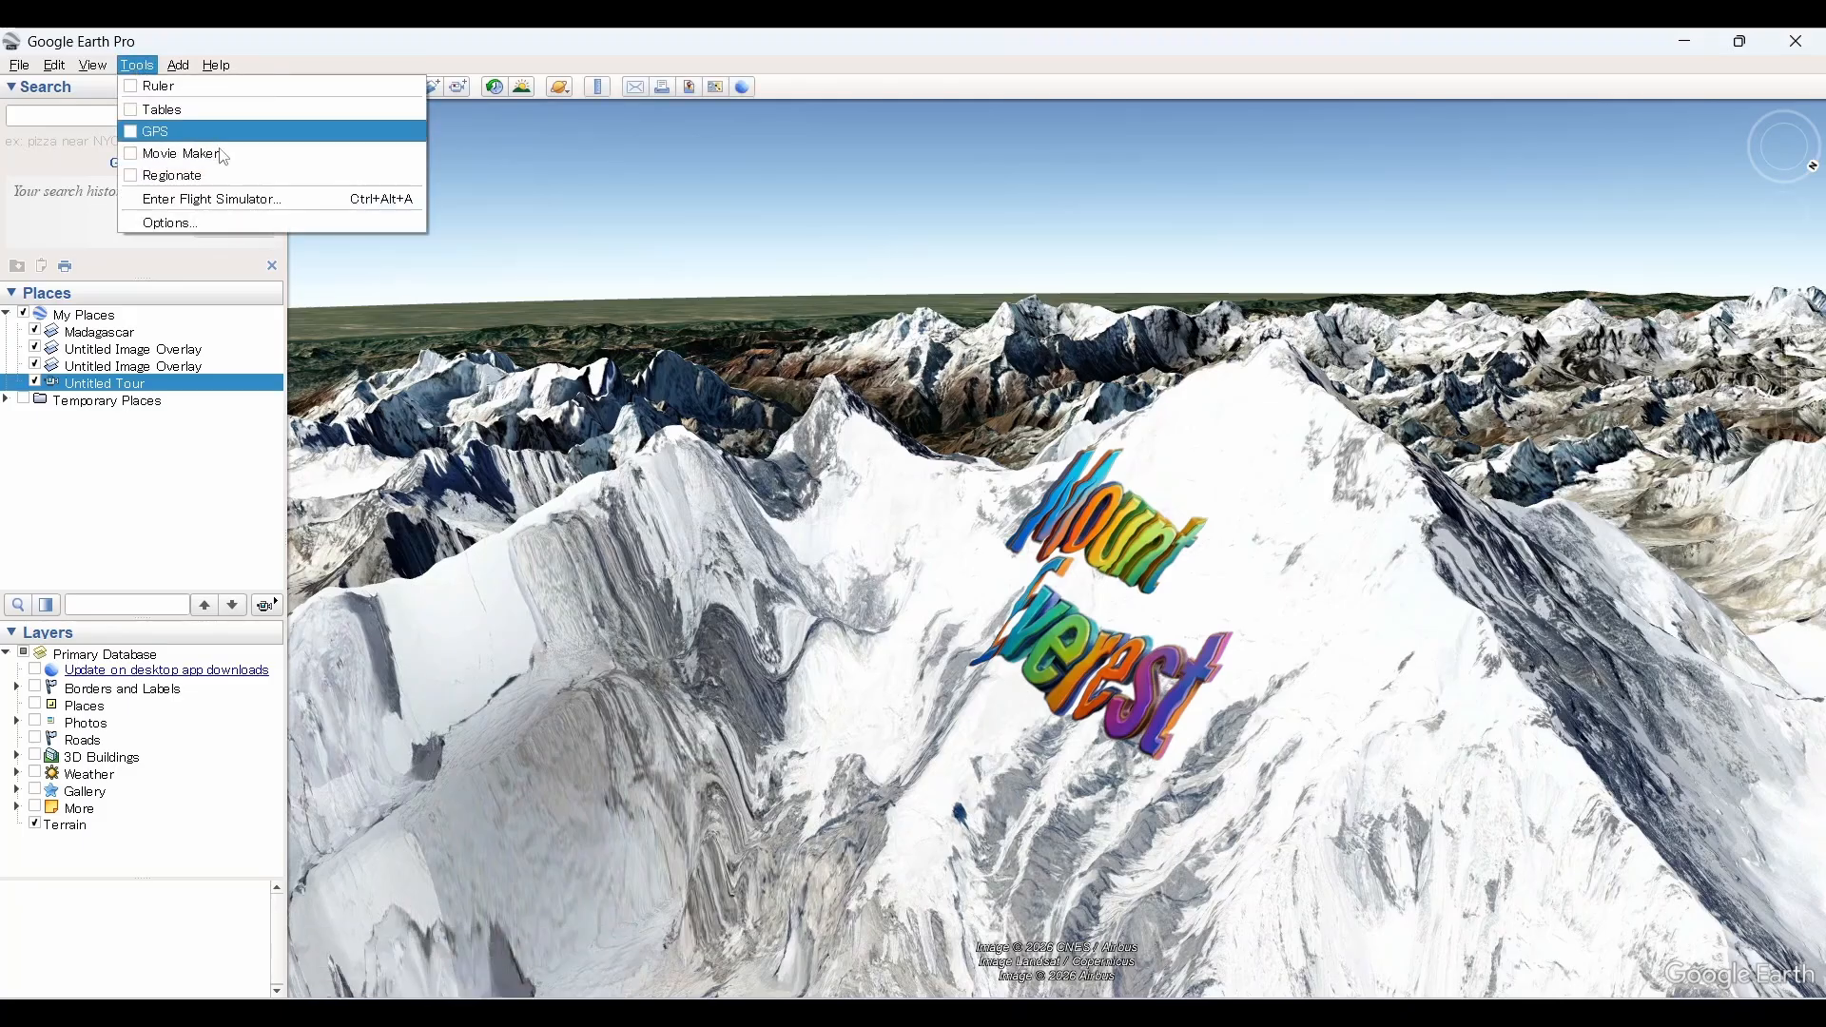
left_click(183, 155)
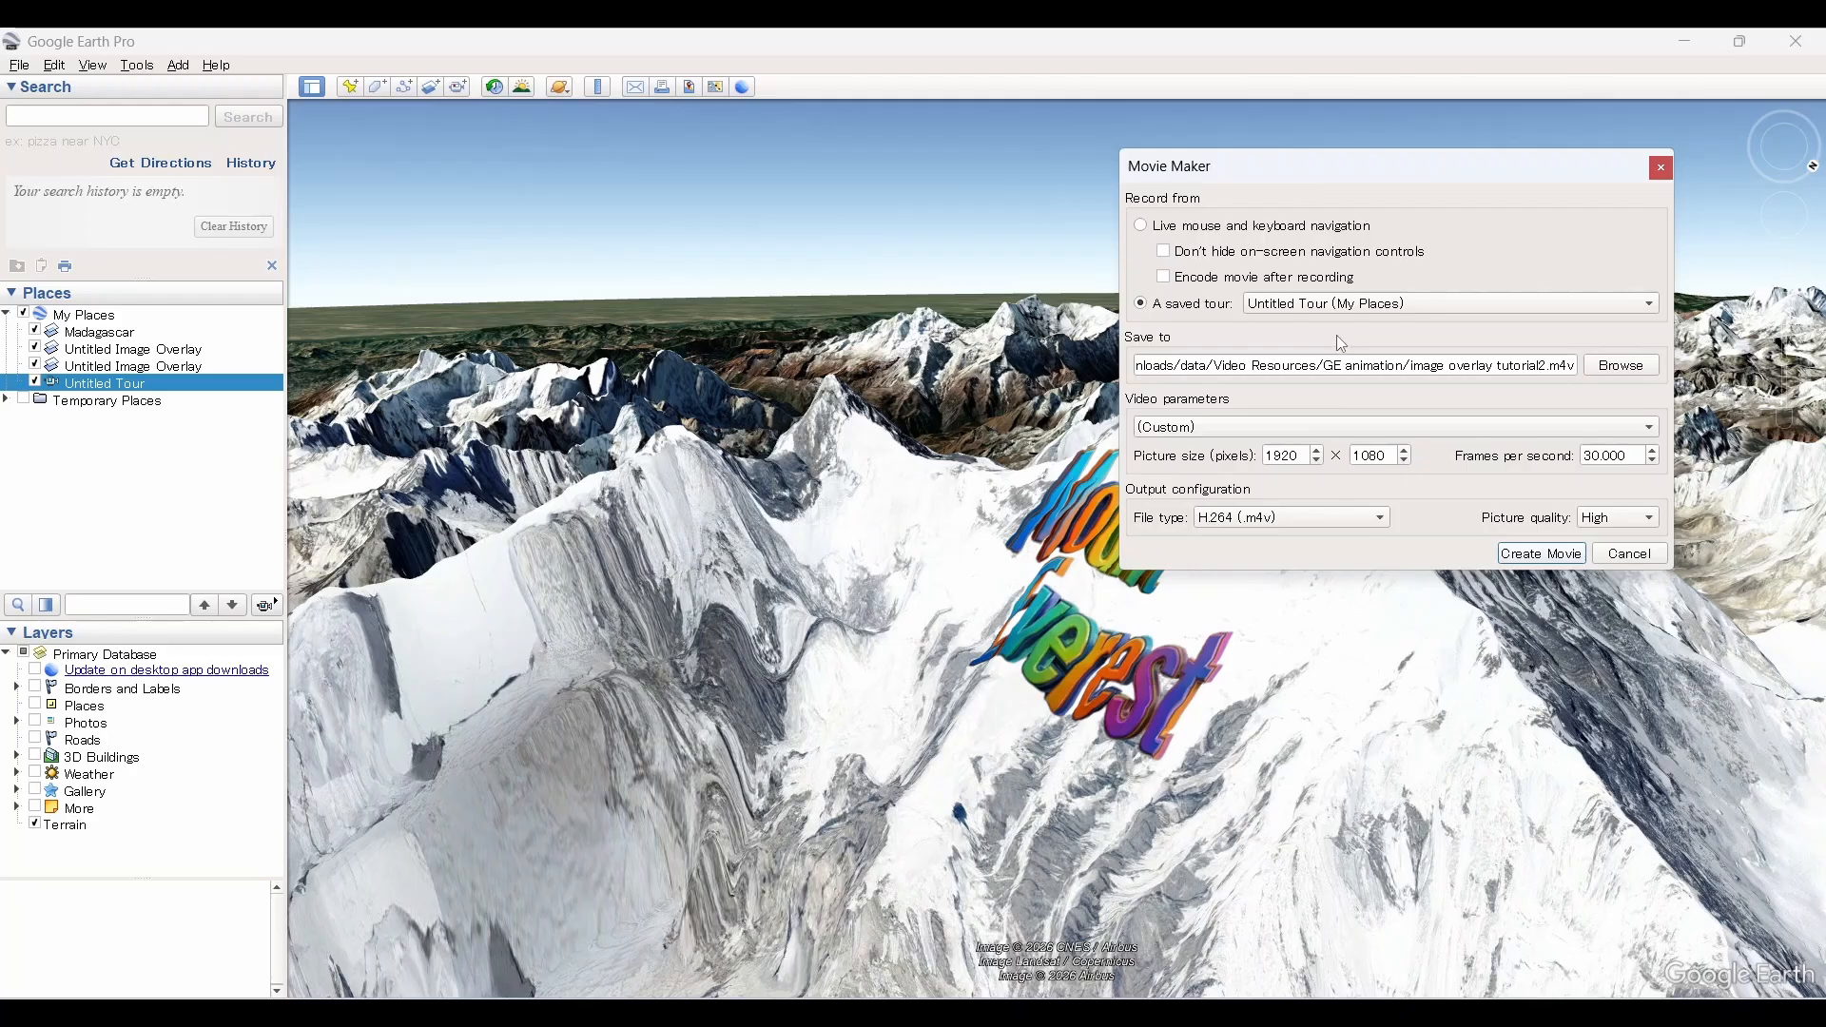
left_click(1187, 433)
left_click(1170, 392)
left_click(1211, 522)
left_click(1162, 520)
left_click(1661, 169)
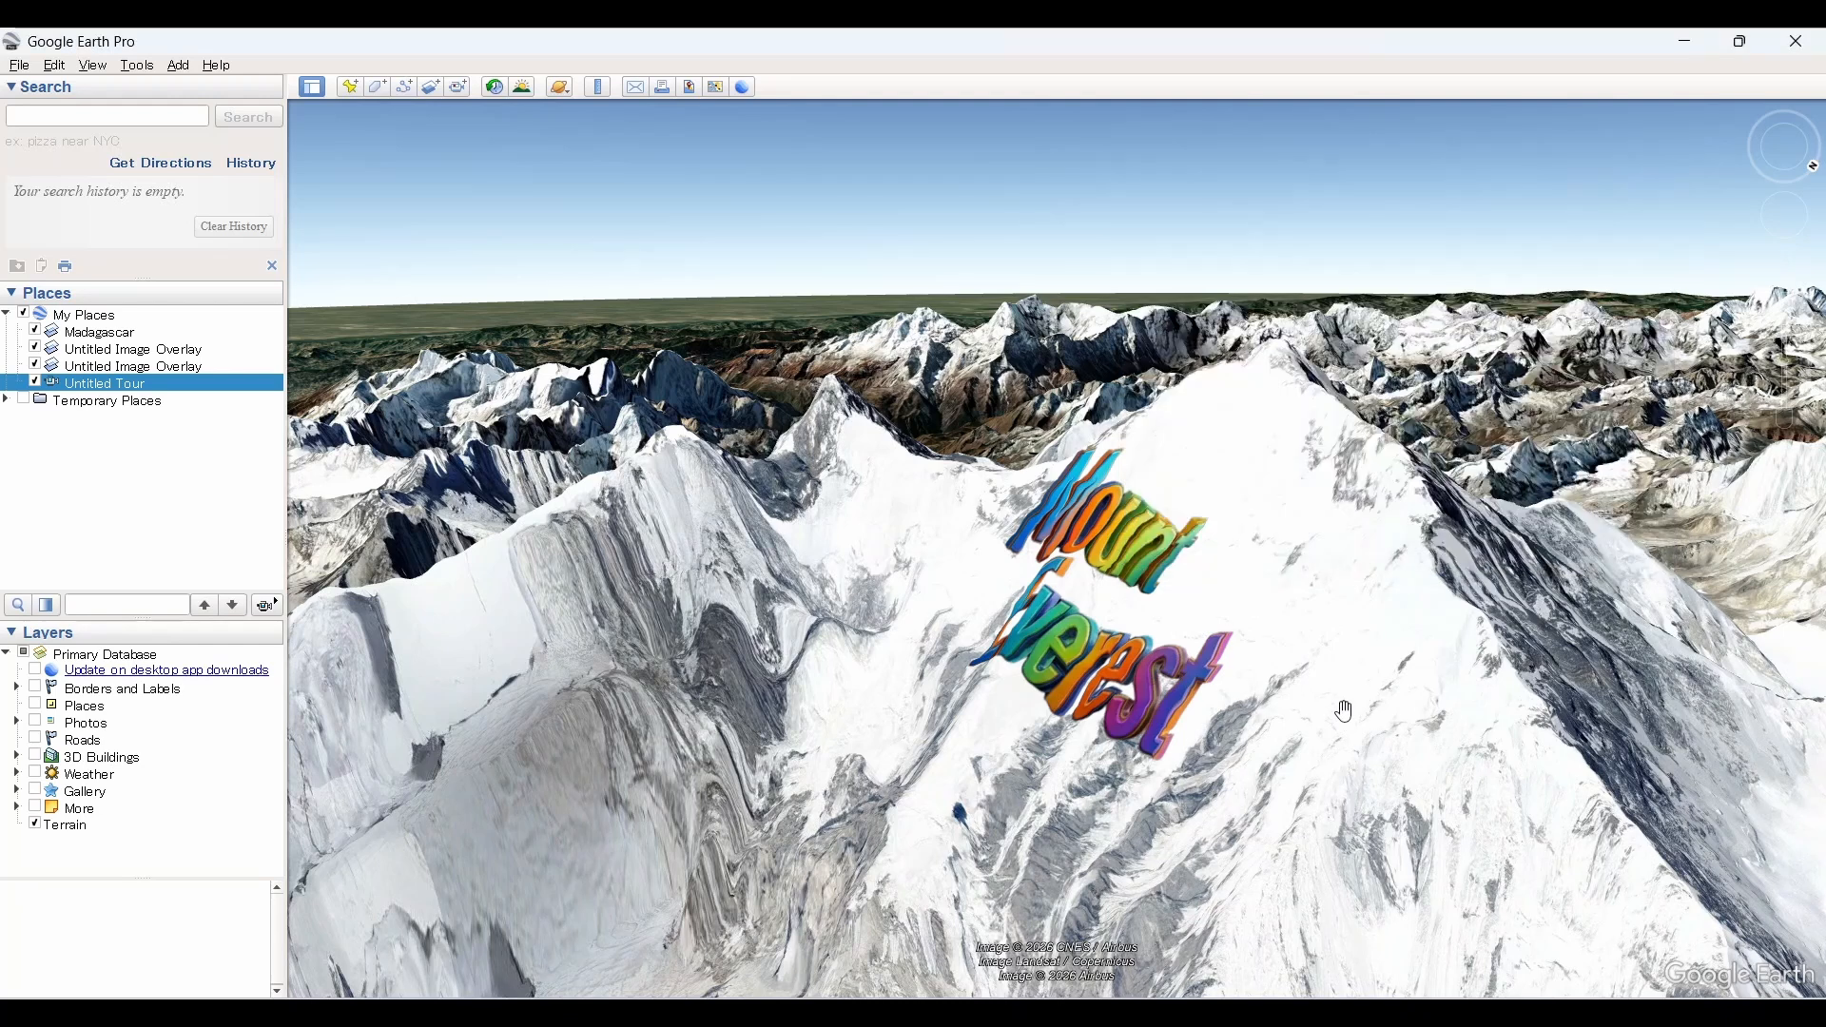